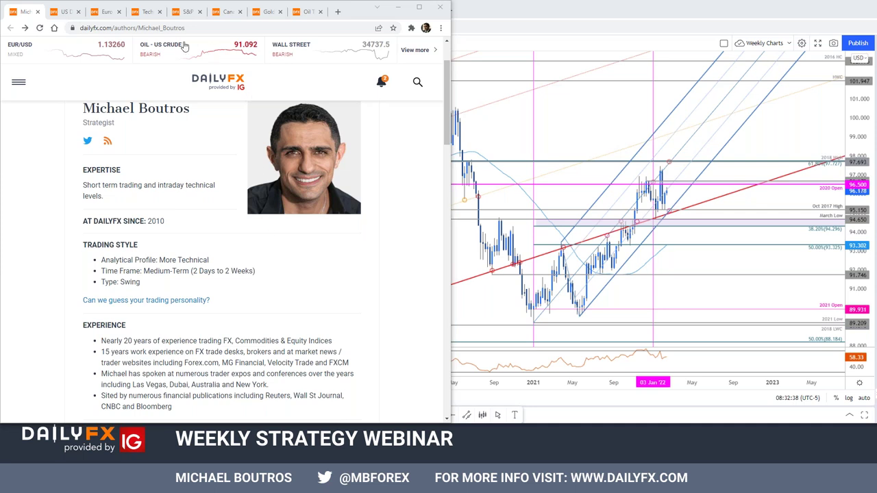
- View the US Dollar forecast's enlarged DXY weekly chart, then close that article and return to TradingView
left_click(65, 11)
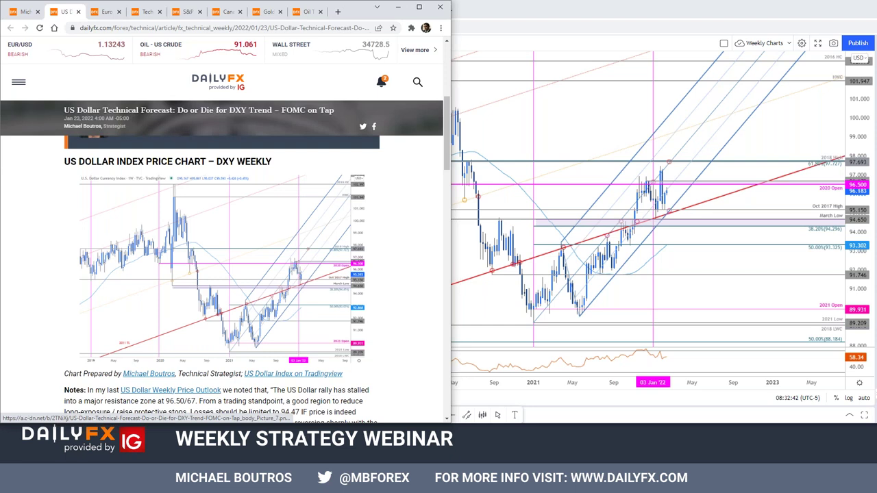
left_click(274, 27)
left_click_drag(306, 28, 281, 28)
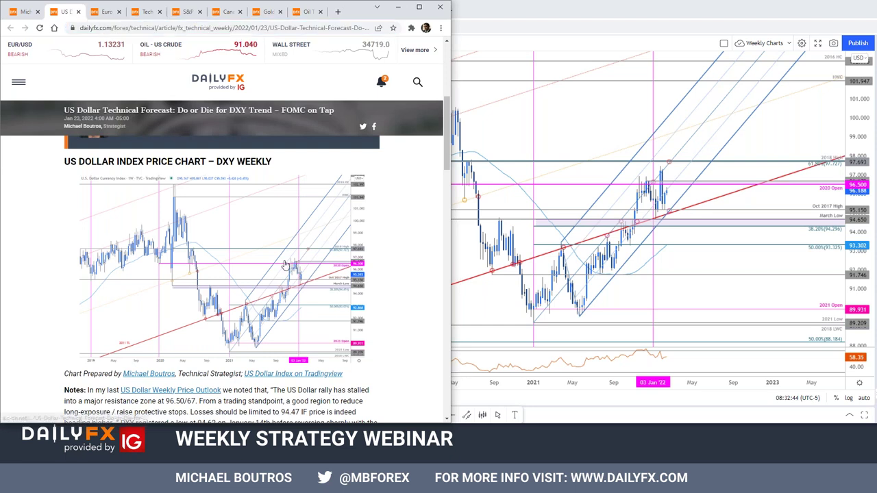
left_click(284, 266)
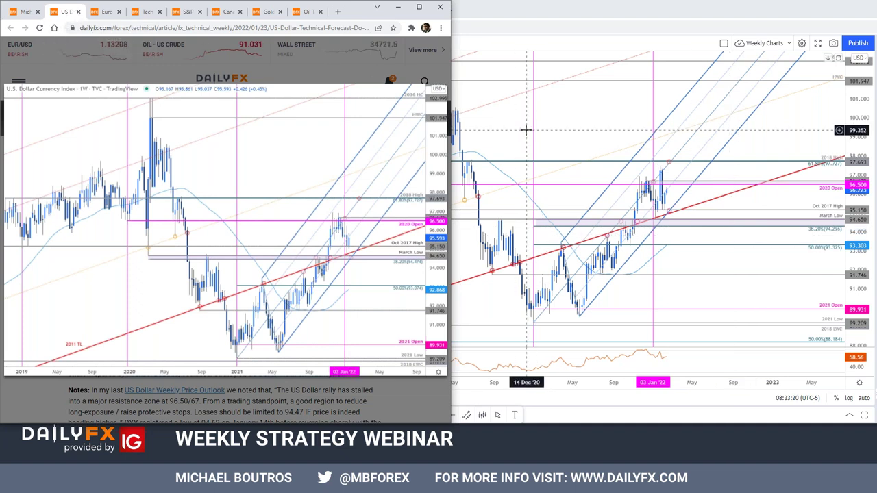
left_click(78, 12)
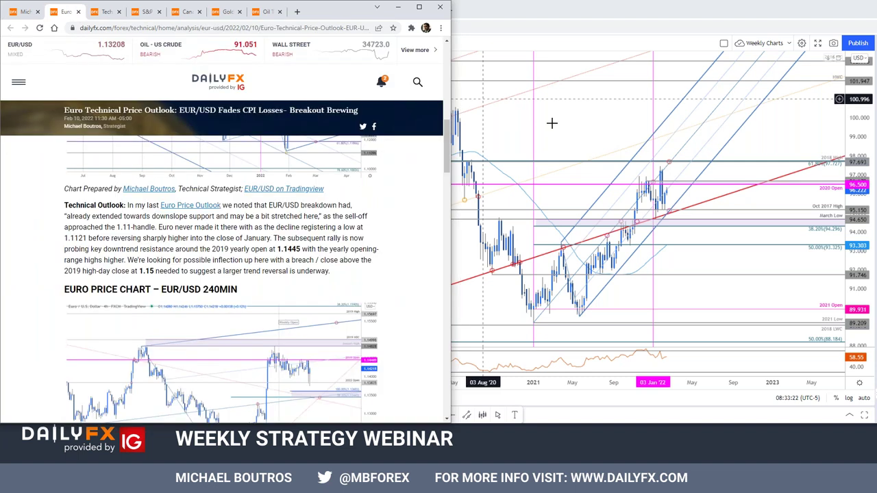
key("alt+Tab")
- Maximize the daily DXY chart, widen its price range to show 2021 onward, then switch to 2h
left_click(72, 12)
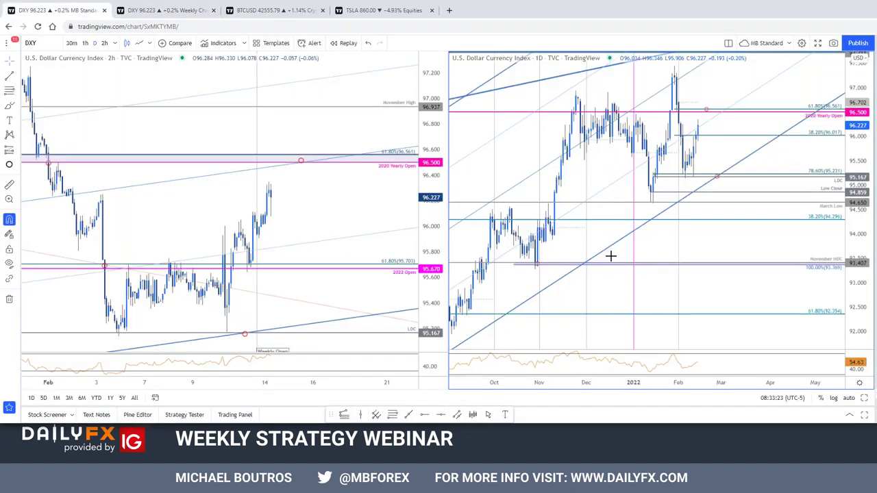
left_click(864, 397)
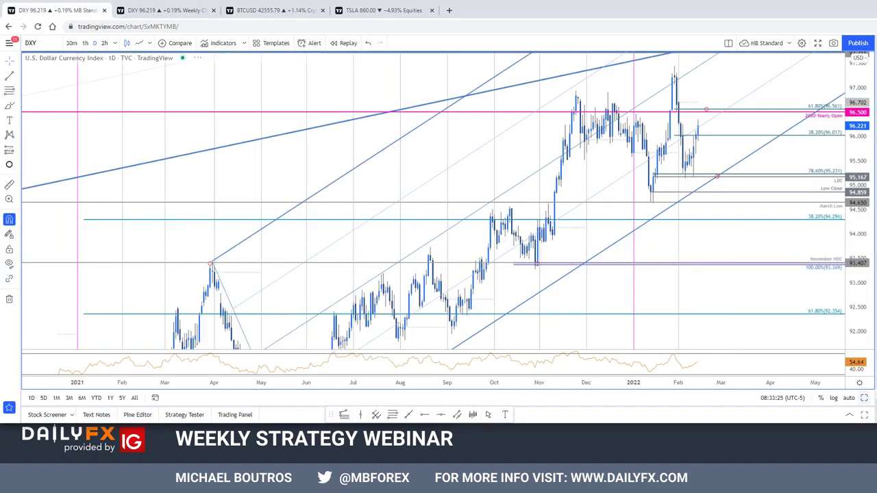
left_click_drag(858, 159, 865, 207)
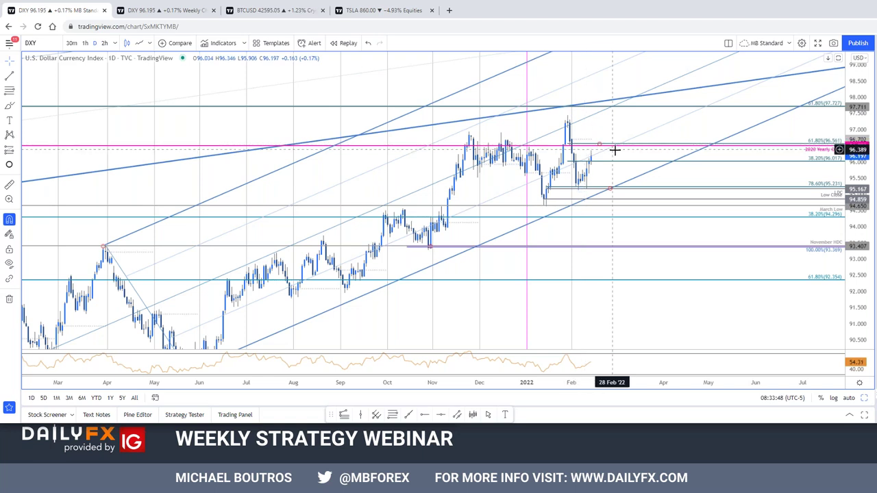
scroll(612, 148, "down", 4)
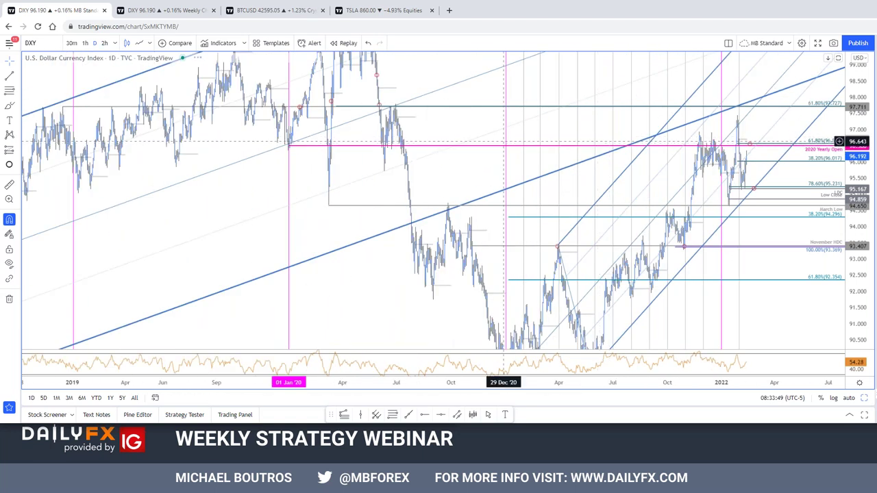
scroll(724, 164, "up", 1)
scroll(723, 164, "up", 3)
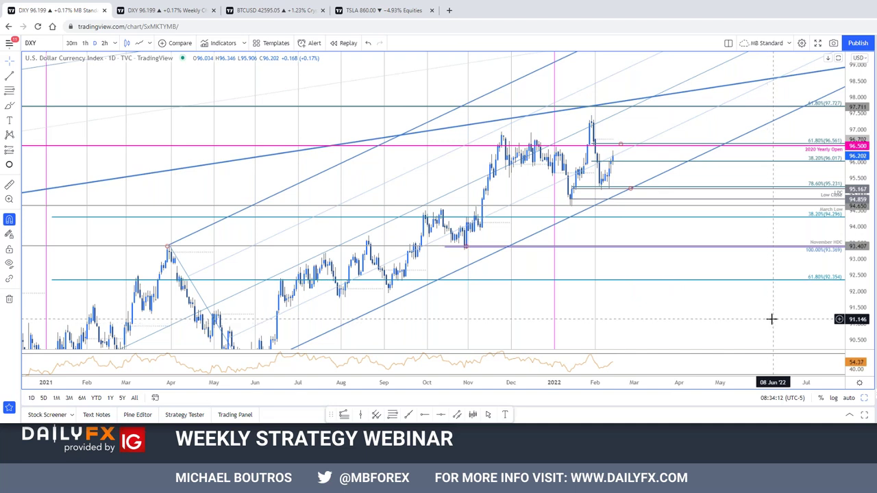
type("2h")
key("Return")
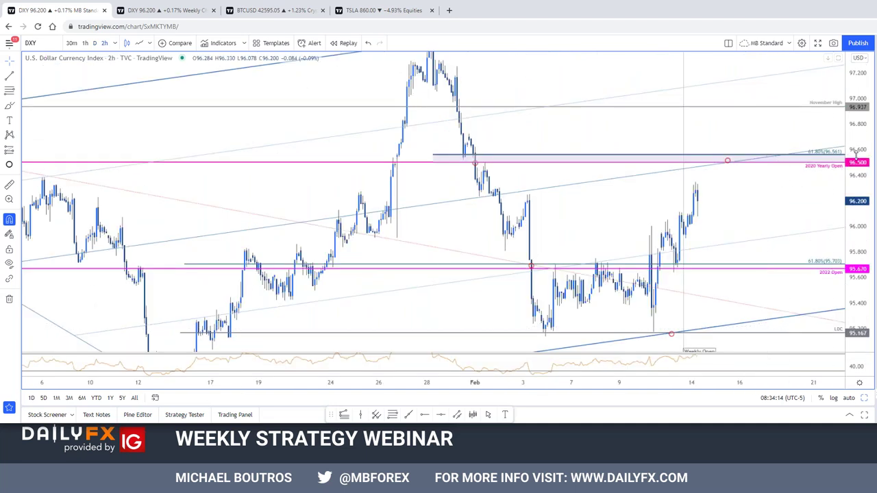
- Zoom and pan the 2-hour DXY chart to frame mid-December onward
scroll(761, 256, "down", 5)
scroll(668, 293, "down", 2)
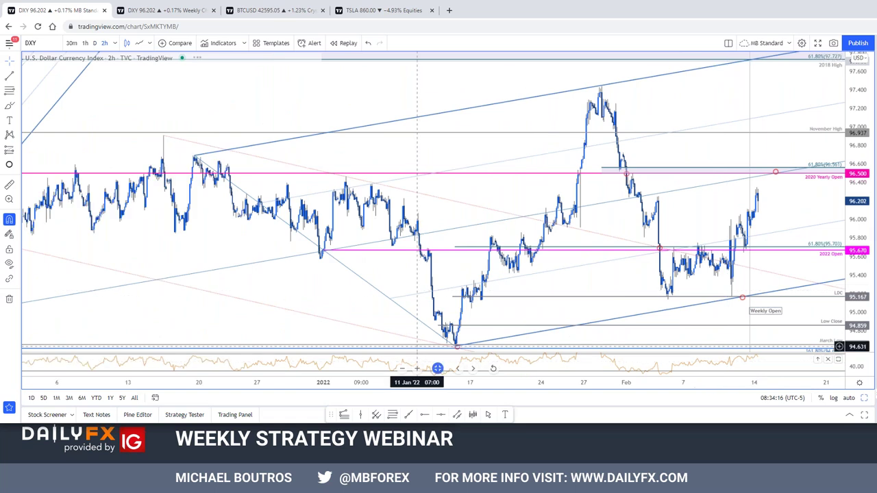
scroll(205, 314, "down", 2)
scroll(328, 307, "up", 4)
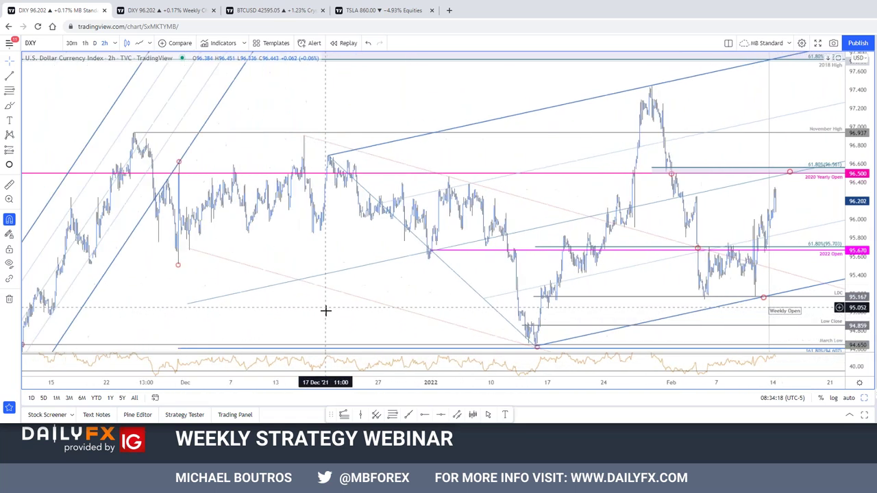
left_click_drag(596, 274, 517, 267)
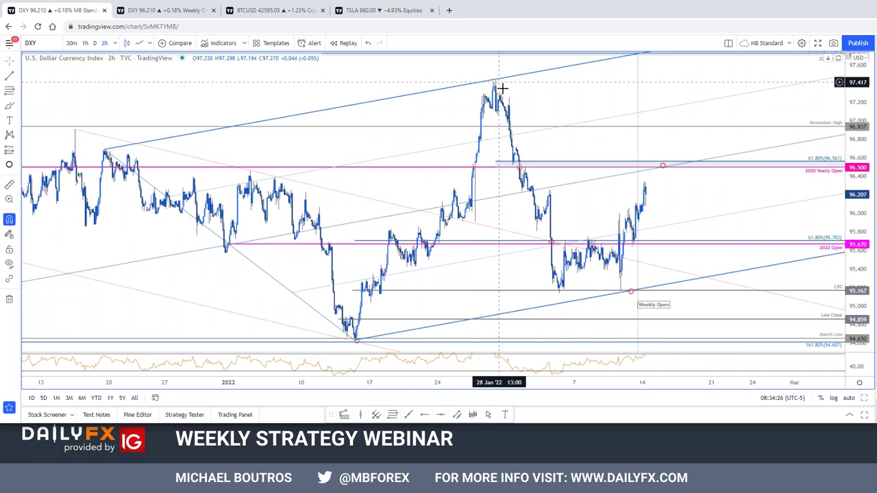
- Highlight the red circle marker near 96.5, refine the zoom, and switch the symbol to US10Y
left_click(661, 167)
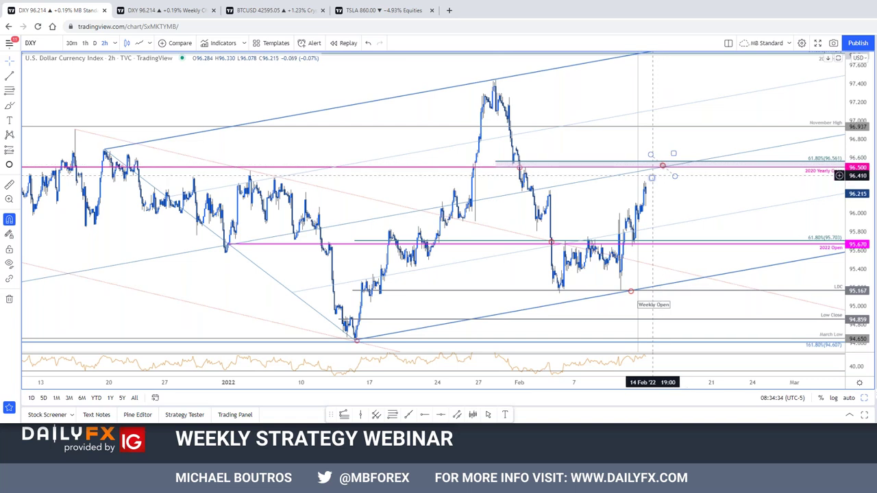
left_click(729, 157)
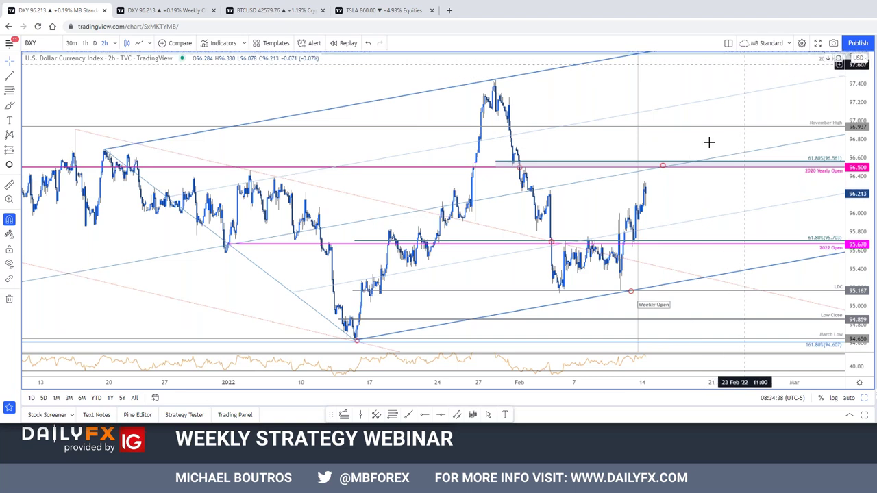
scroll(696, 198, "up", 2)
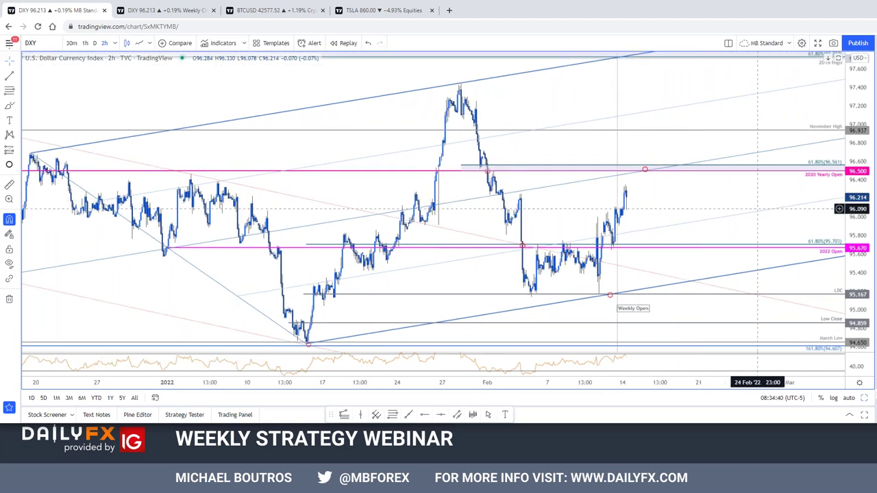
scroll(710, 212, "left", 3)
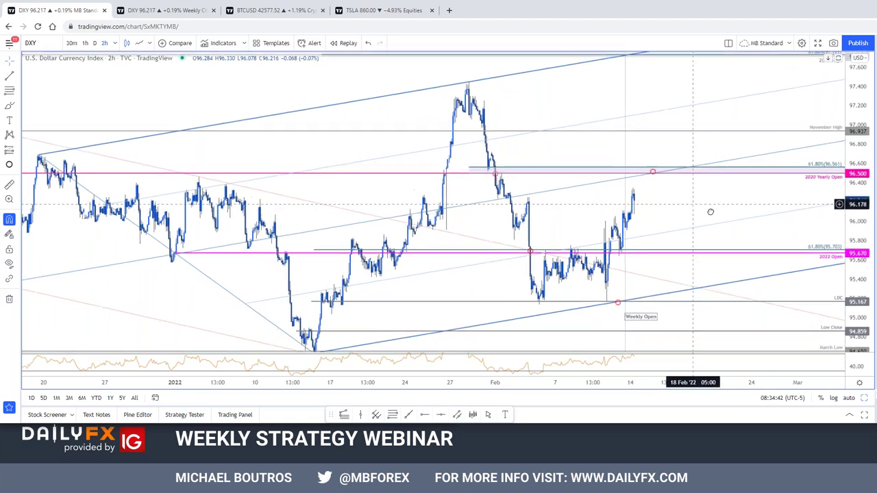
scroll(748, 198, "up", 1)
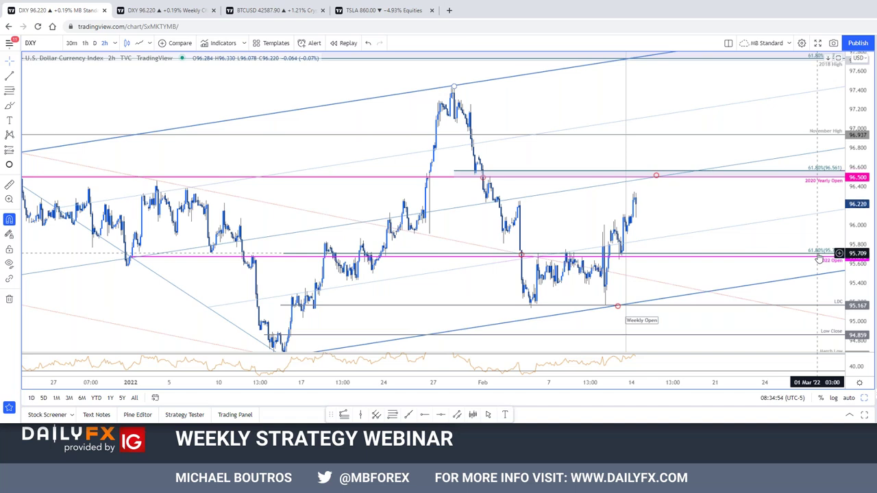
key("Down")
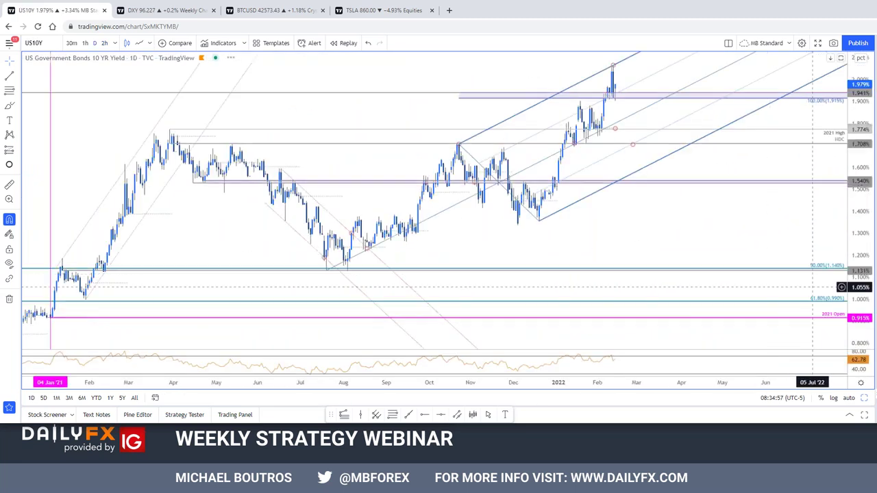
- Shift the daily US10Y chart down, highlight the 1.92% band and pitchfork, then switch to the Euro article
left_click_drag(718, 241, 736, 320)
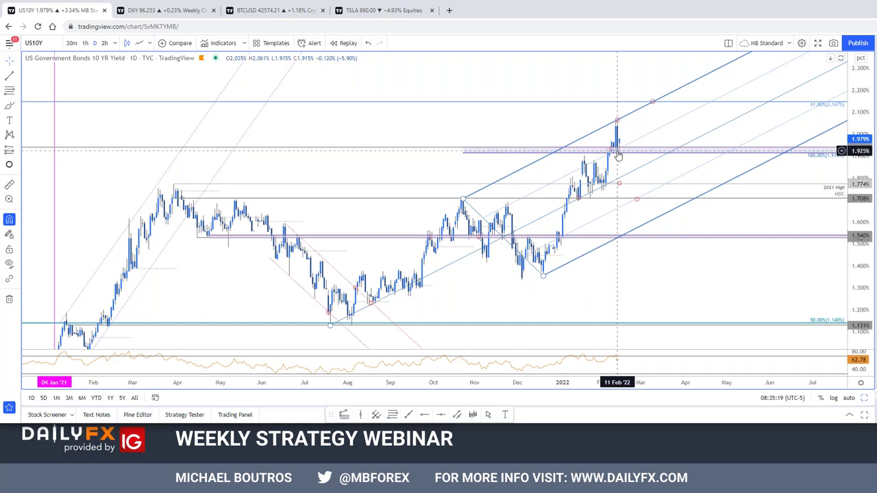
left_click(820, 151)
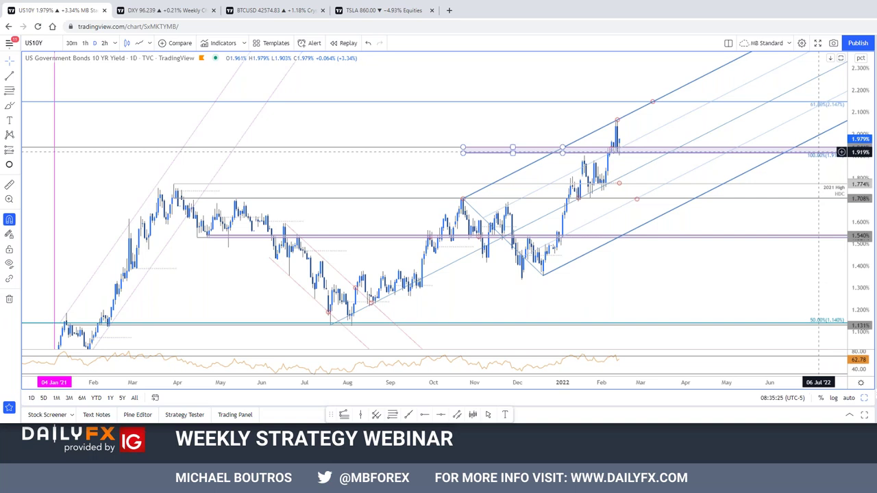
left_click(641, 163)
left_click(649, 194)
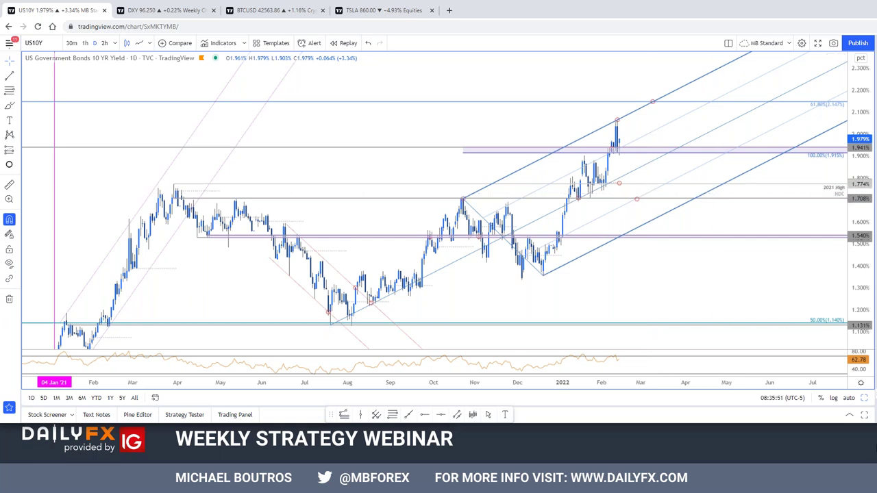
key("alt+Tab")
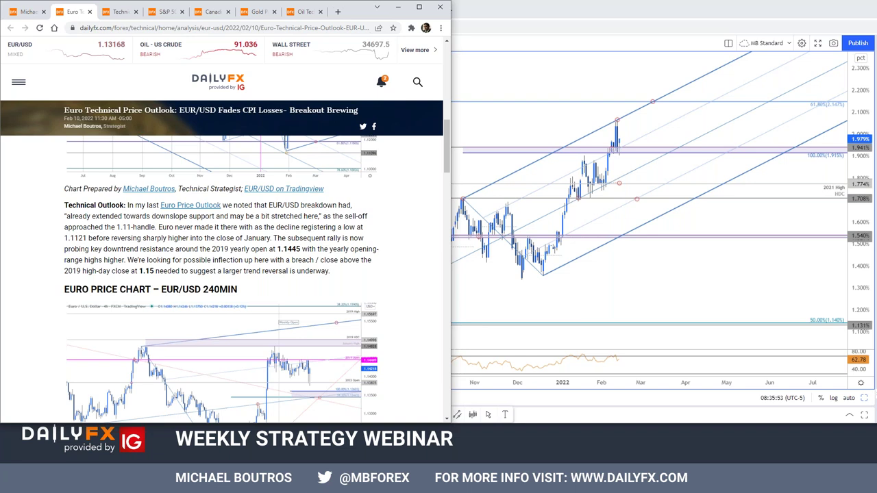
- Scroll to the Euro article's EUR/USD daily chart, then return to TradingView's Dollar Index tab
left_click_drag(238, 25, 264, 25)
scroll(398, 370, "up", 4)
scroll(398, 368, "up", 1)
scroll(404, 364, "down", 2)
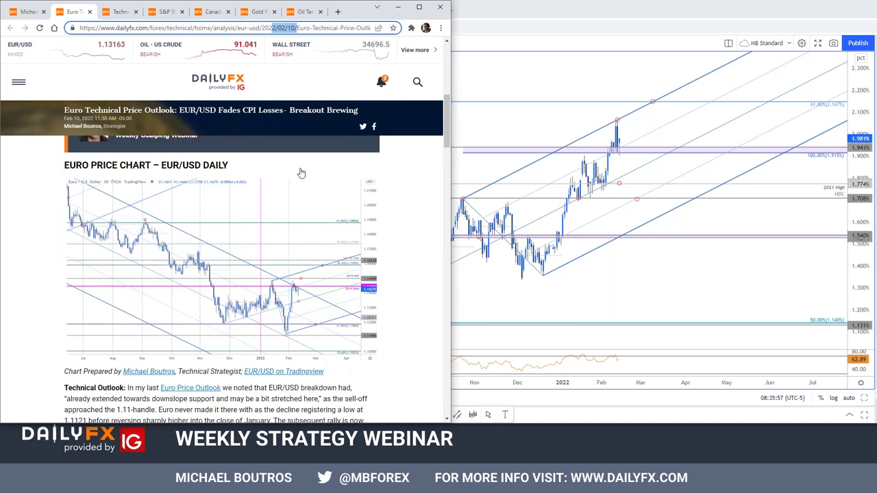
key("alt+Tab")
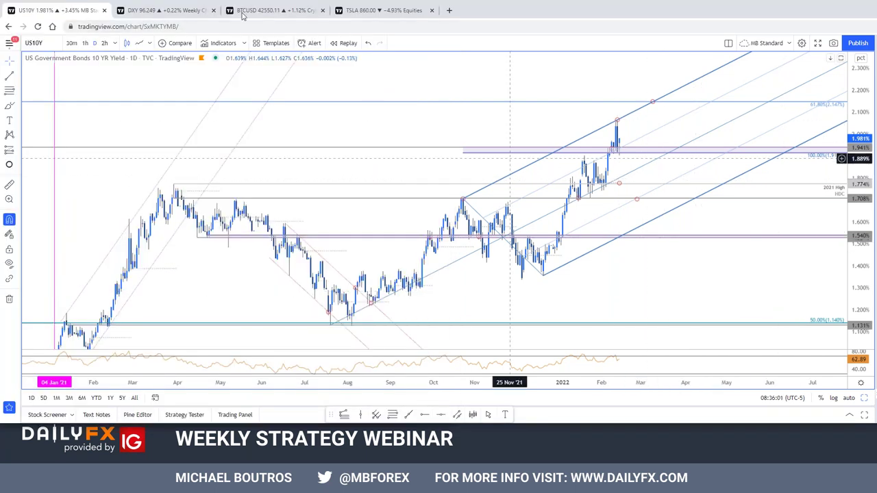
key("ctrl+Tab")
- Load the weekly EURUSD chart in place of the Dollar Index and select the oscillator trend line
key("space")
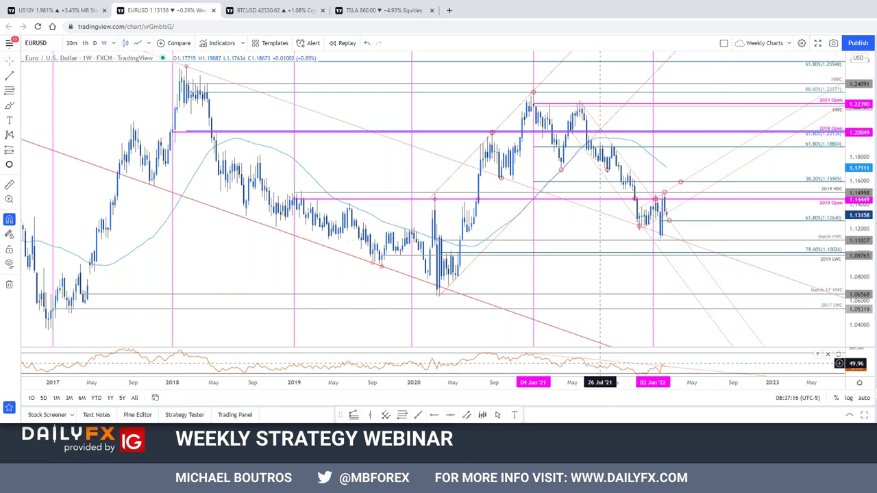
left_click(589, 361)
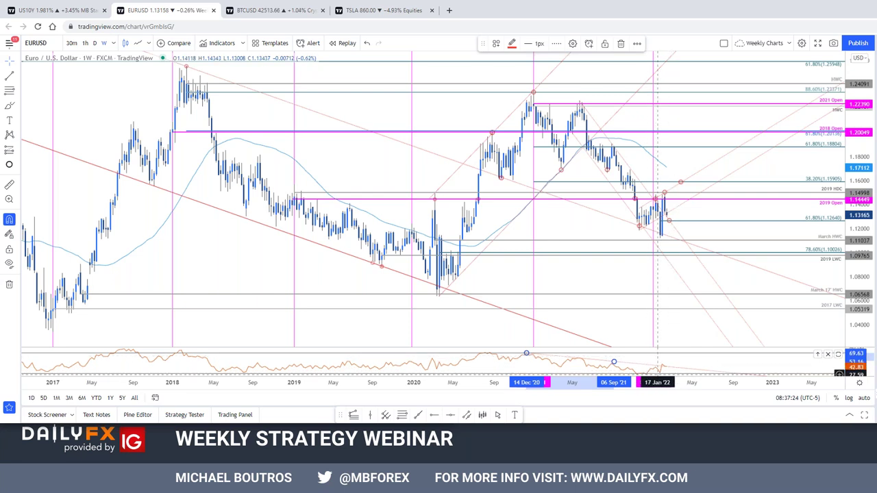
- Return to the chart tab, nudge the EURUSD daily chart, and switch to the DailyFX Euro article
left_click(62, 9)
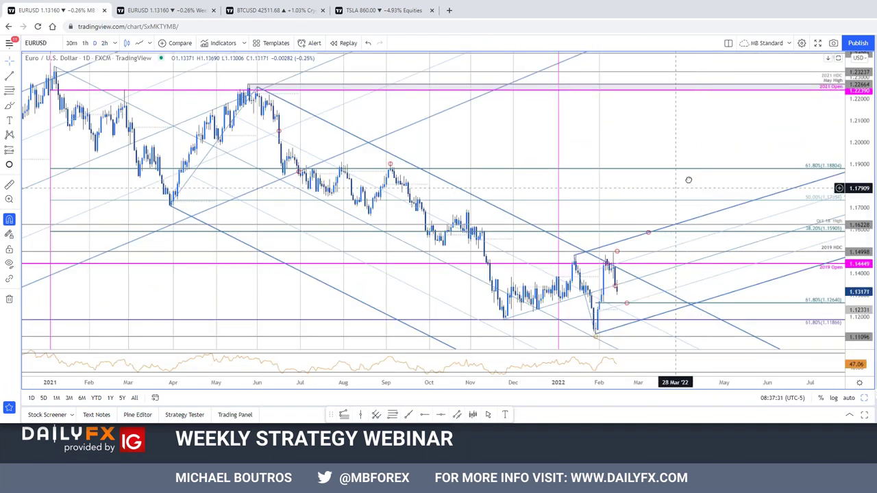
left_click_drag(672, 169, 693, 157)
key("alt+Tab")
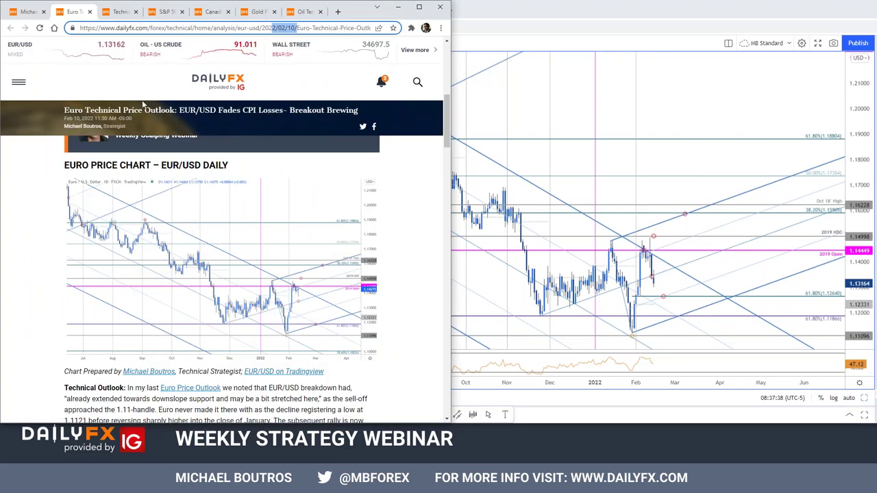
- Enlarge the Euro article's EUR/USD daily chart image
scroll(418, 255, "down", 1)
scroll(408, 266, "up", 1)
left_click_drag(357, 109, 179, 109)
left_click(300, 291)
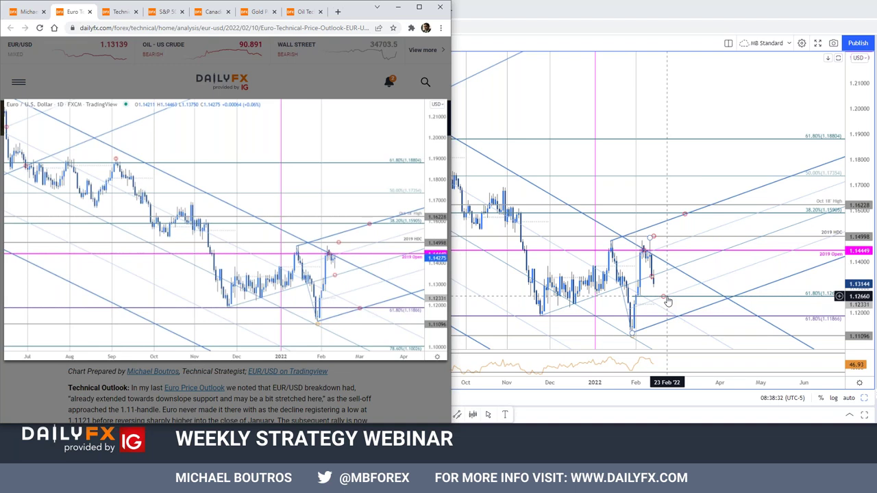
- Pan and zoom TradingView's 2-hour EURUSD chart, then return to the DailyFX article
left_click(688, 155)
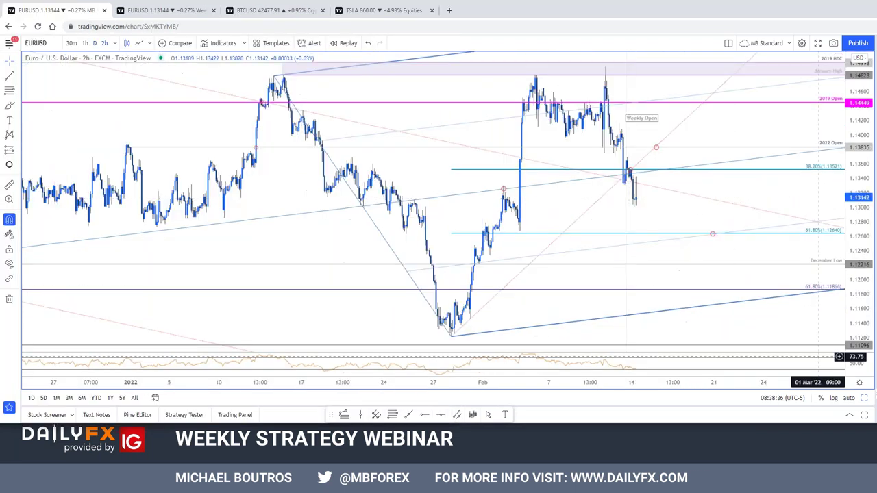
left_click_drag(756, 197, 788, 233)
scroll(795, 260, "up", 3)
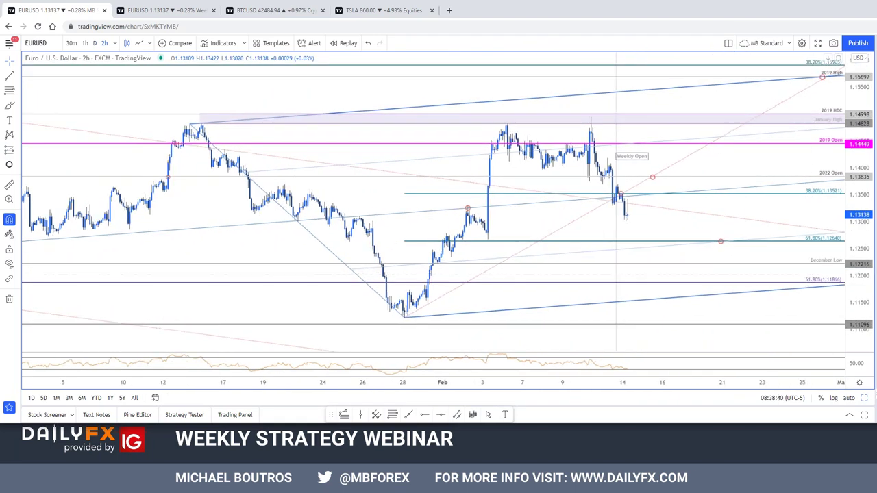
key("alt+Tab")
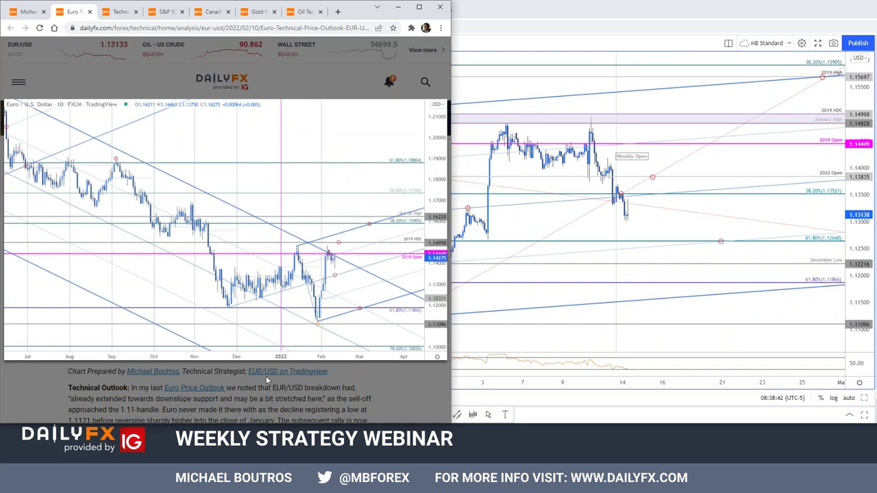
- Enlarge the article's EUR/USD 240min chart, then bring the TradingView chart back to front
scroll(355, 305, "down", 3)
scroll(355, 305, "down", 3)
scroll(355, 305, "up", 1)
left_click(289, 190)
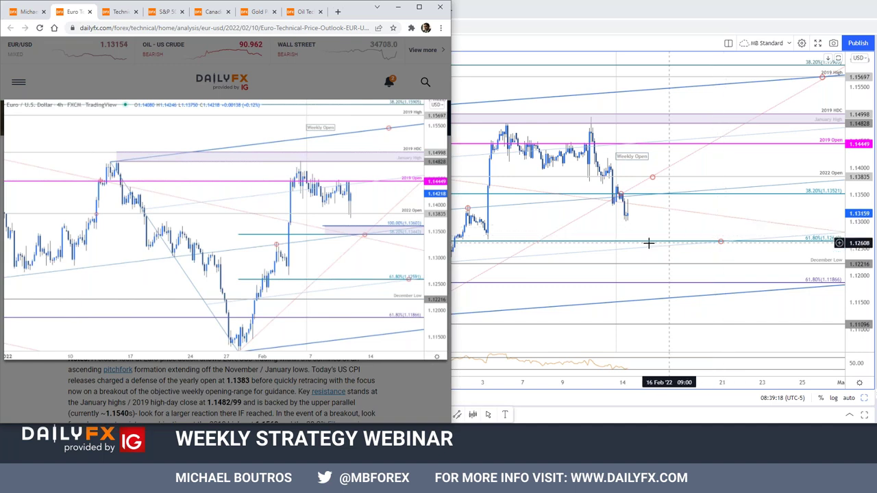
left_click(657, 213)
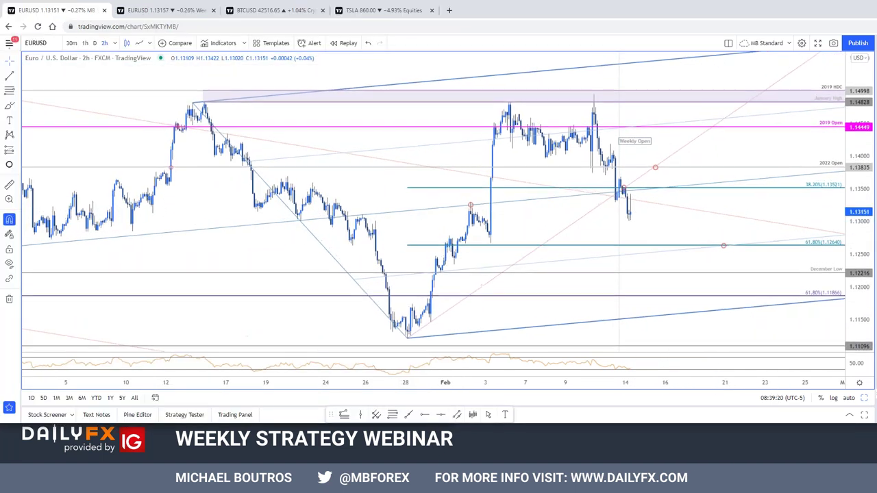
- Zoom the EURUSD 2-hour chart in on the mid-January to February bars
scroll(667, 231, "up", 2)
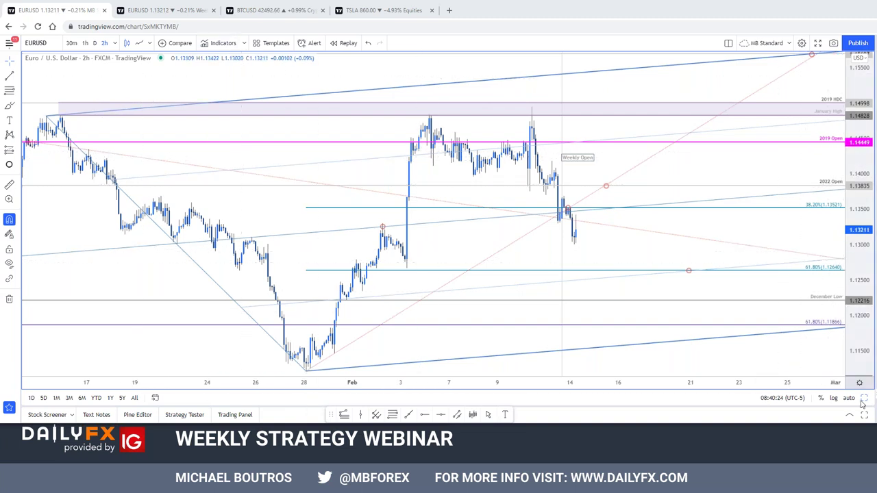
- Cycle through the saved charts, past EURUSD daily and weekly, to the gold XAUUSD weekly chart
key("alt+Tab")
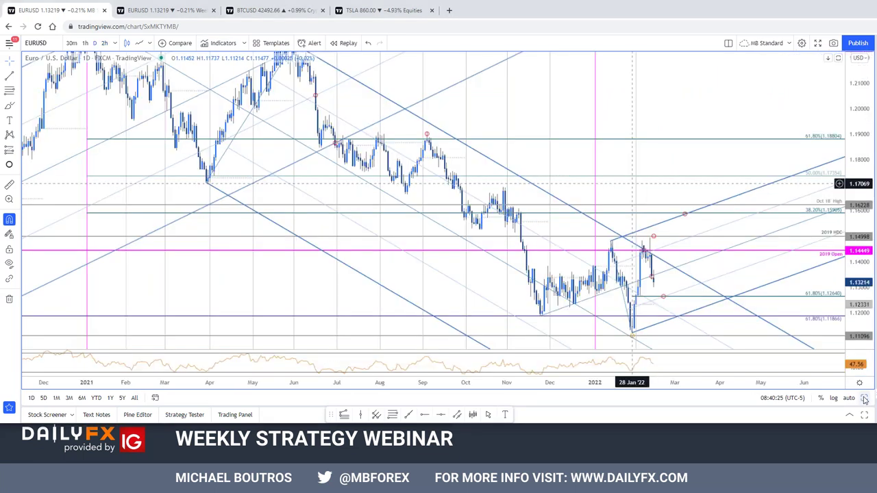
key("alt+Tab")
key("ctrl+Tab")
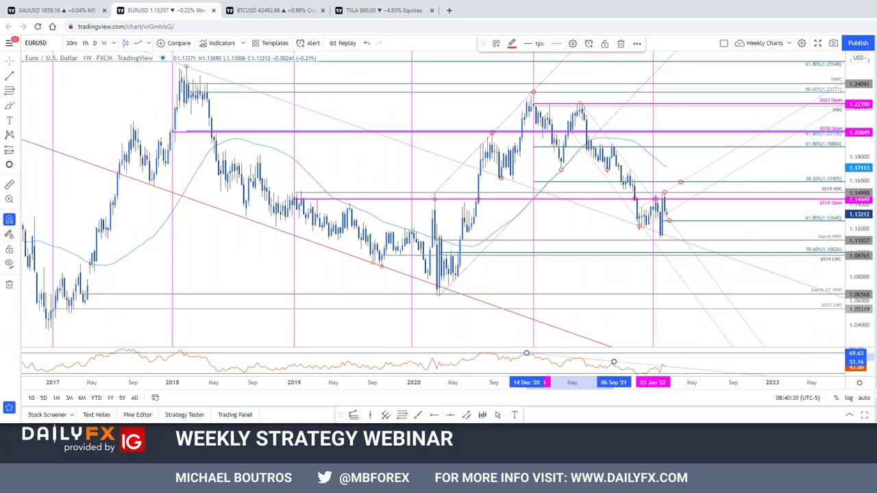
key("alt+Tab")
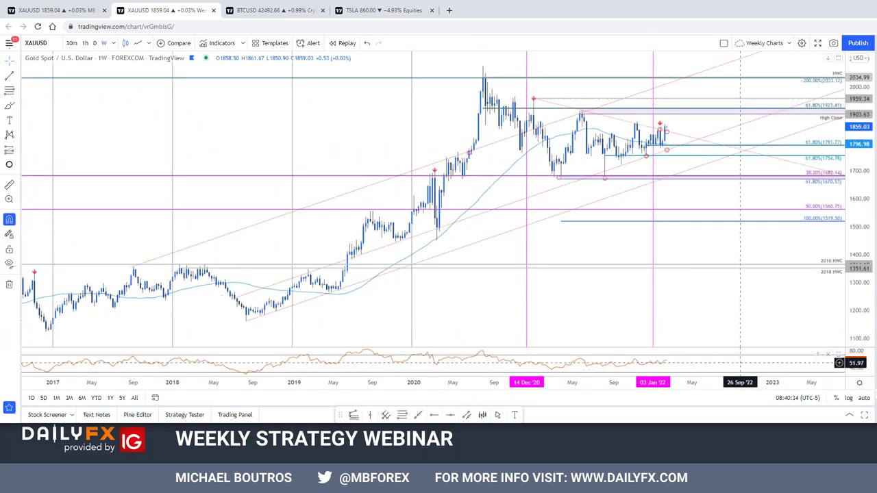
- Nudge the small circle marker on the latest gold candles slightly left and up, then zoom
left_click_drag(747, 309, 672, 315)
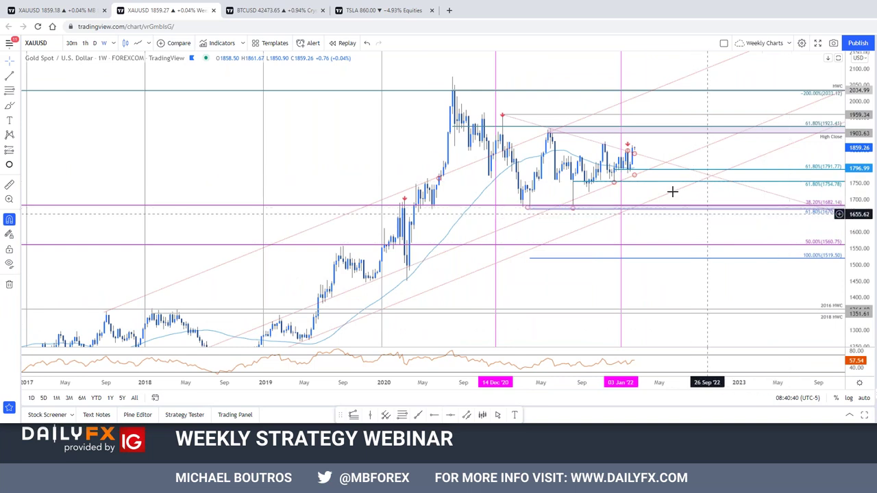
left_click(620, 148)
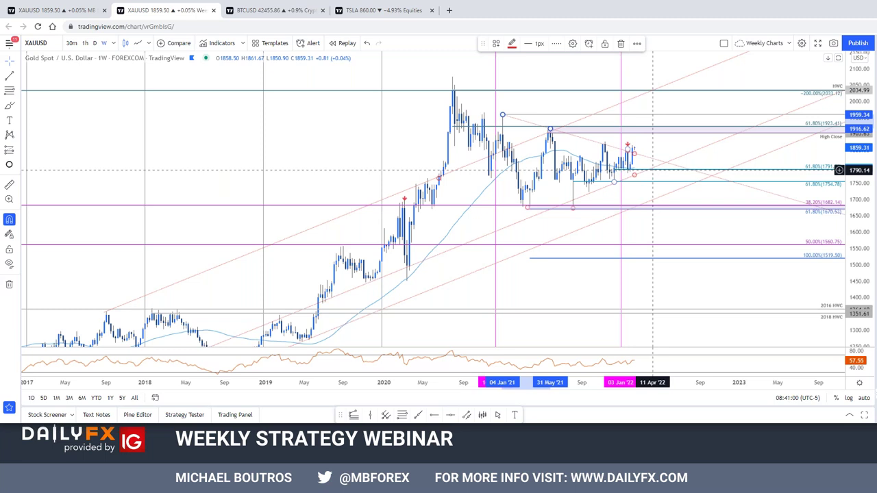
left_click(571, 155)
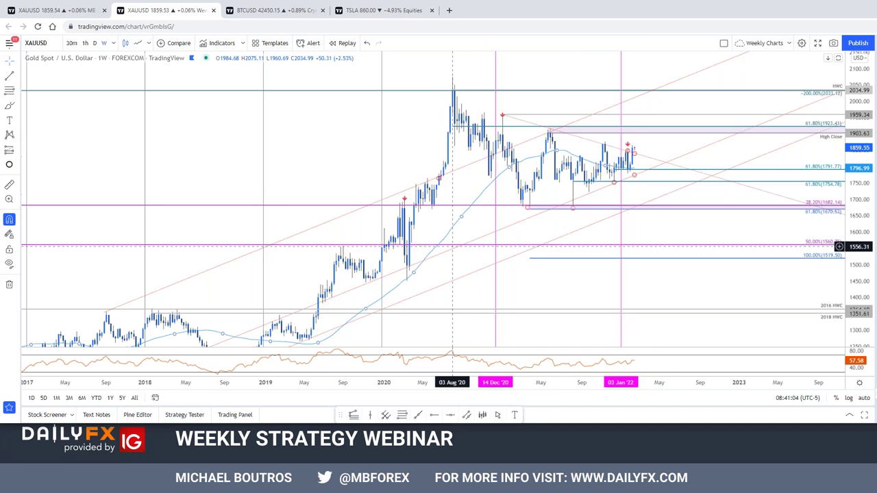
left_click(636, 174)
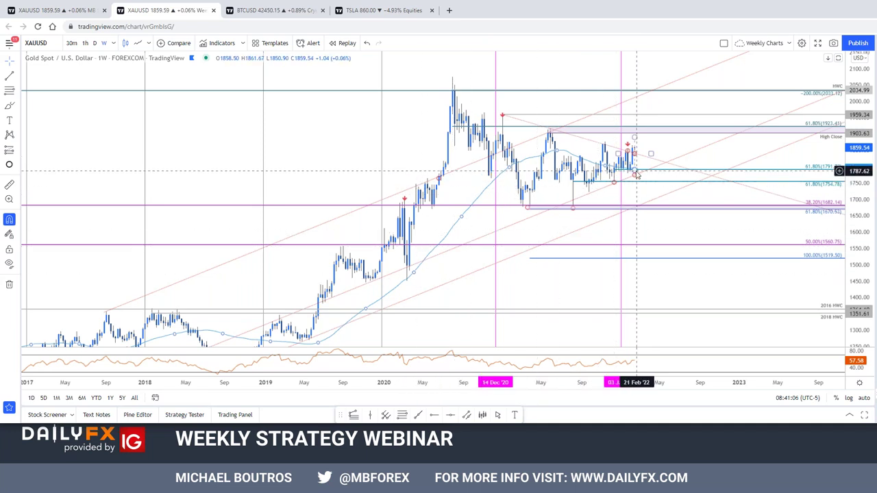
left_click_drag(636, 175, 628, 172)
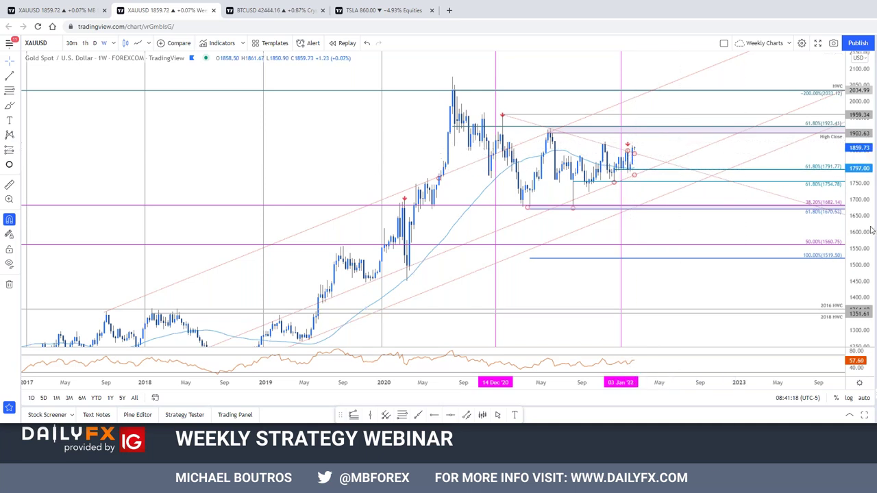
scroll(763, 243, "up", 2)
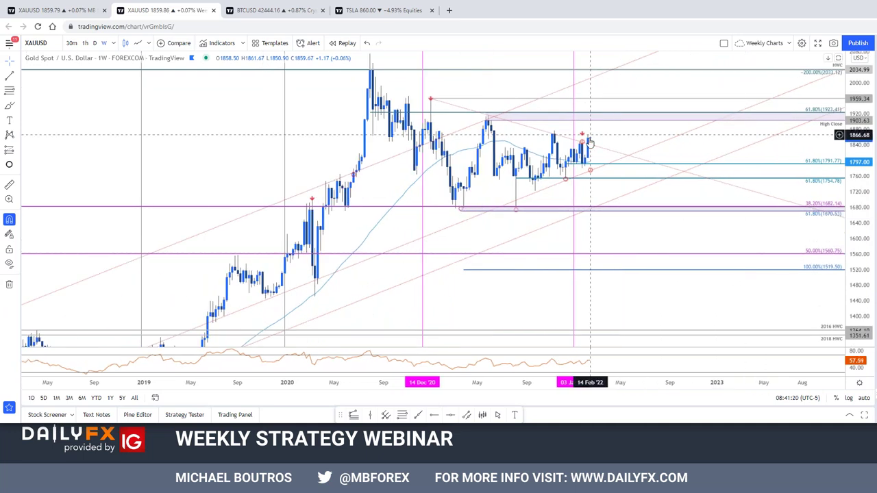
- View gold weekly as a line chart, restore candlesticks, and re-pan the chart
left_click(530, 128)
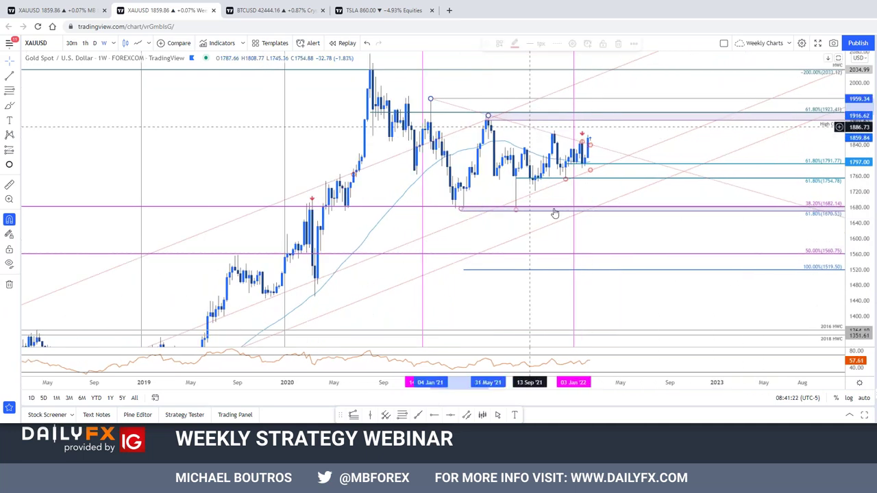
left_click(138, 44)
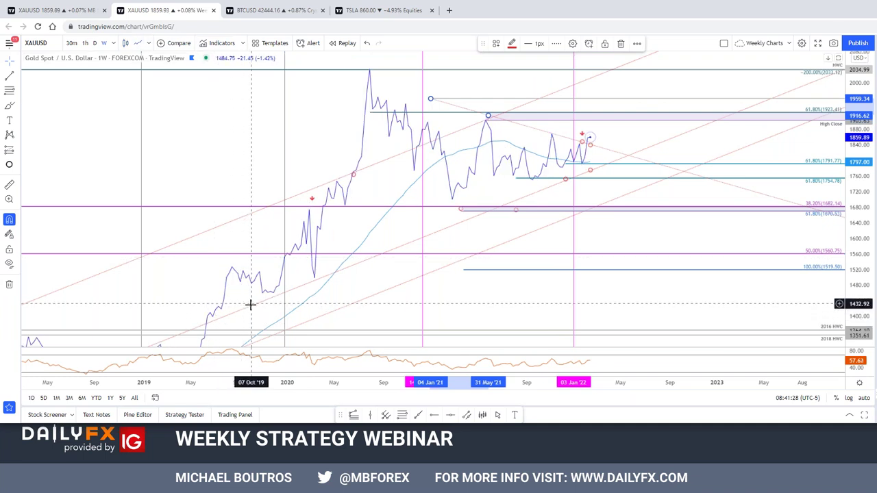
left_click(126, 44)
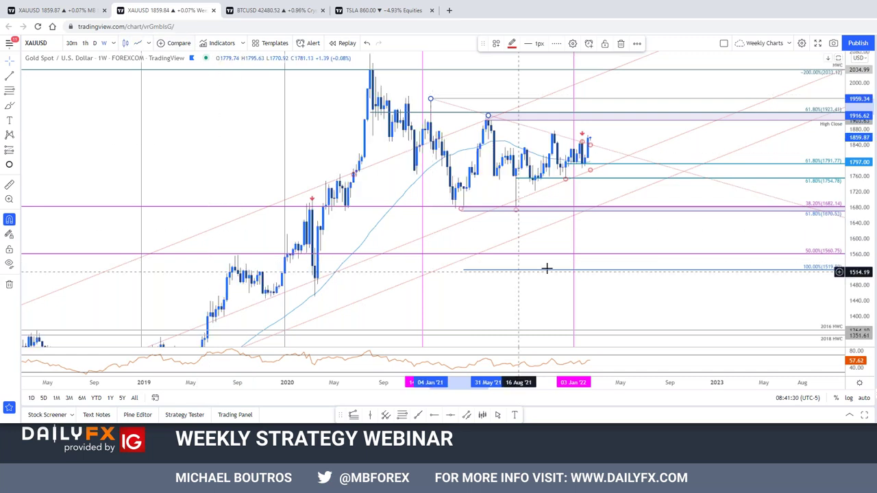
left_click_drag(640, 302, 652, 300)
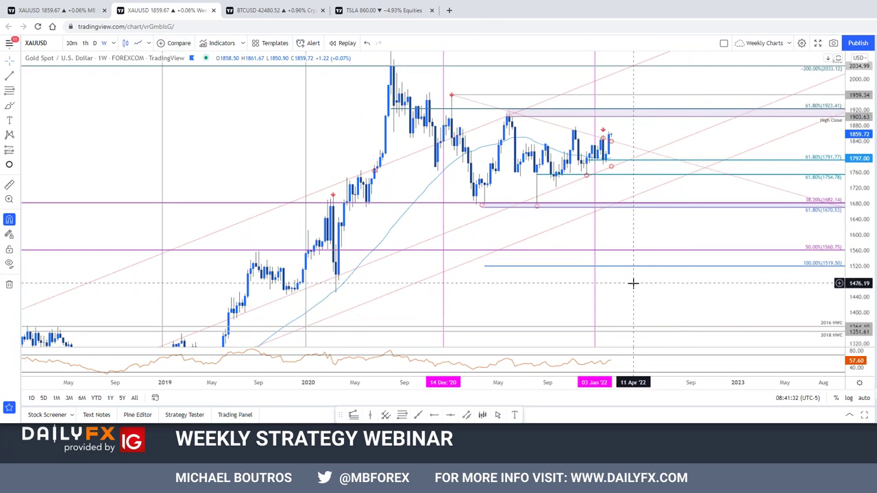
left_click_drag(665, 235, 652, 258)
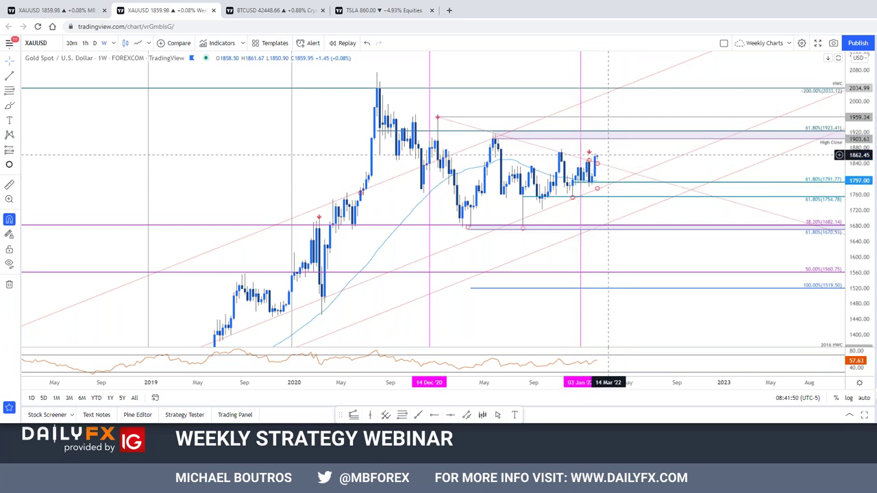
- Select the 1903 resistance zone, pan to recent bars, and switch to the XAUUSD daily chart
left_click(595, 138)
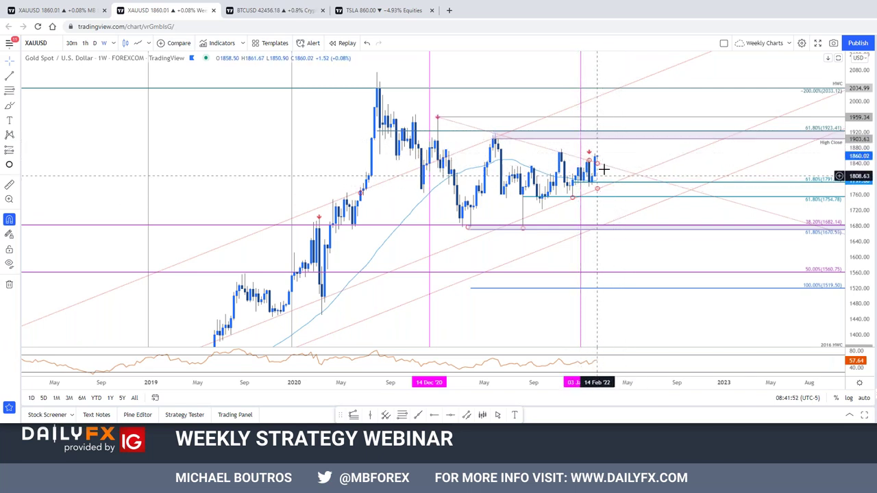
left_click_drag(664, 253, 750, 280)
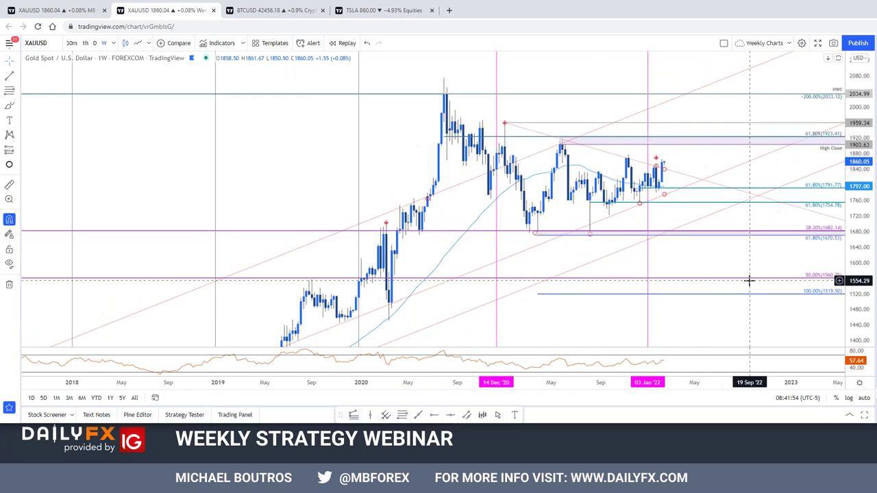
key("ctrl+l")
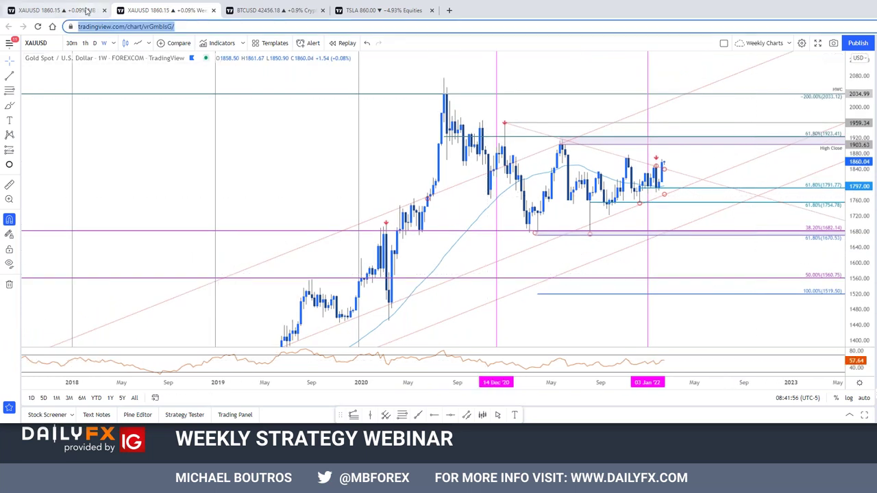
left_click(87, 9)
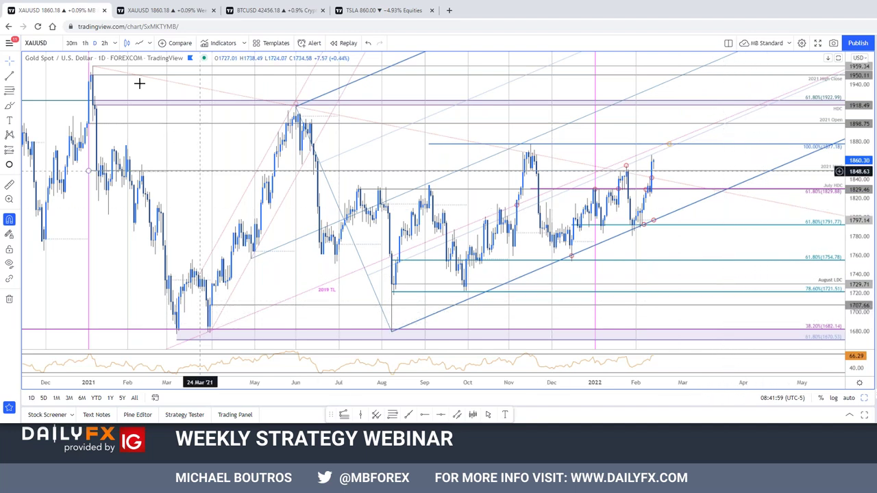
left_click(179, 86)
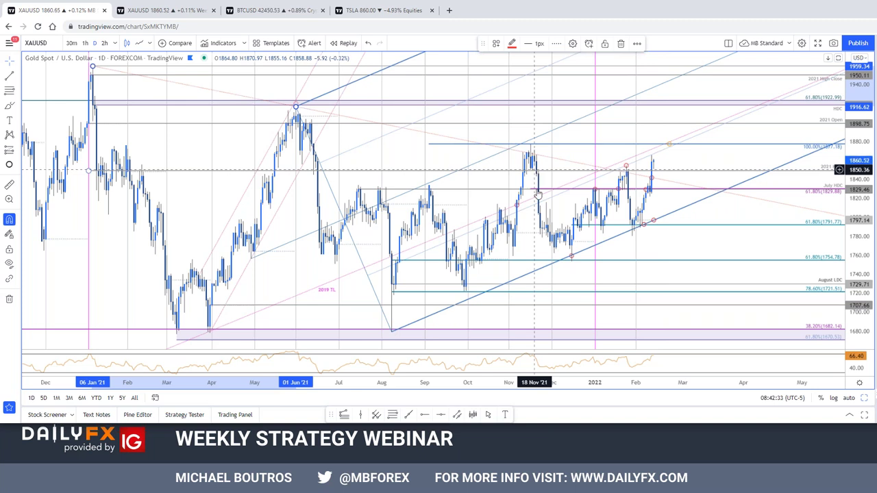
scroll(703, 273, "up", 1)
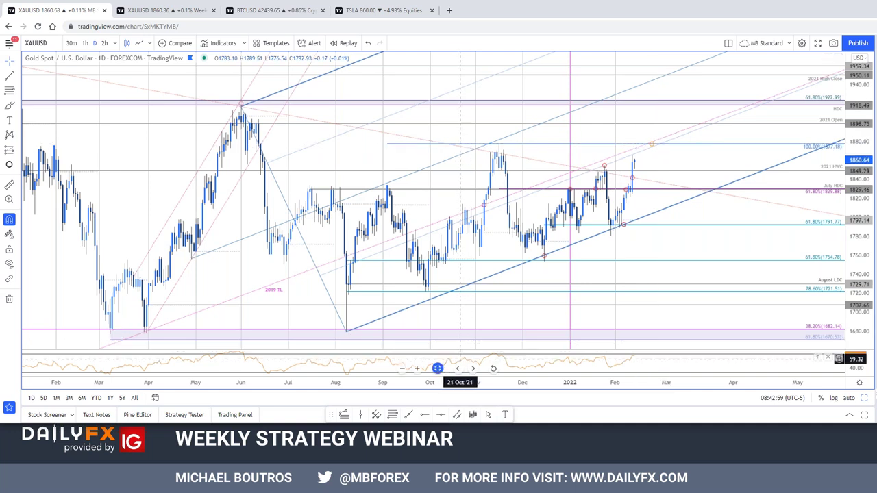
key("1")
key("2")
key("0")
key("Return")
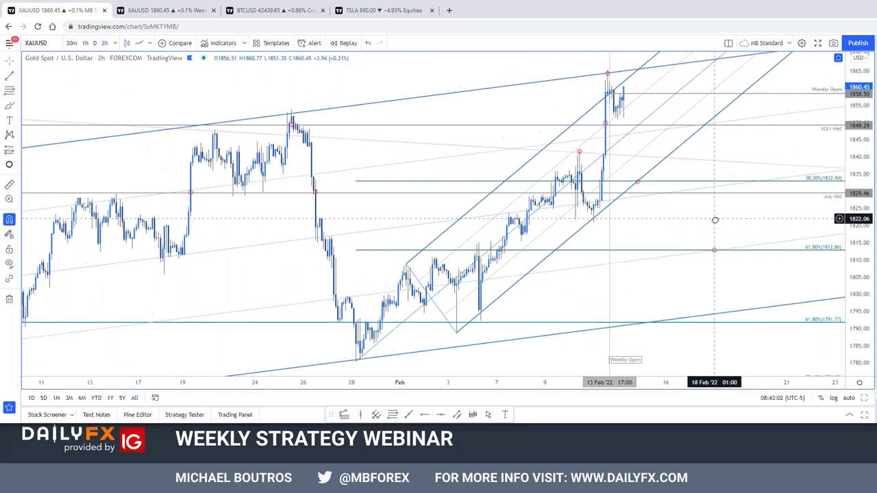
- Compress the 2-hour gold price scale around the latest bars and bring up the DailyFX window
left_click_drag(848, 248, 771, 268)
left_click_drag(662, 266, 596, 290)
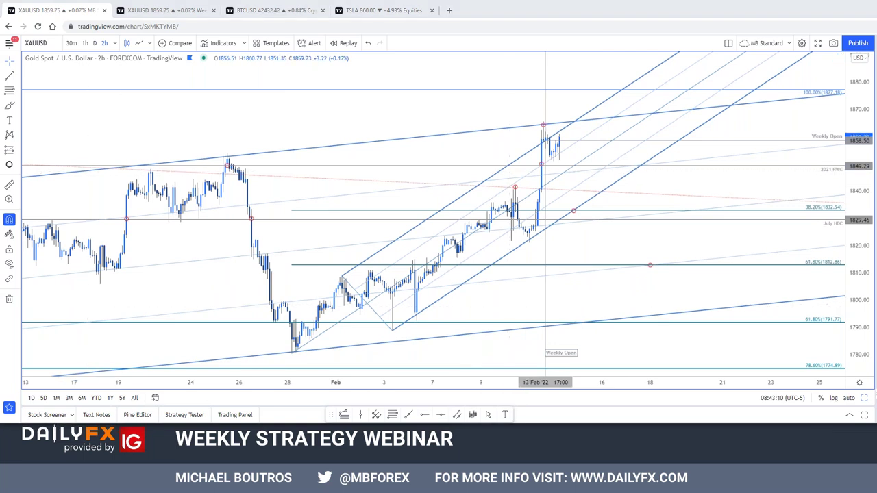
key("alt+Tab")
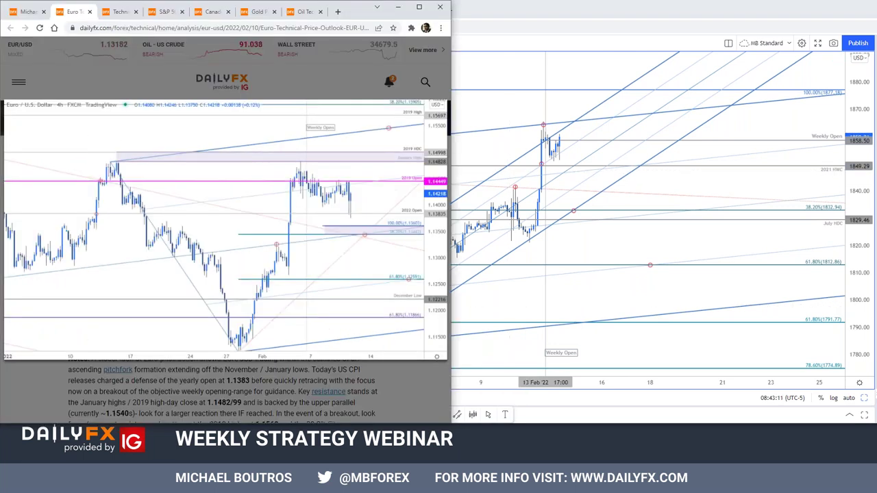
- Close the enlarged EUR/USD chart and euro article, then scroll to the Gold section
left_click(133, 57)
left_click(89, 11)
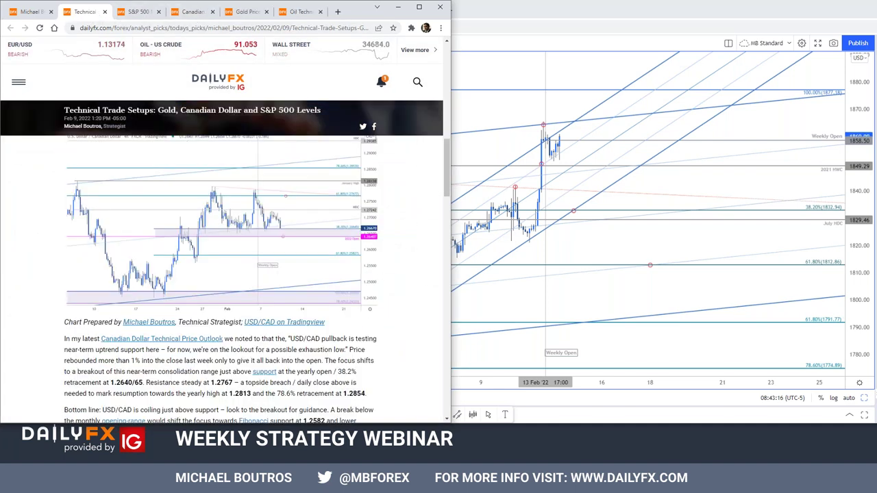
scroll(316, 305, "down", 3)
scroll(316, 305, "up", 7)
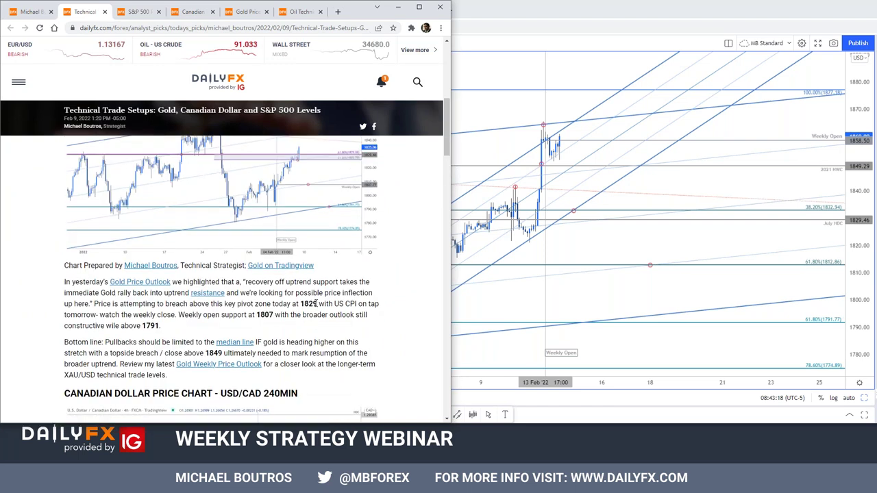
scroll(368, 320, "up", 3)
scroll(412, 317, "down", 1)
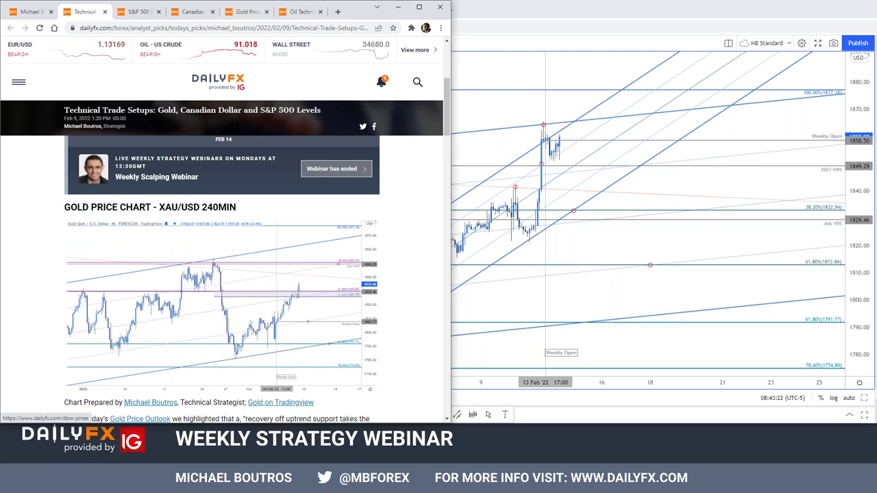
scroll(222, 288, "down", 1)
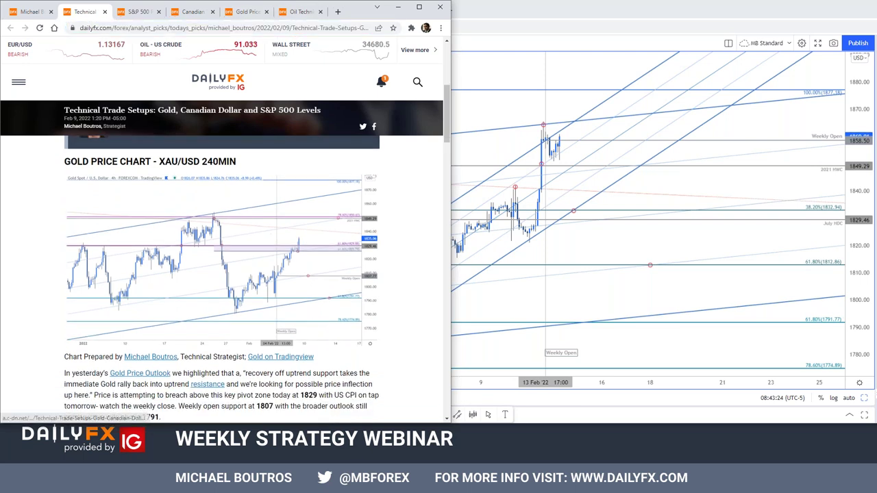
- Enlarge the gold 4-hour chart image, then return to the TradingView window
left_click(308, 274)
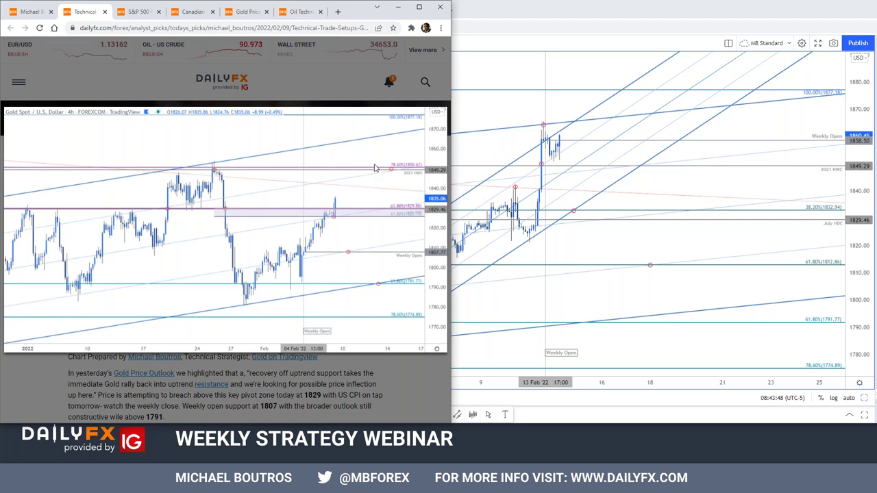
scroll(375, 168, "up", 3)
left_click(509, 117)
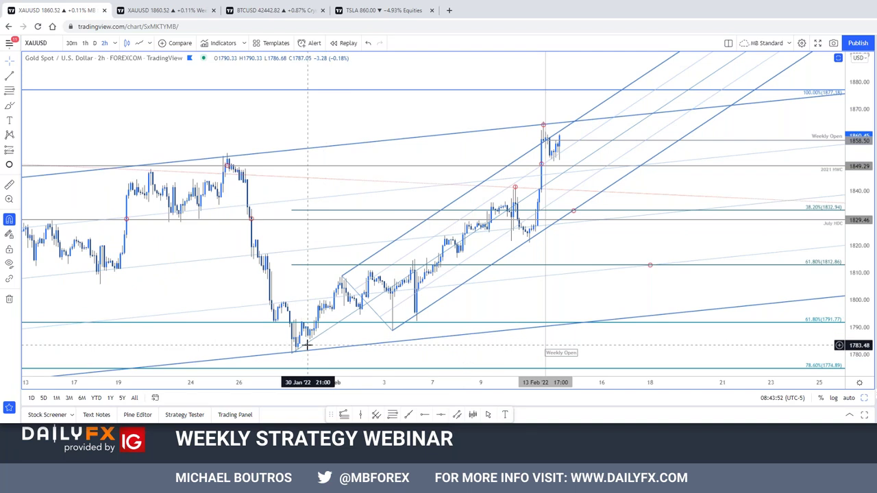
- Toggle the gold 2-hour chart to Line and back to Candles, then zoom out for more history
left_click(392, 332)
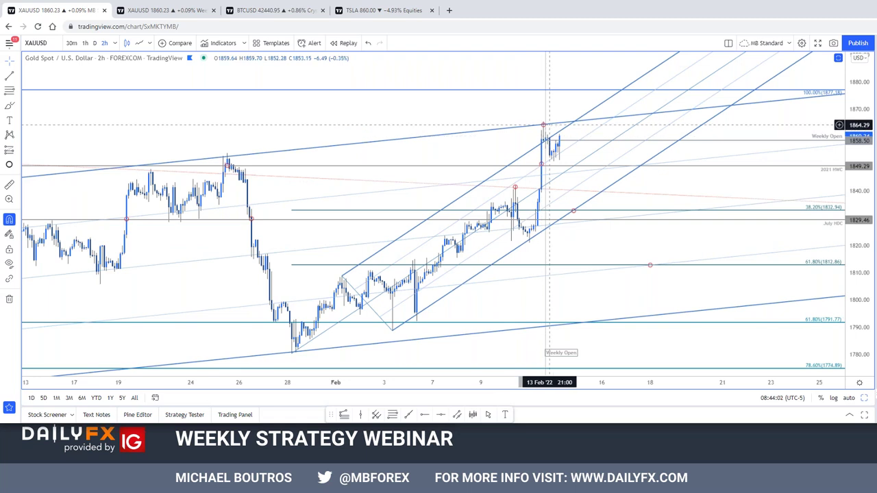
left_click(140, 44)
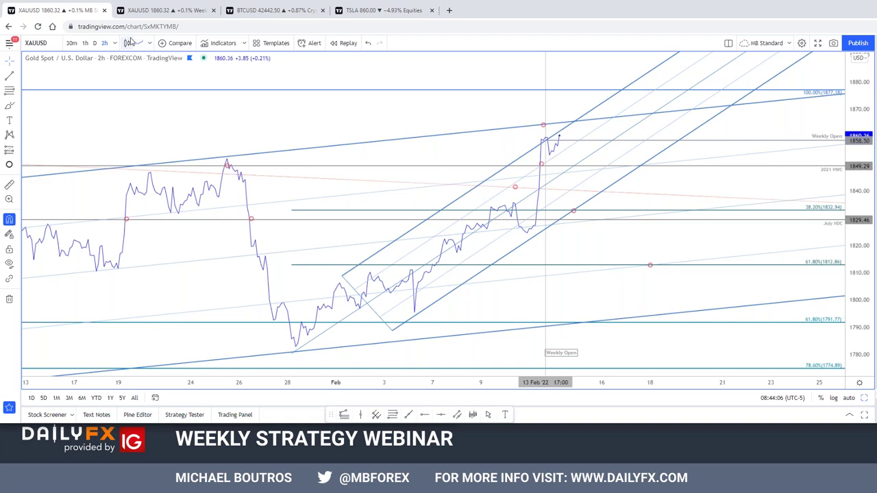
left_click(129, 43)
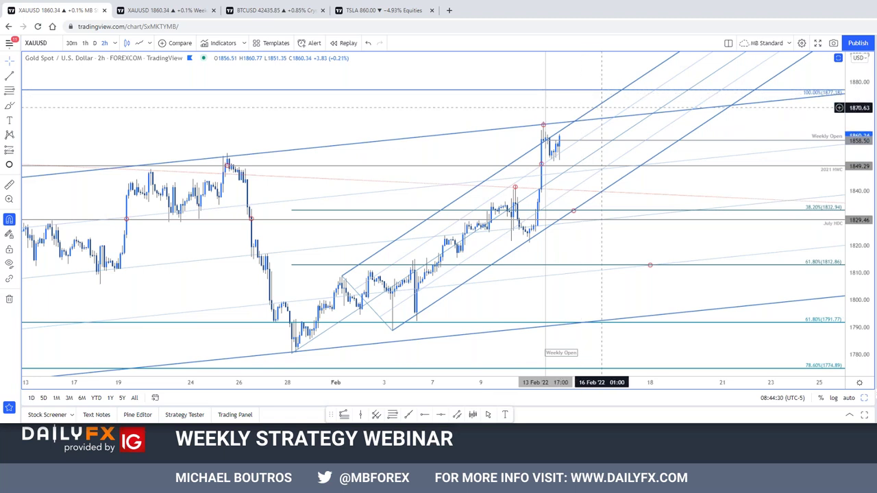
left_click_drag(858, 216, 859, 210)
scroll(625, 258, "down", 3)
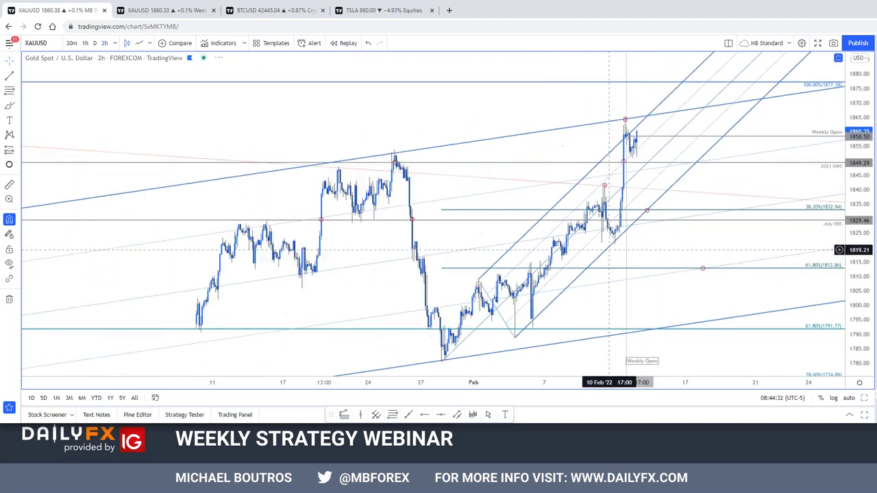
- Switch gold to the 240 (4-hour) interval, frame December to early March, then bring up DailyFX
type("240")
key("Return")
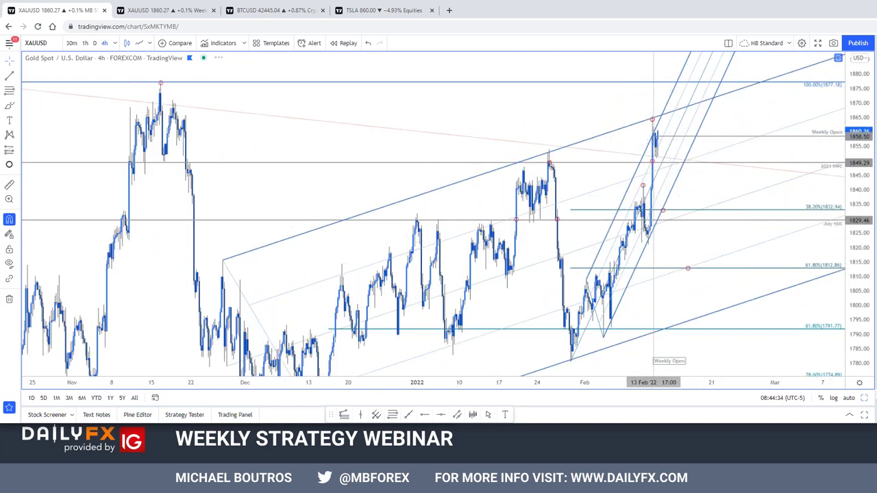
left_click_drag(762, 317, 701, 329)
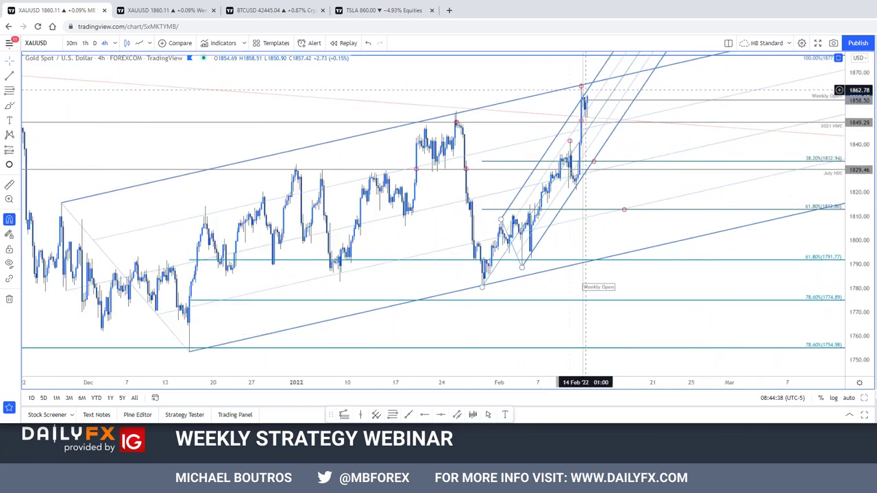
left_click_drag(668, 150, 732, 152)
scroll(822, 209, "up", 3)
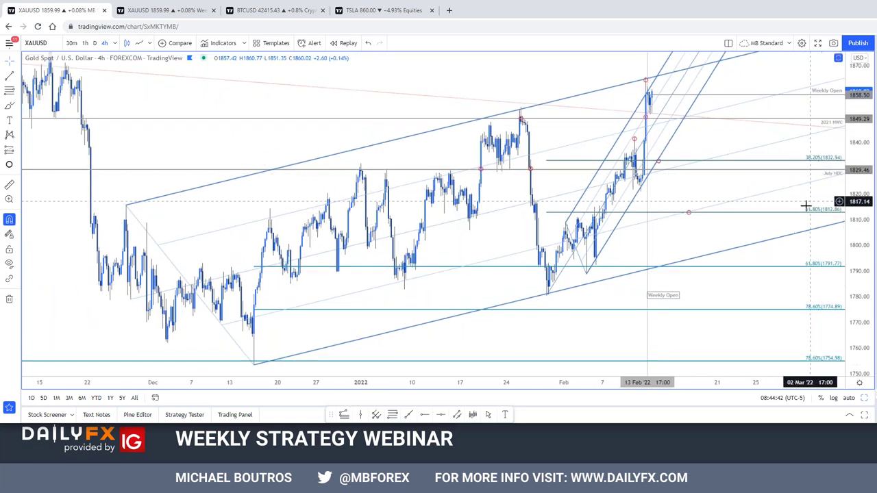
left_click_drag(810, 202, 844, 220)
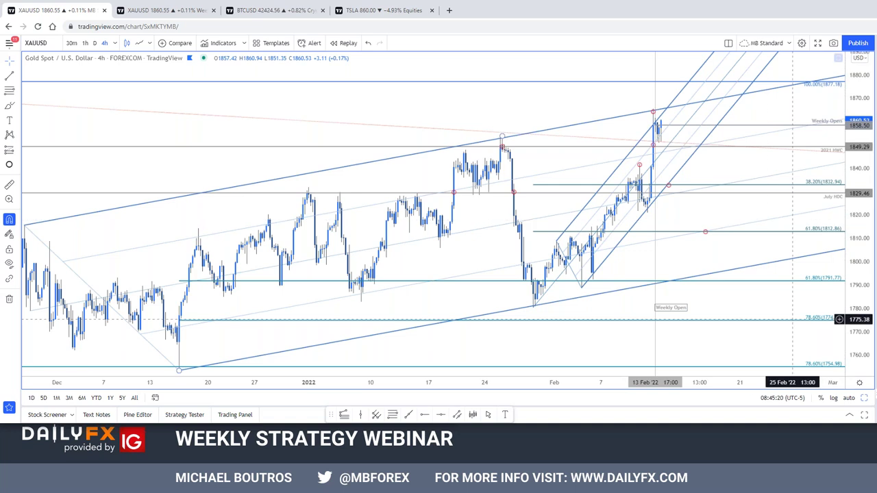
key("alt+Tab")
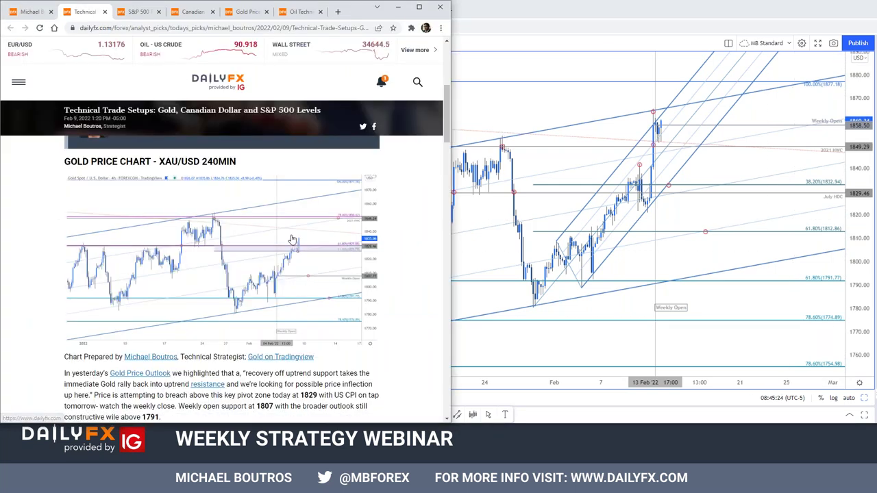
- Open the Gold Price Outlook article, enlarge its gold 4-hour chart, then close it
scroll(164, 334, "down", 1)
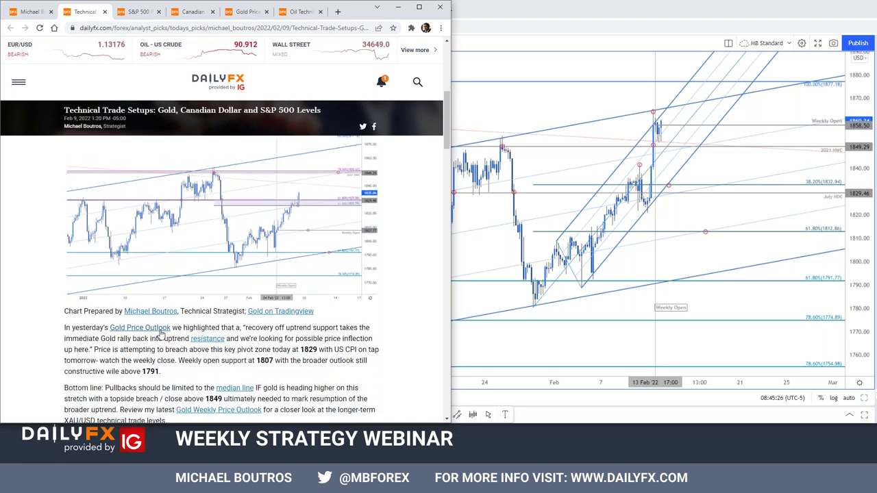
middle_click(147, 328)
left_click(120, 16)
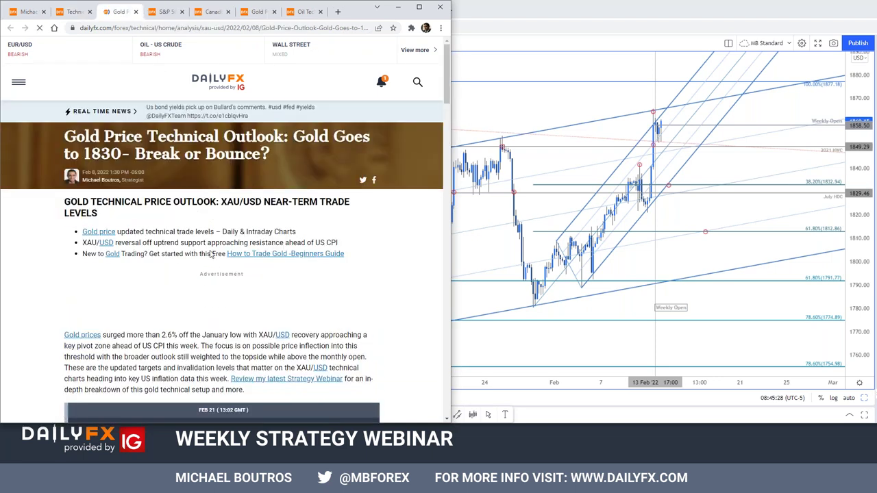
scroll(359, 322, "down", 5)
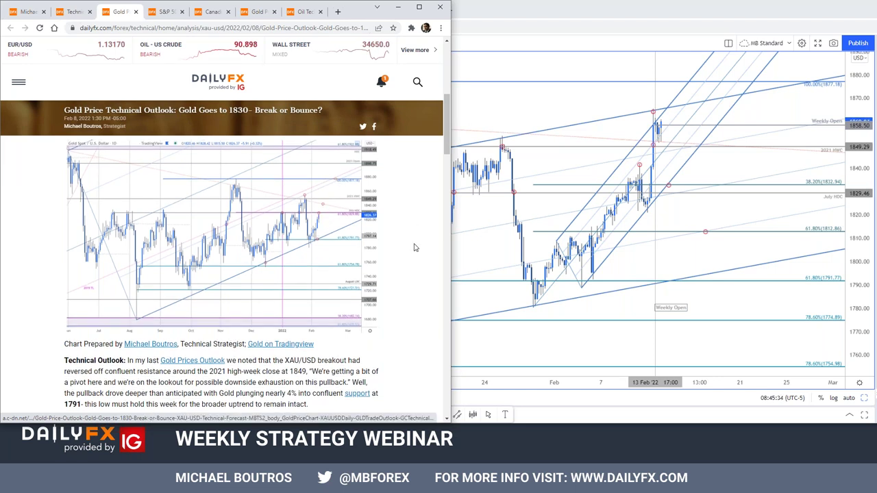
scroll(411, 245, "down", 8)
left_click(316, 214)
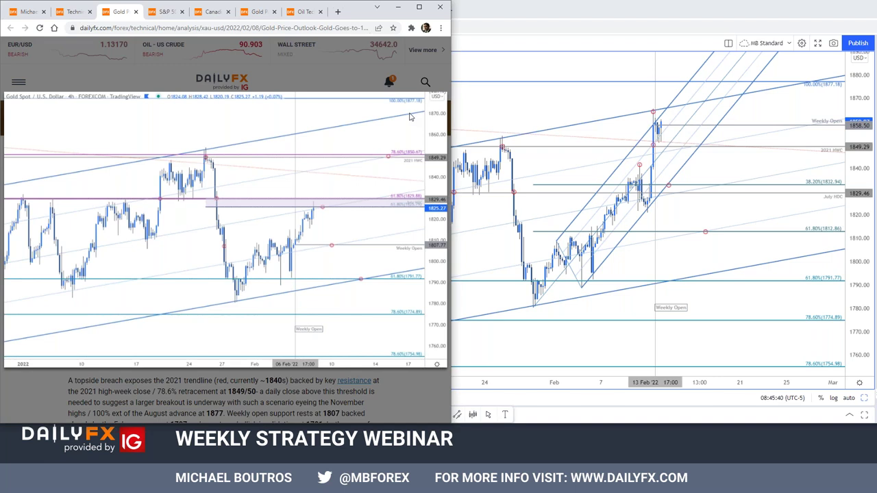
left_click(136, 12)
- Highlight 'GOLD, USD/CAD' in the outlook heading, then switch TradingView to silver XAGUSD
scroll(317, 229, "up", 3)
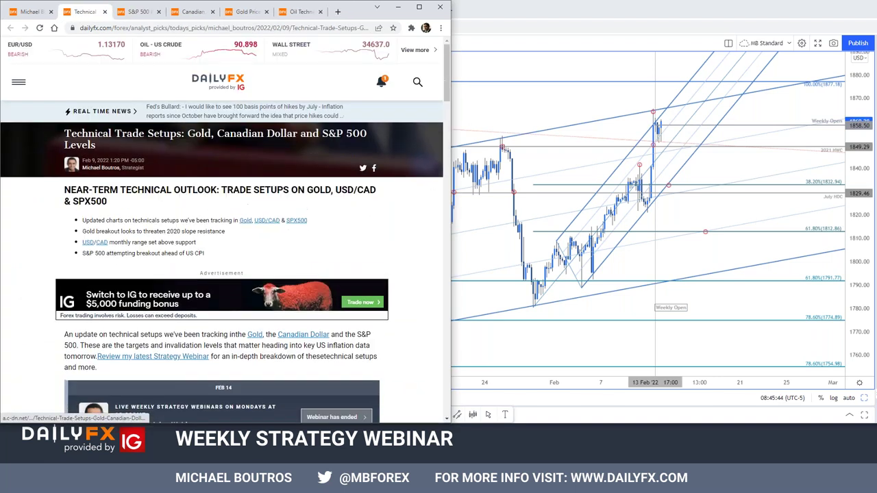
left_click_drag(306, 198, 377, 203)
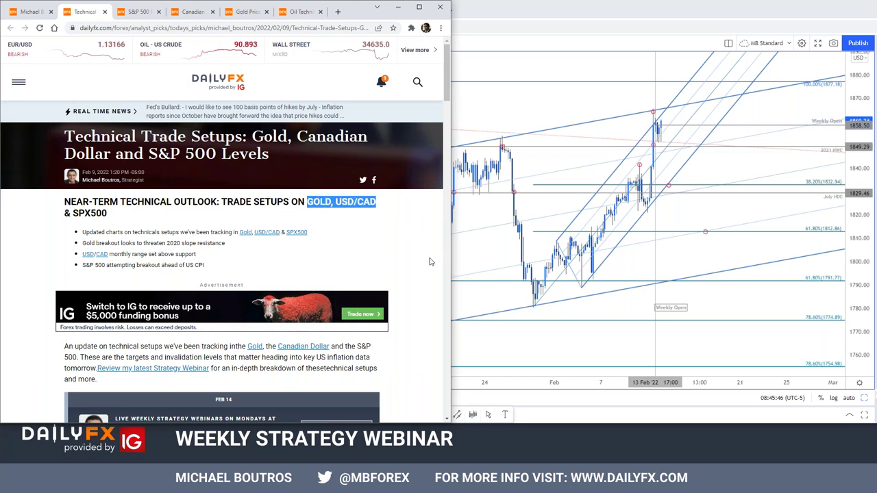
scroll(411, 295, "down", 15)
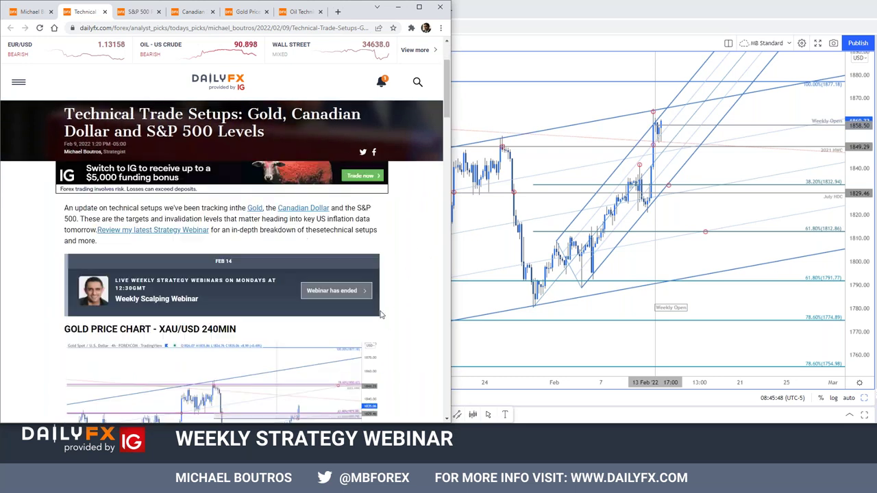
scroll(390, 301, "up", 1)
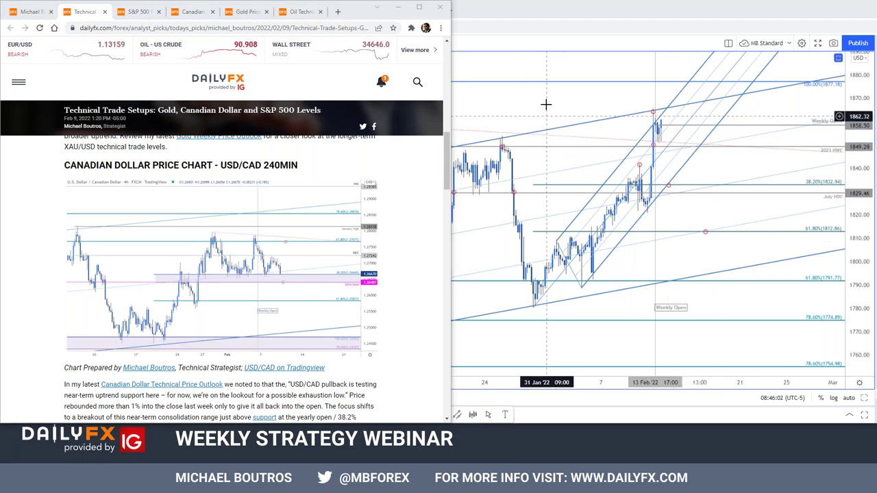
left_click(783, 177)
key("space")
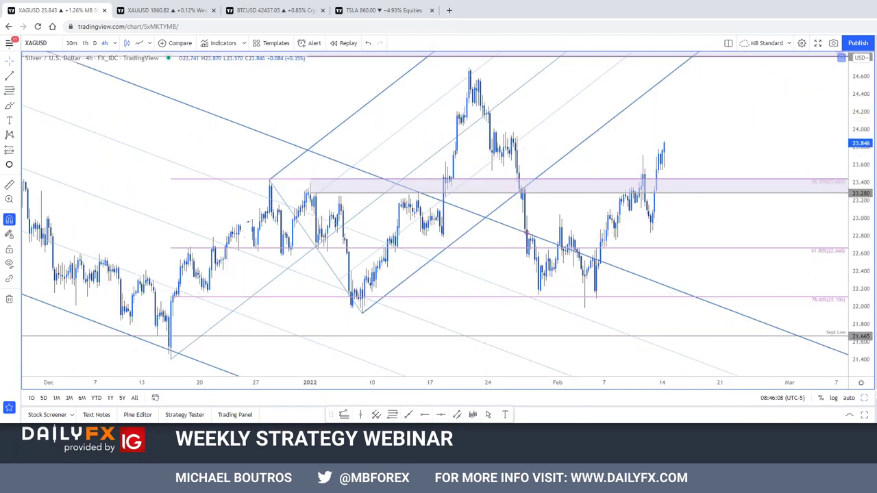
- Switch the silver chart to the 1D interval and pan to reveal earlier bars
type("1D")
key("Return")
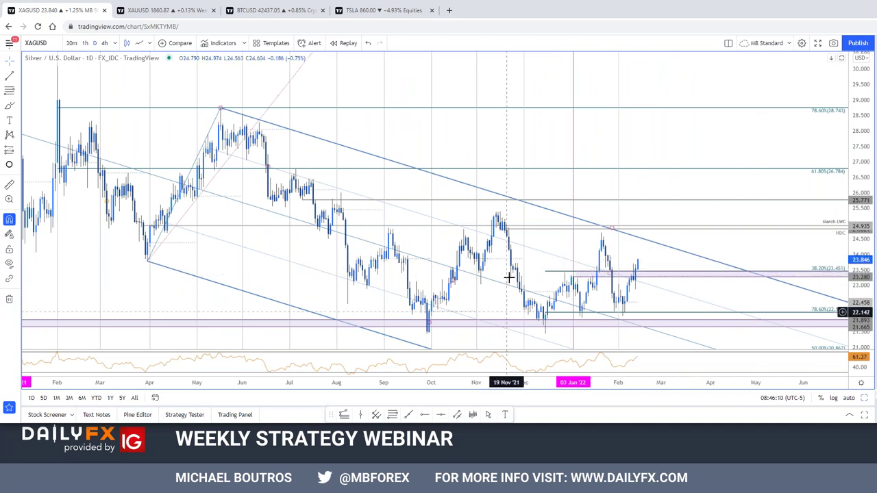
scroll(352, 251, "down", 1)
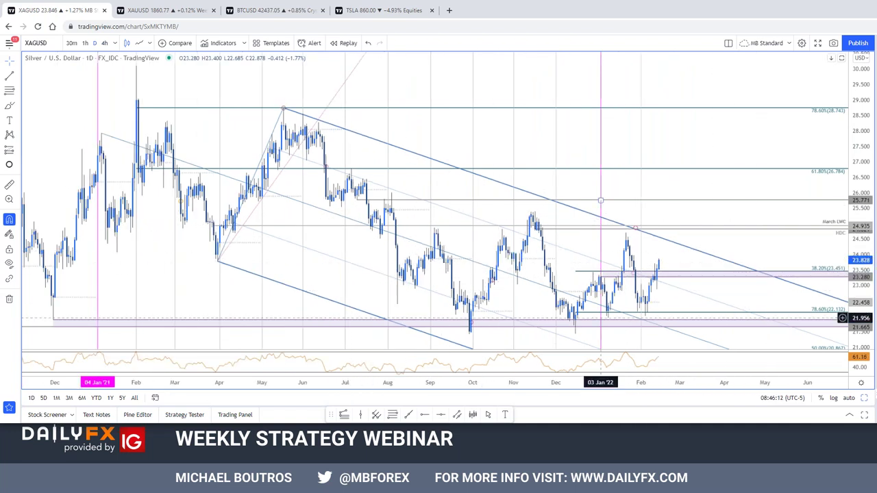
scroll(656, 331, "up", 1)
left_click_drag(675, 255, 697, 338)
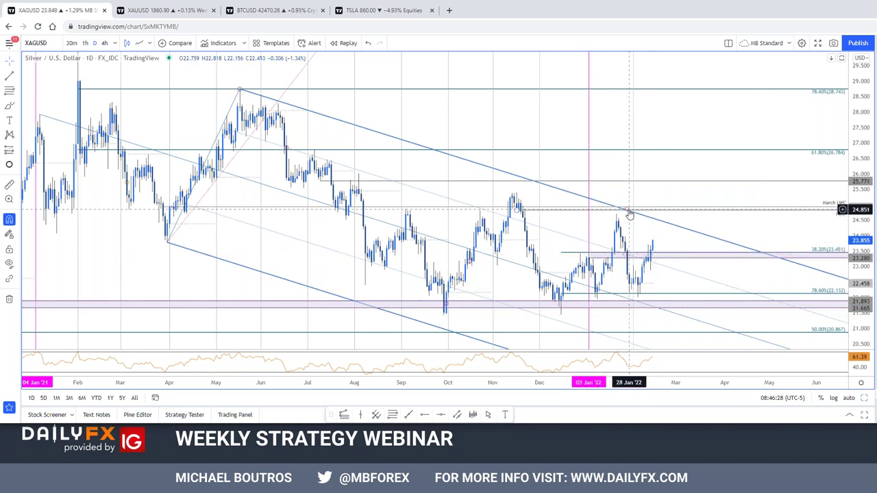
- Draw a horizontal ray at 24.469 anchored on the late-January candle high
left_click_drag(629, 214, 662, 220)
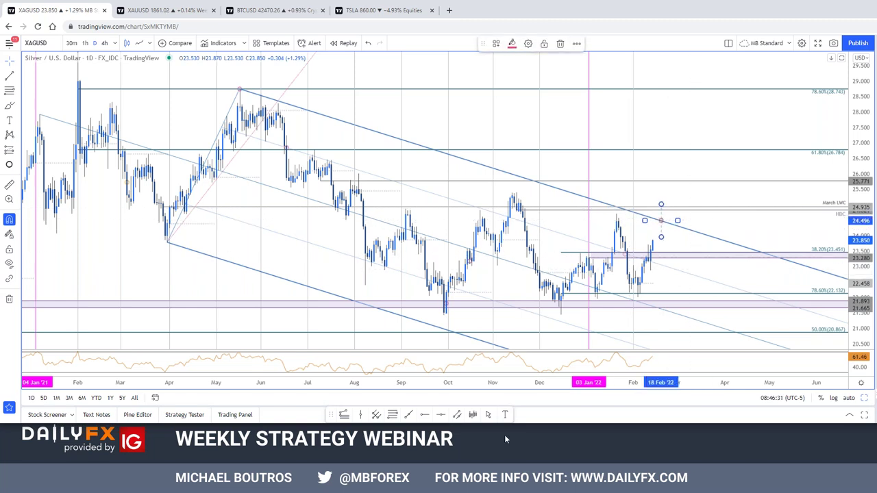
left_click(425, 414)
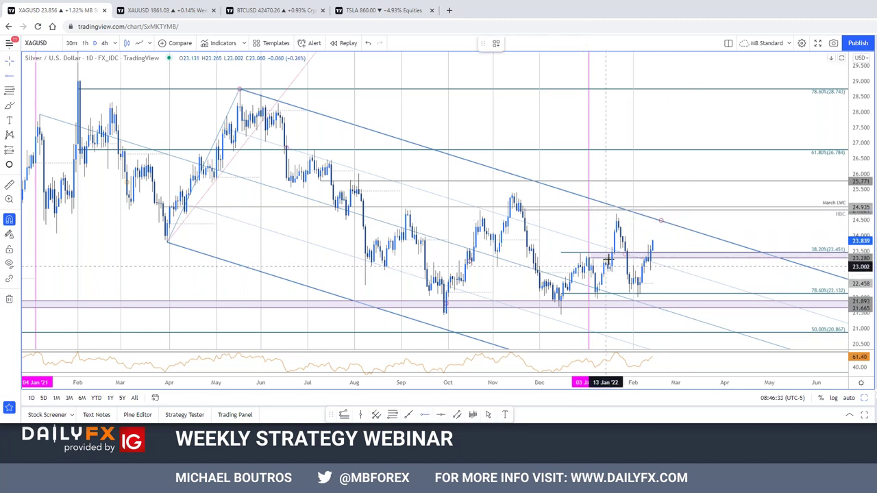
left_click(619, 221)
left_click(617, 223)
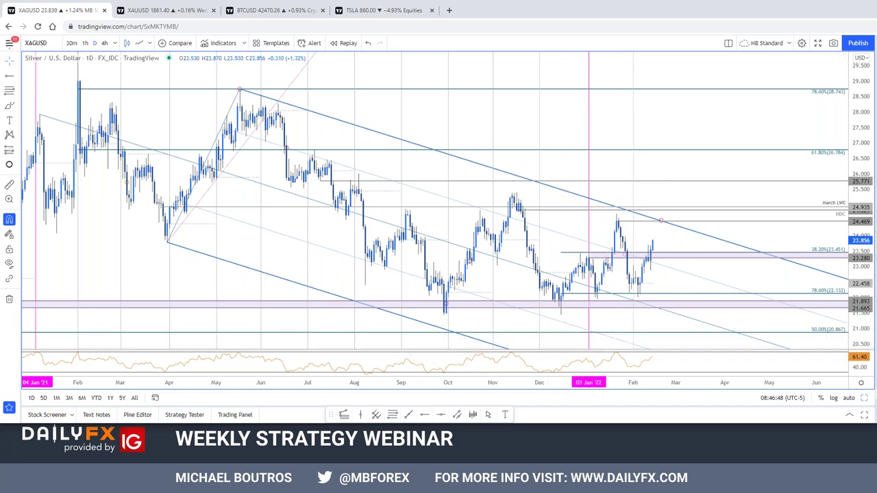
left_click(376, 415)
left_click(366, 285)
left_click(512, 183)
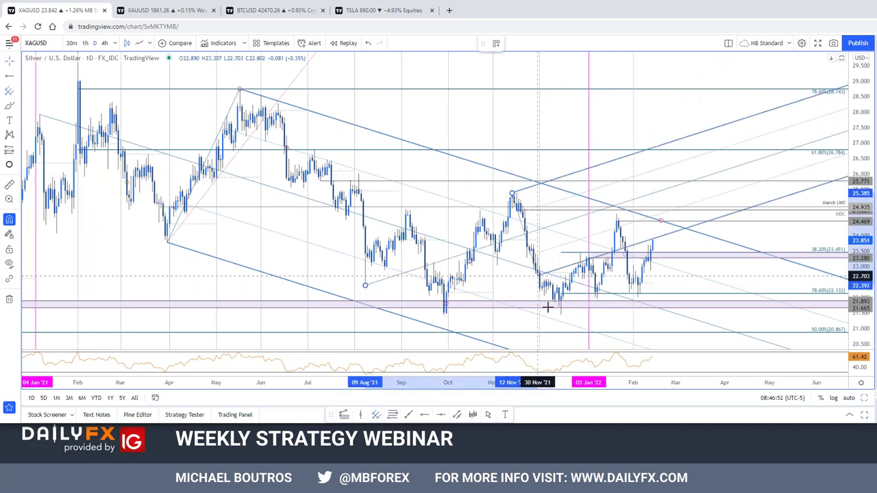
left_click(562, 319)
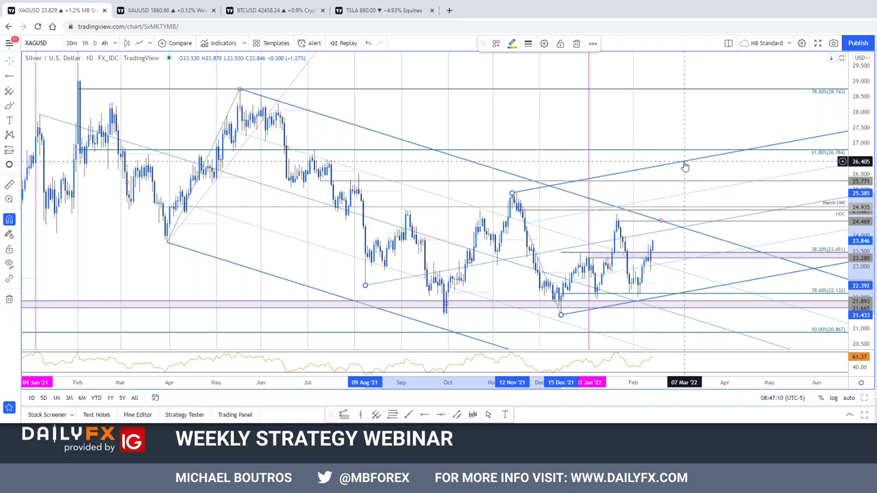
key("Delete")
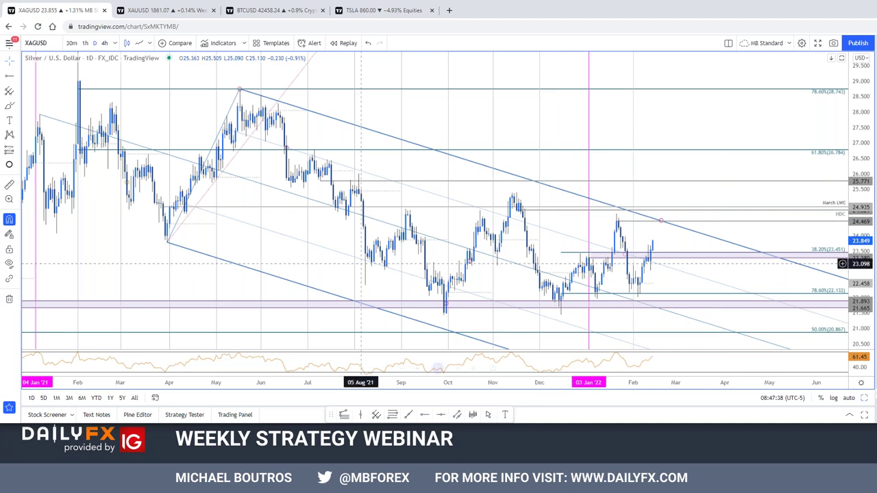
- Load USDCAD, show its weekly chart nudged left, and bring the DailyFX article forward
key("Down")
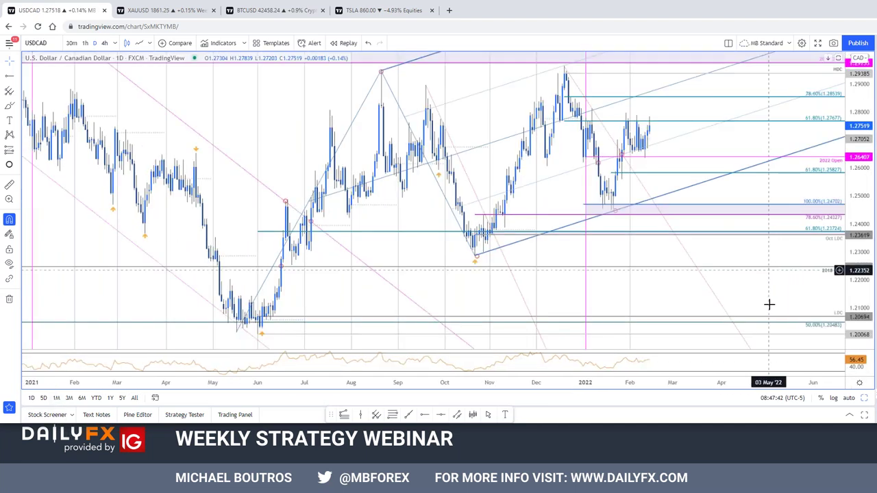
left_click(163, 12)
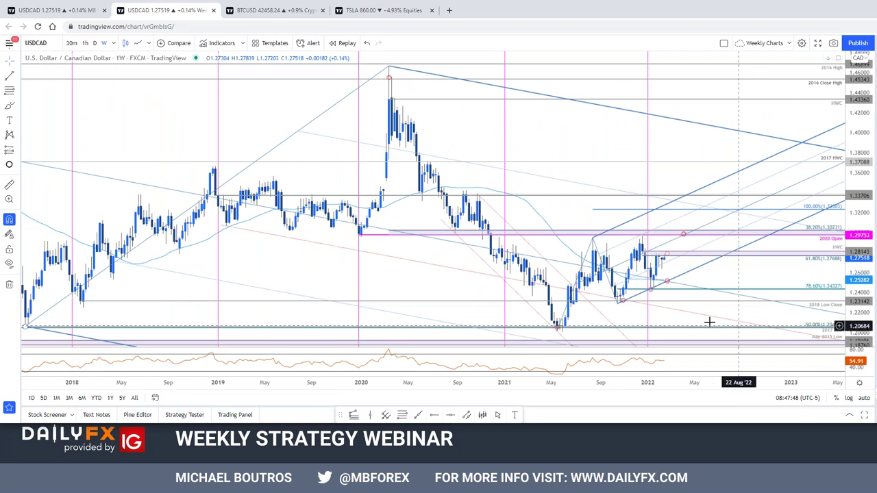
scroll(784, 279, "up", 2)
left_click_drag(758, 280, 723, 266)
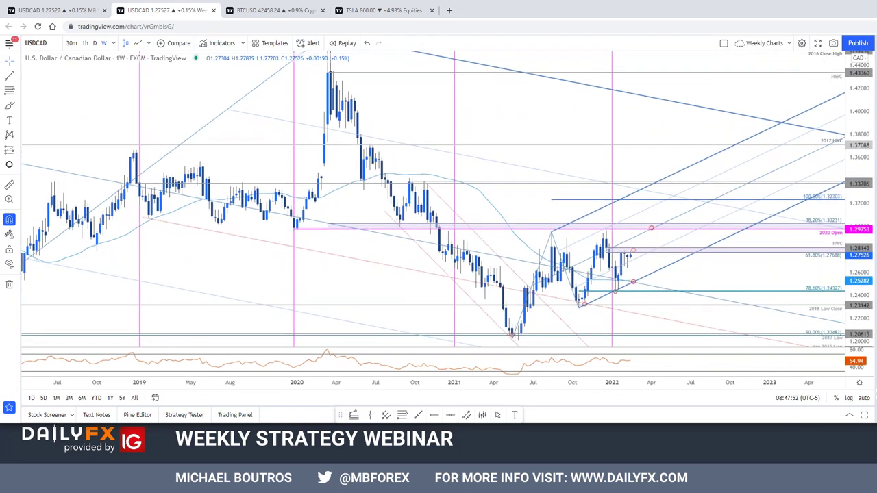
key("alt+Tab")
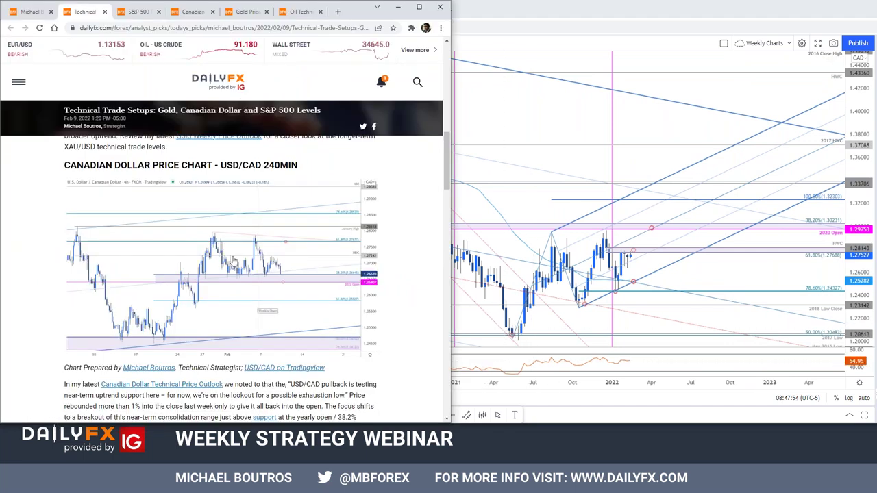
- Open the Canadian Dollar Technical Forecast article in a new tab
scroll(239, 344, "down", 2)
scroll(239, 345, "down", 2)
middle_click(278, 388)
left_click(120, 11)
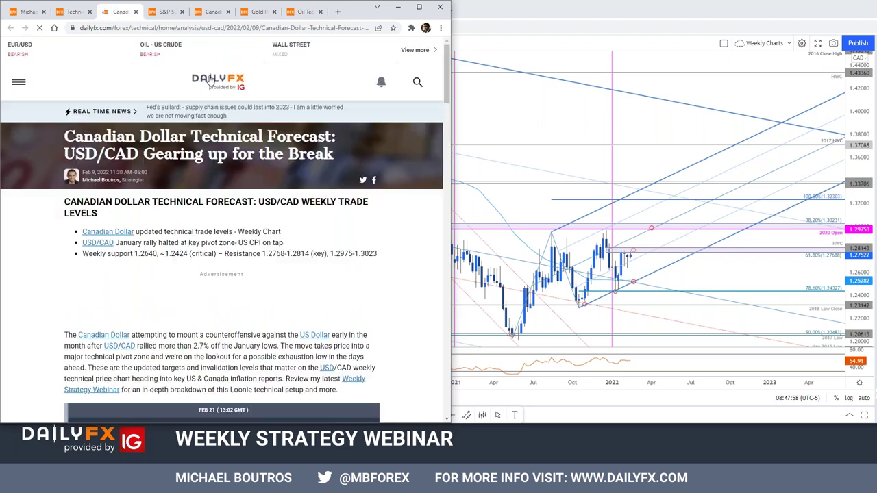
- Enlarge the article's USD/CAD weekly chart, then put the browser away to show TradingView
scroll(257, 216, "down", 5)
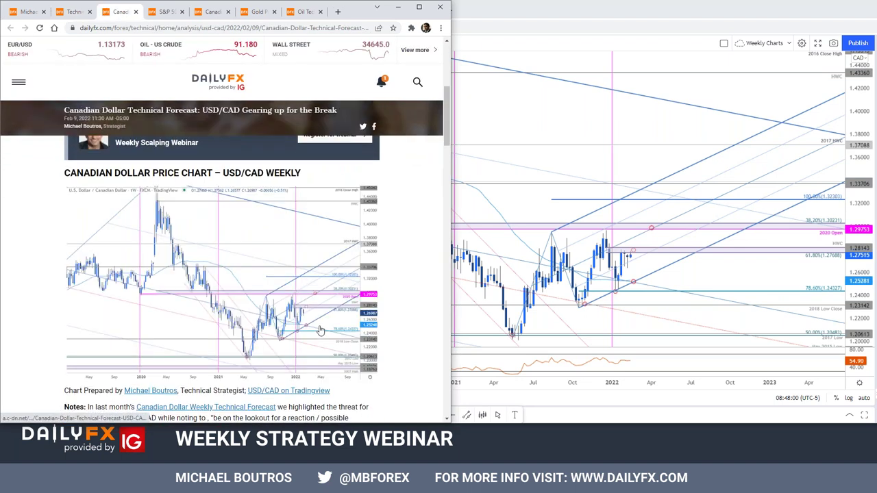
left_click(363, 348)
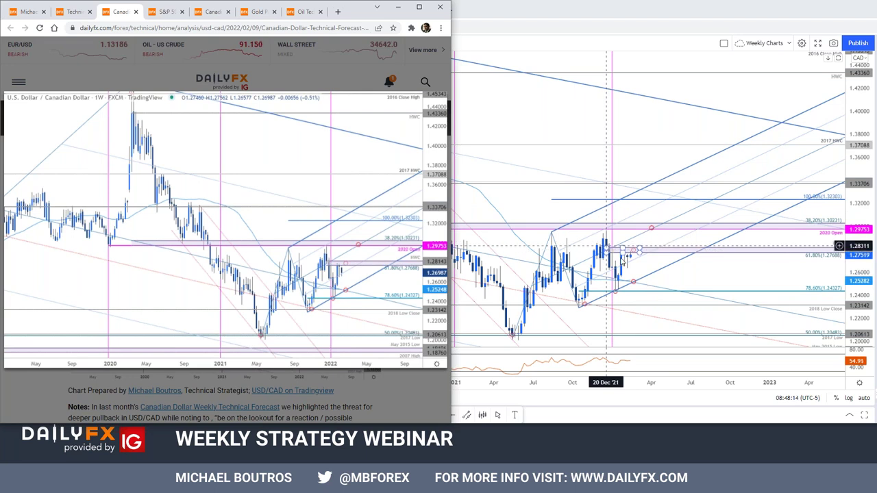
left_click(817, 255)
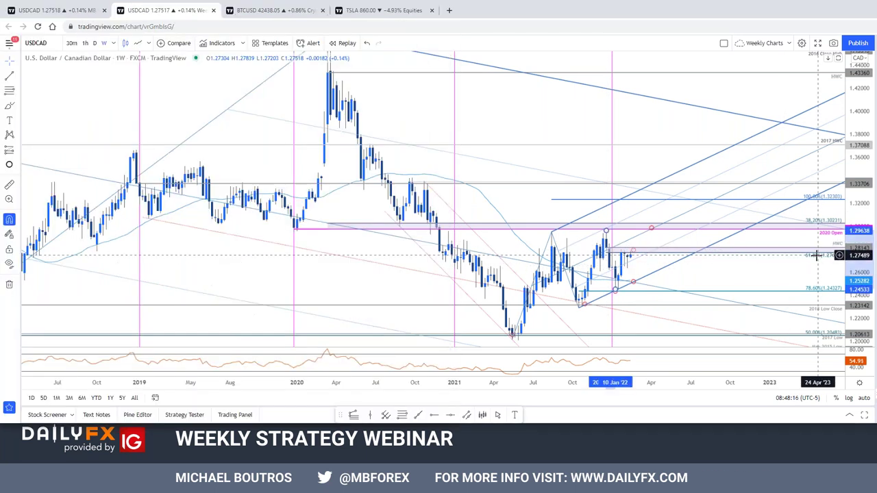
- Select the 2022-high drawing, nudge the weekly chart, and go back to the daily USD/CAD tab
left_click(606, 233)
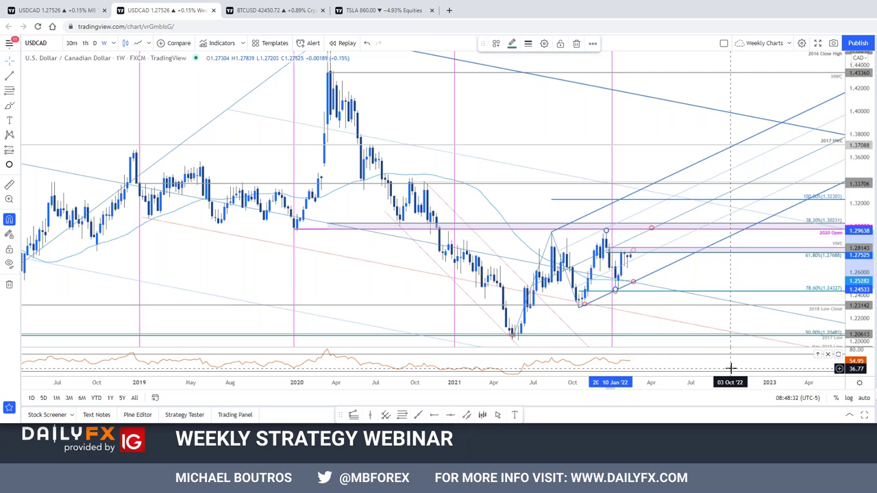
left_click_drag(694, 272, 682, 275)
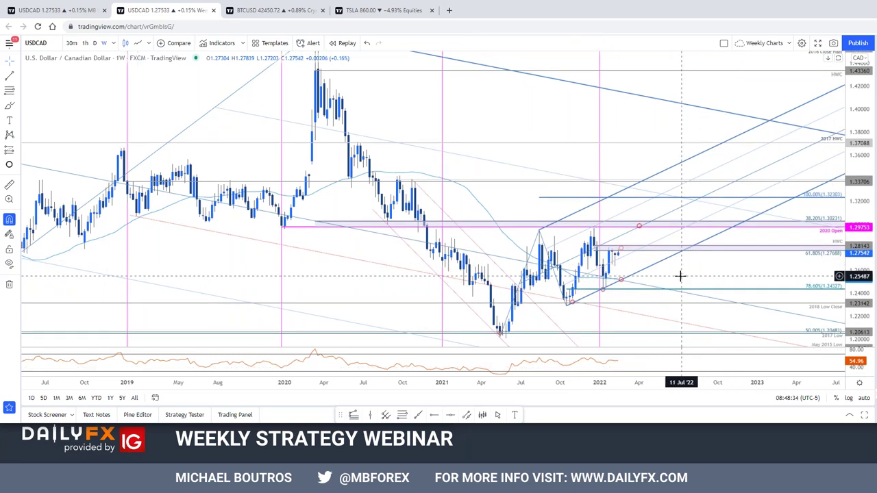
scroll(734, 294, "down", 1)
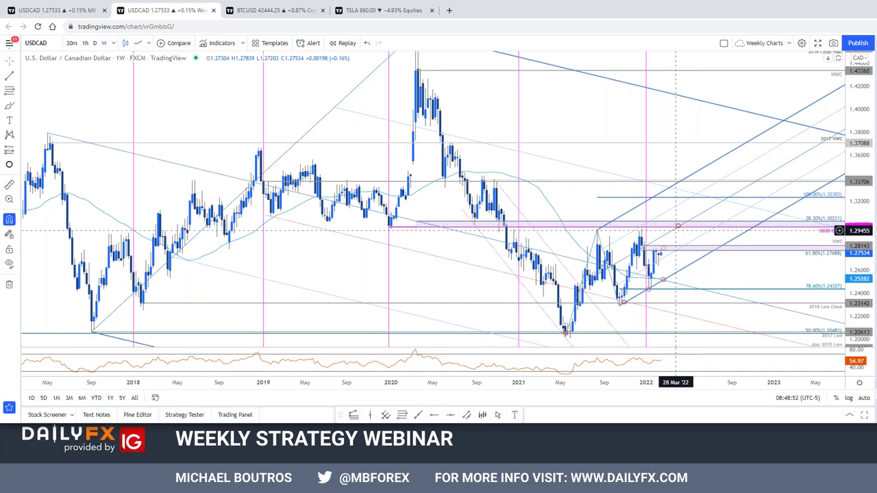
left_click(42, 11)
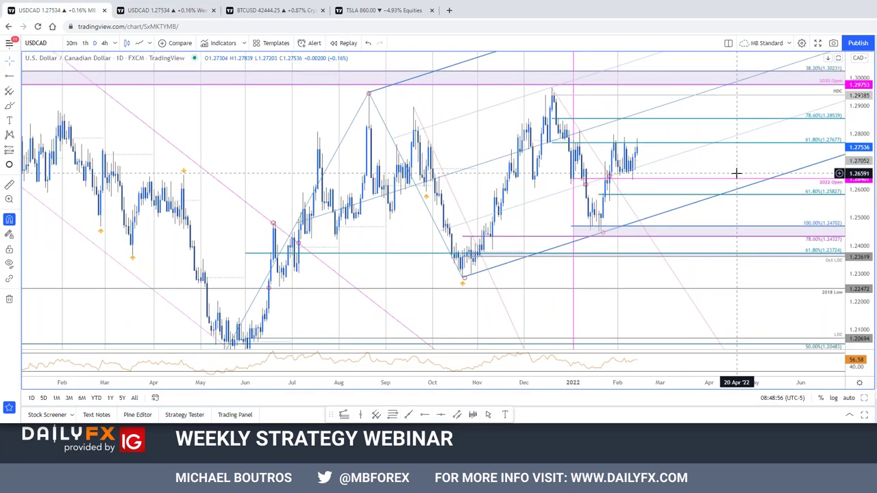
- Change the USD/CAD chart interval to 240 minutes (4-hour candles)
scroll(724, 225, "up", 1)
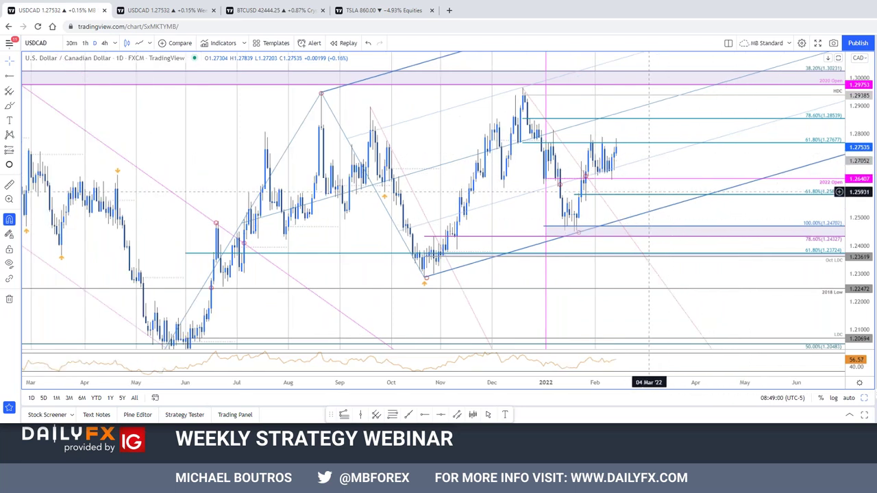
scroll(631, 205, "up", 1)
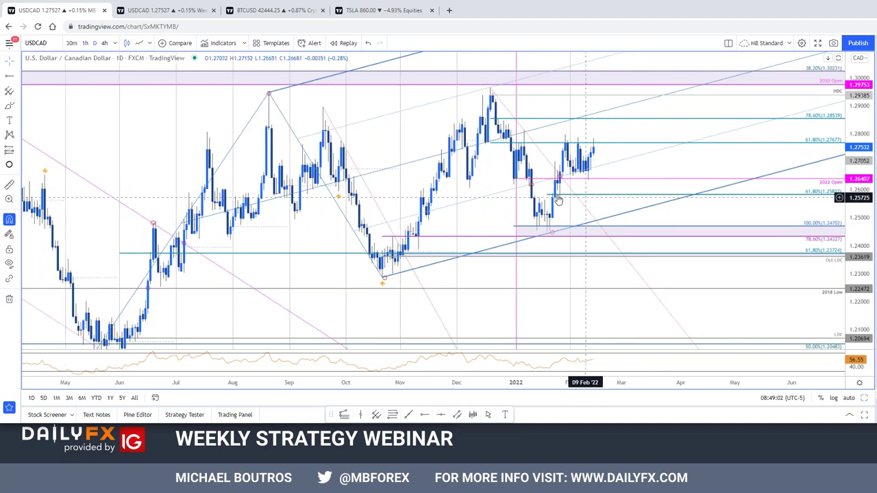
scroll(560, 192, "down", 1)
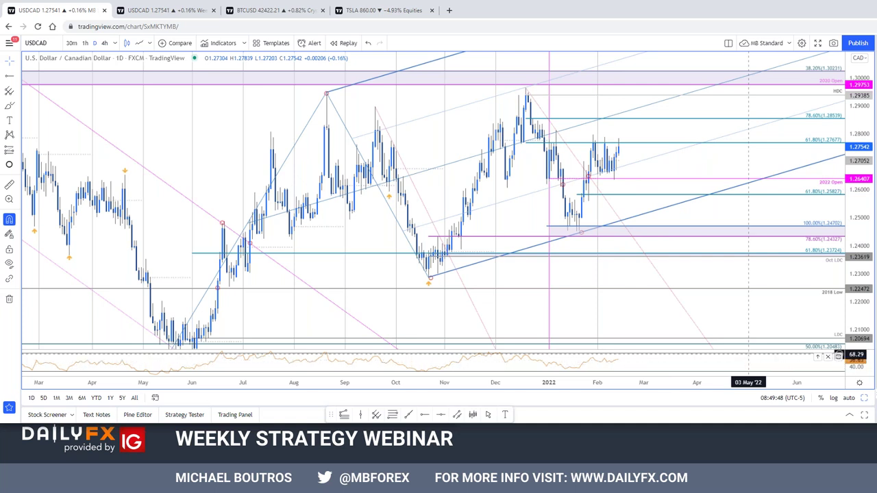
type("240")
key("Return")
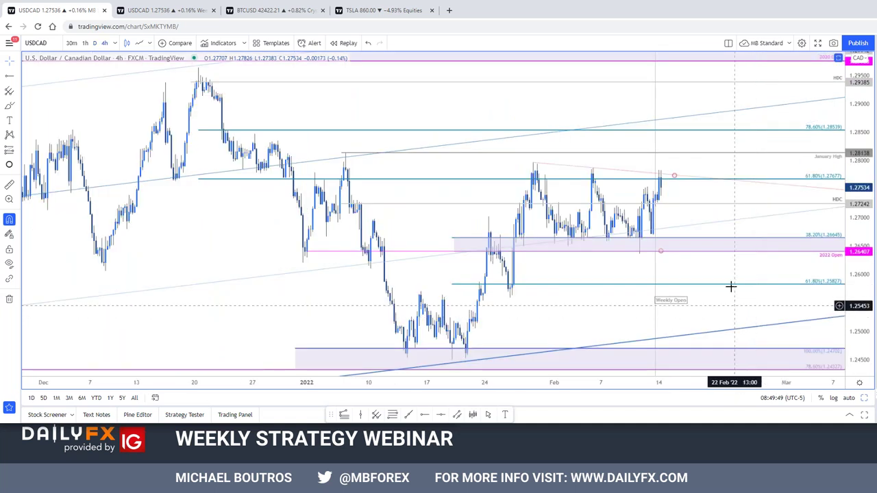
- Pan to earlier bars and switch USD/CAD to the 120 (2-hour) interval
left_click_drag(424, 222, 361, 217)
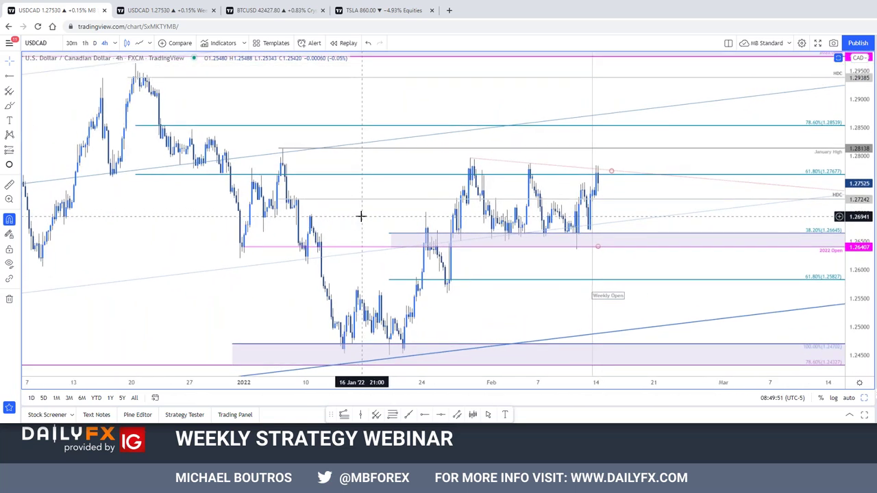
type("120")
key("Return")
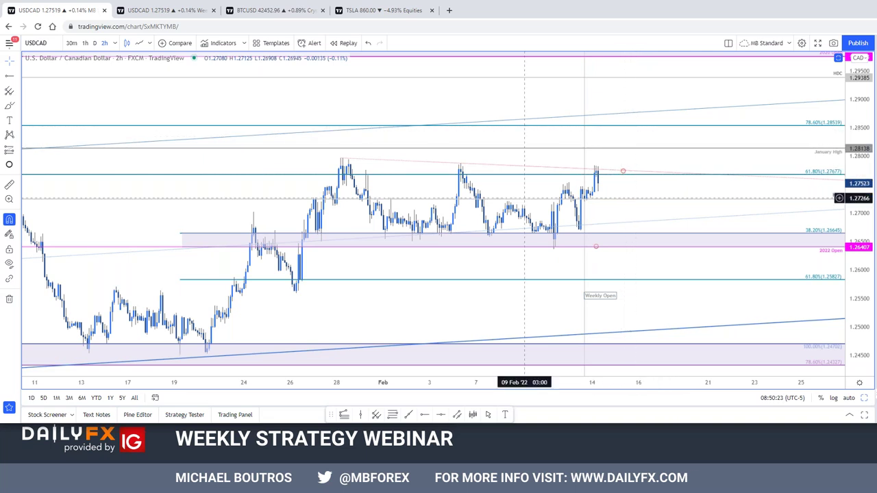
- Zoom out and return the USD/CAD chart to the daily interval
scroll(477, 273, "down", 2)
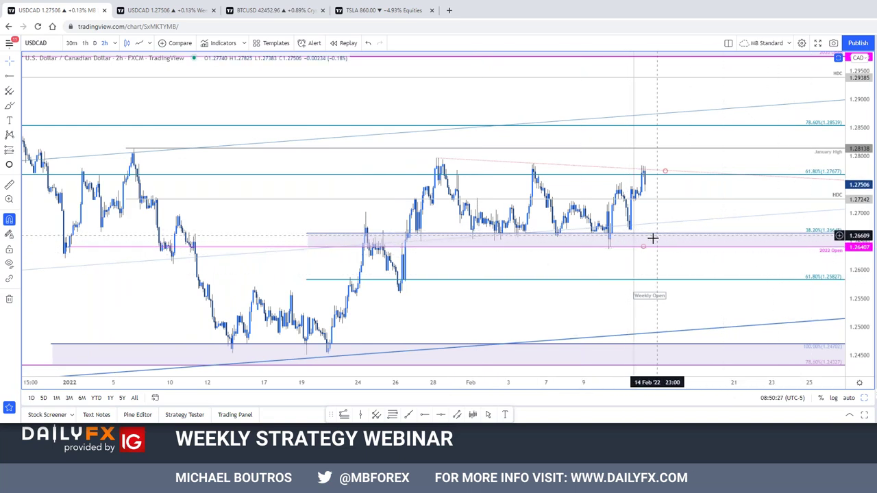
key("d")
key("Return")
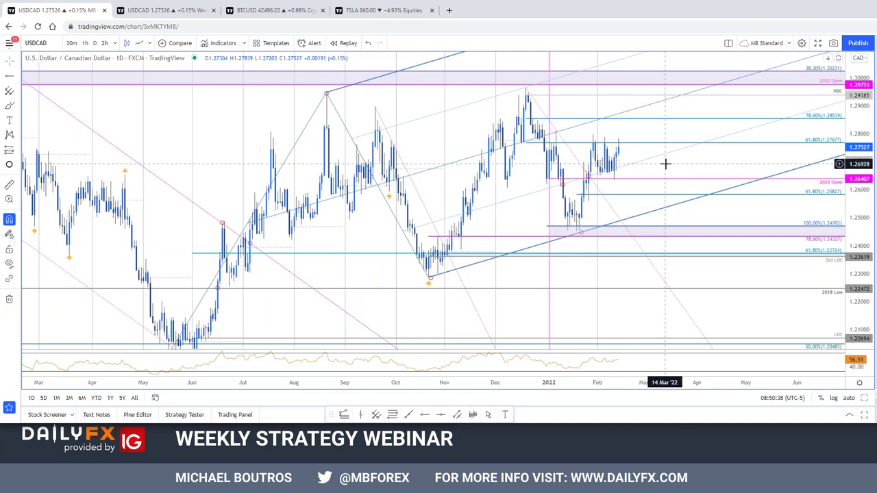
- Switch the USD/CAD chart to the 2h interval
key("2")
key("h")
key("Return")
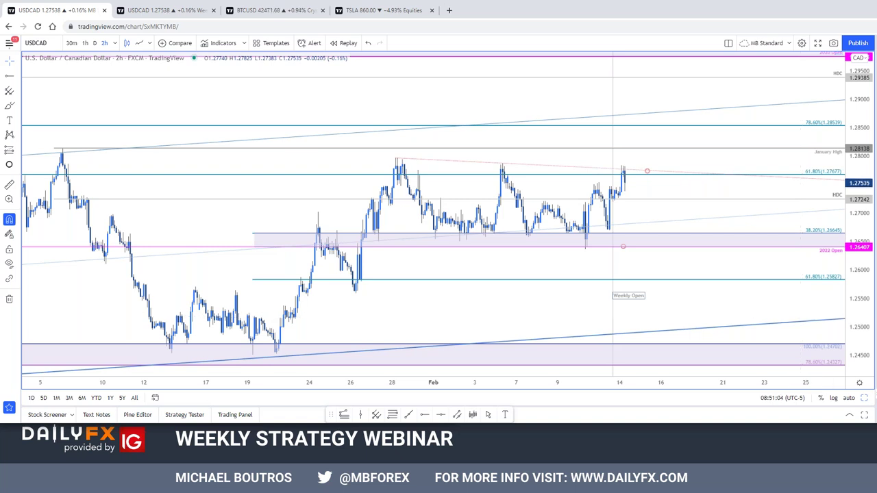
- Return USD/CAD to daily, nudge the view, and bring up the S&P 500 chart
key("d")
key("Return")
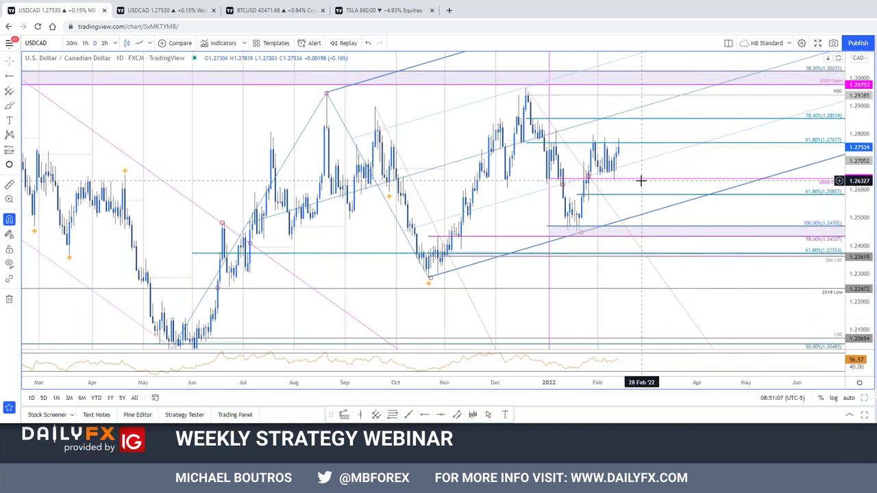
left_click_drag(717, 169, 709, 194)
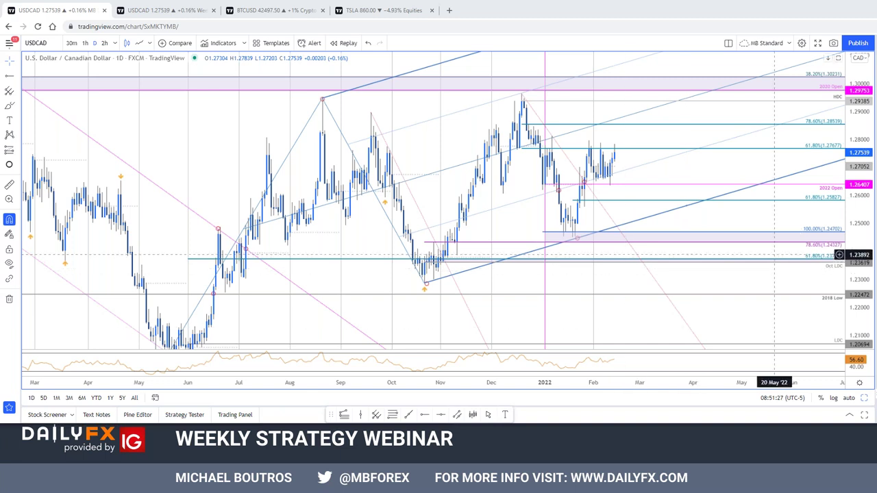
key("alt+Tab")
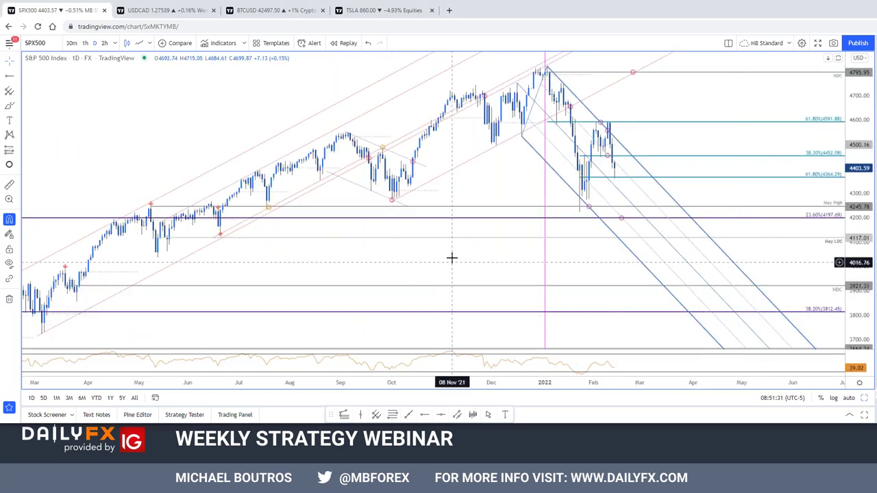
- Zoom and pan the daily S&P 500 chart, then bring up the DailyFX window
scroll(445, 264, "up", 2)
scroll(521, 285, "down", 1)
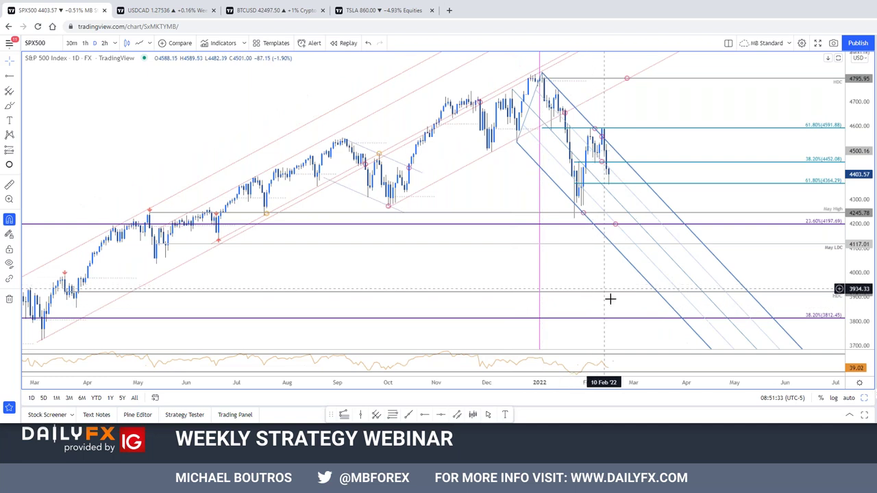
scroll(865, 180, "up", 2)
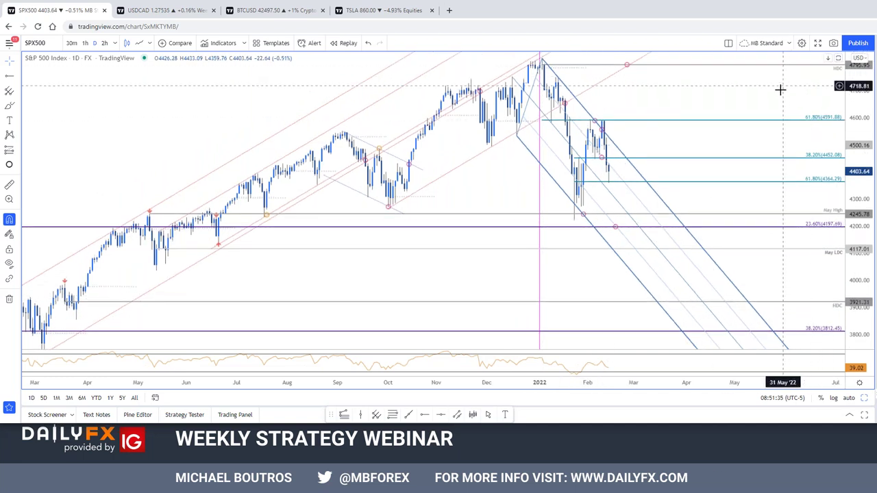
left_click_drag(680, 235, 664, 245)
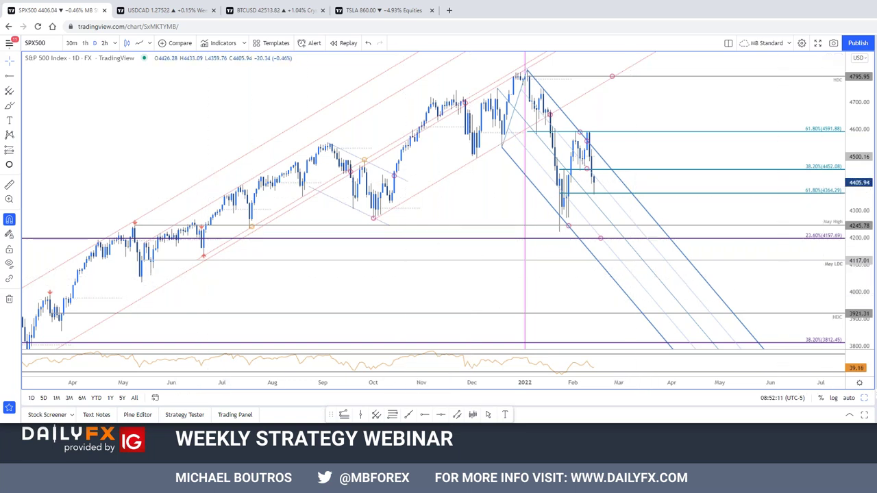
key("alt+Tab")
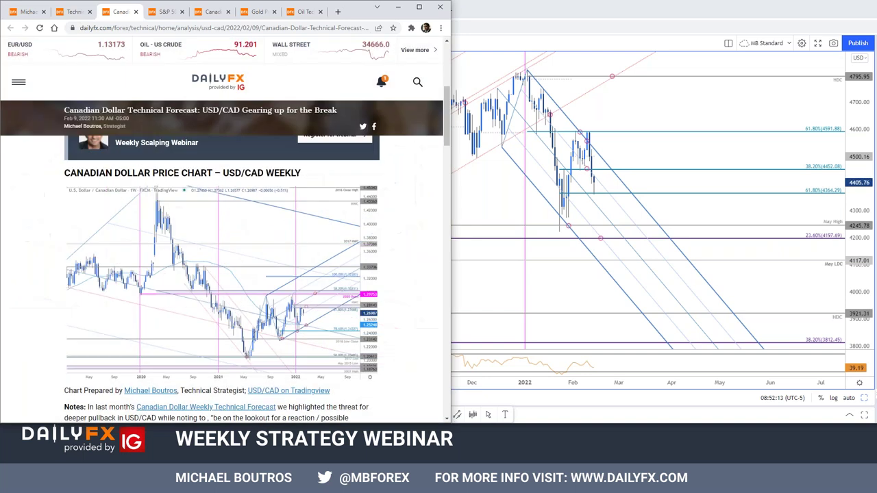
- Close the Canadian Dollar article and open the S&P 500 Price Outlook, highlighting its date
scroll(221, 274, "down", 5)
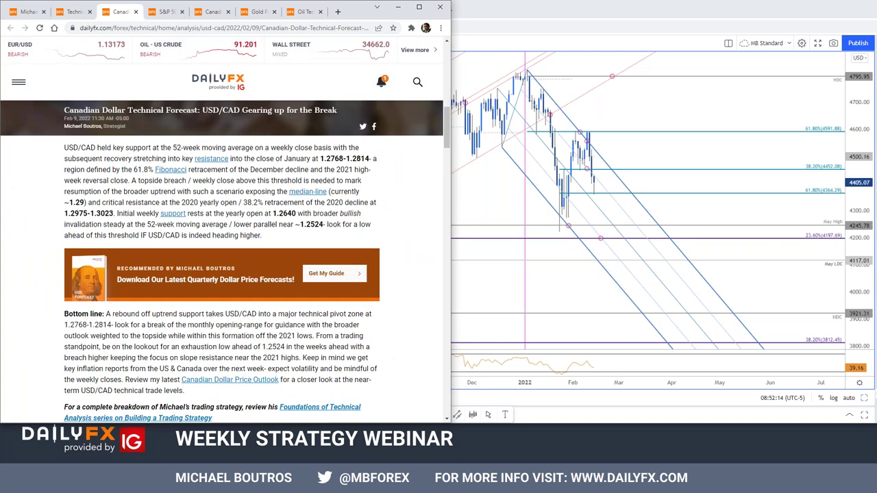
left_click(137, 11)
scroll(420, 332, "down", 3)
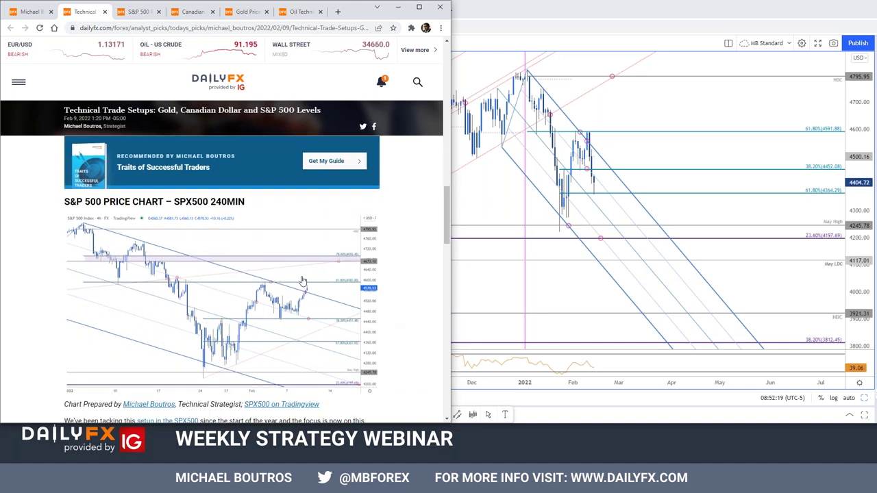
scroll(302, 336, "down", 1)
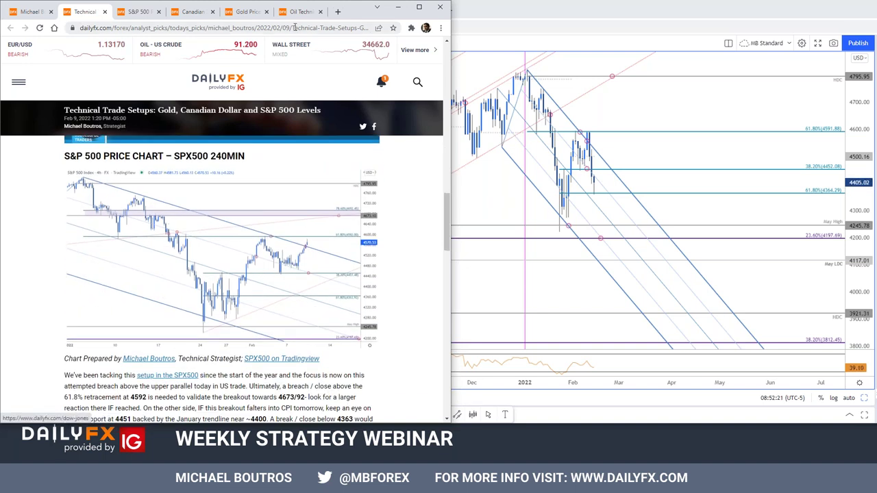
left_click(142, 13)
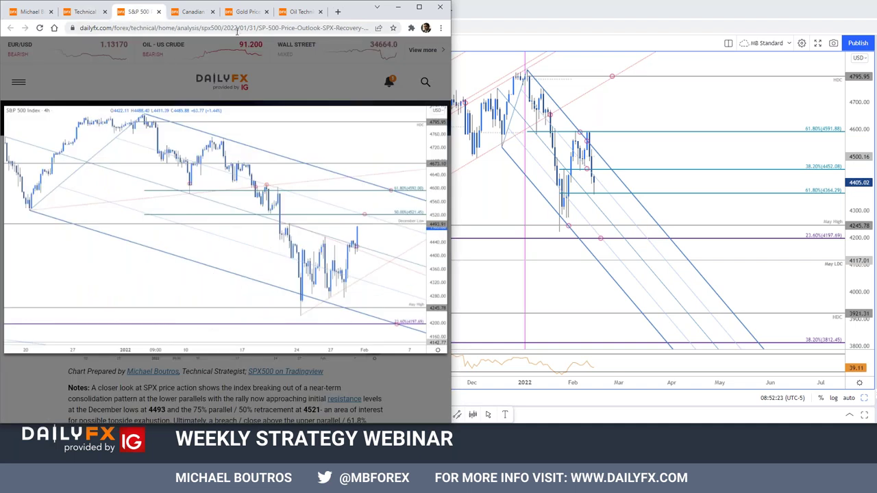
left_click(237, 31)
left_click_drag(274, 28, 323, 28)
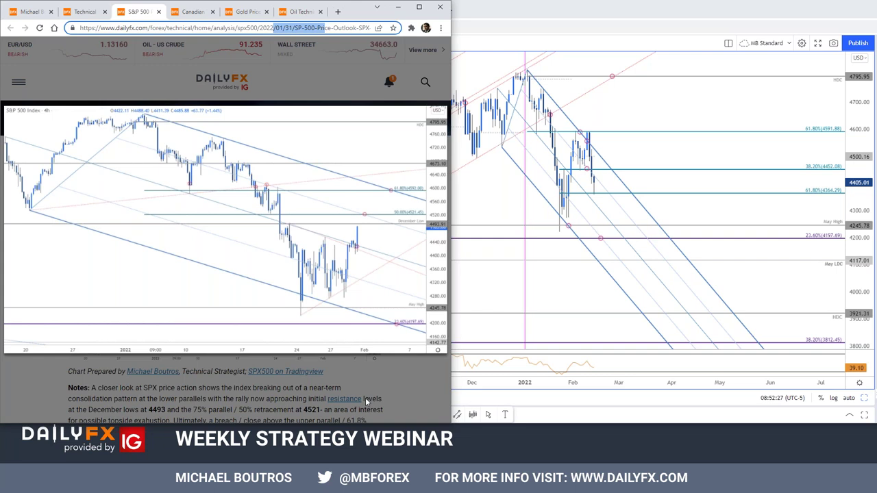
- Enlarge the S&P 500 outlook article's daily chart
left_click(414, 367)
scroll(383, 315, "up", 7)
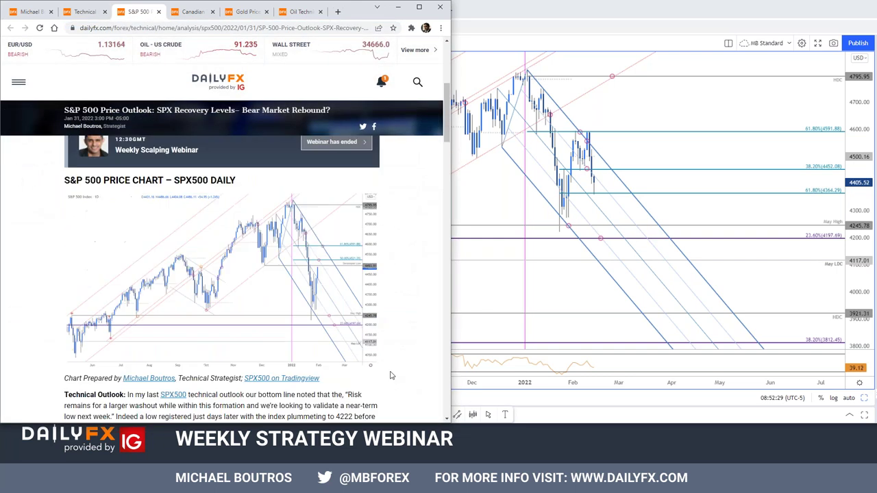
scroll(322, 302, "down", 2)
left_click(315, 294)
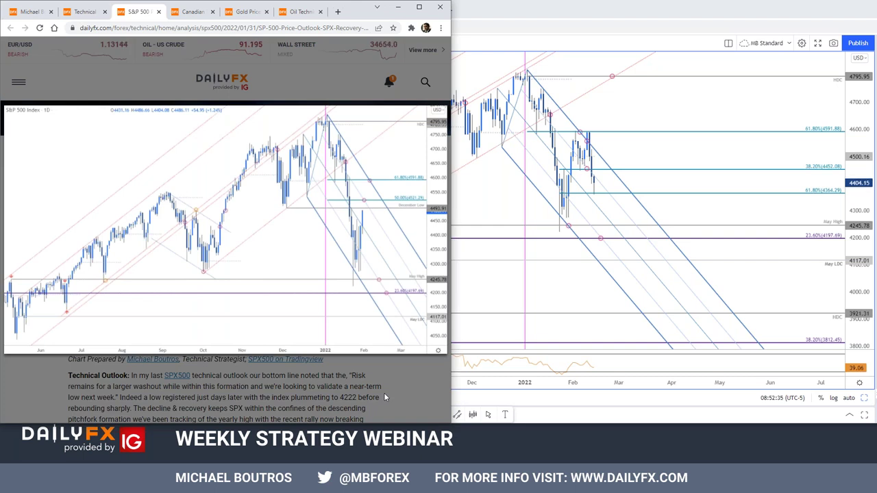
- Draw a Fibonacci retracement on the latest swing of the S&P 500 weekly chart
left_click(644, 117)
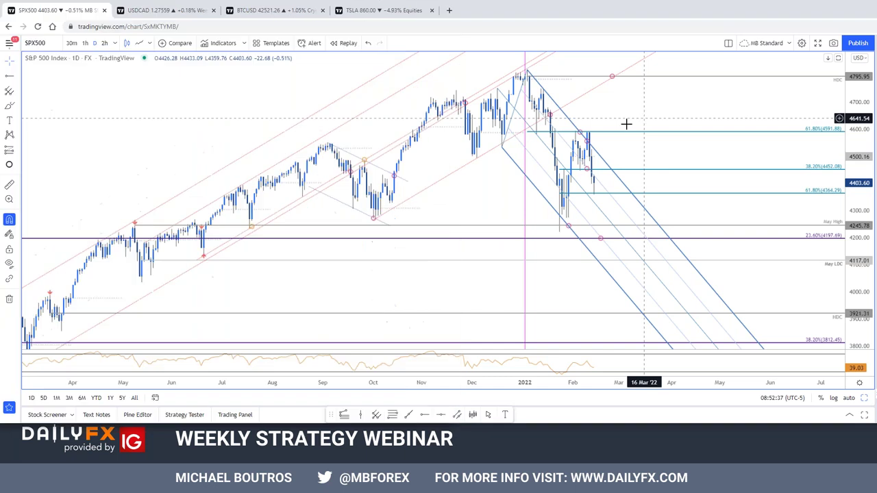
left_click(171, 11)
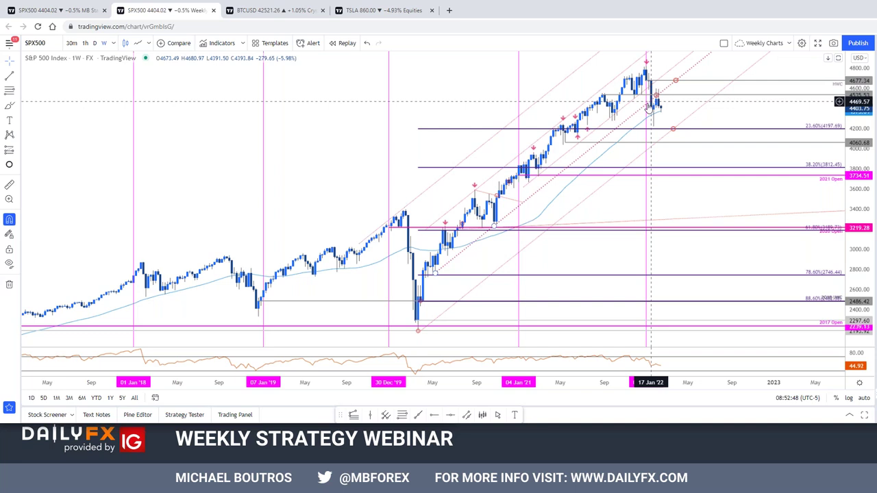
left_click(466, 249)
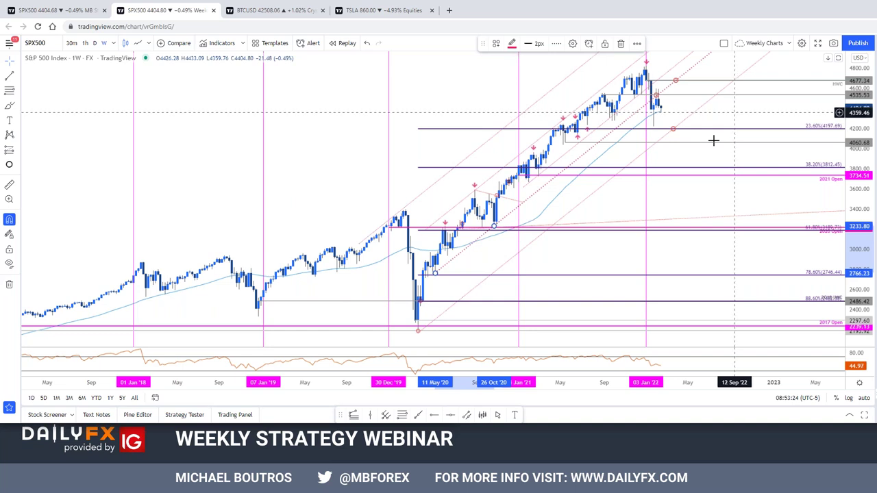
left_click(403, 416)
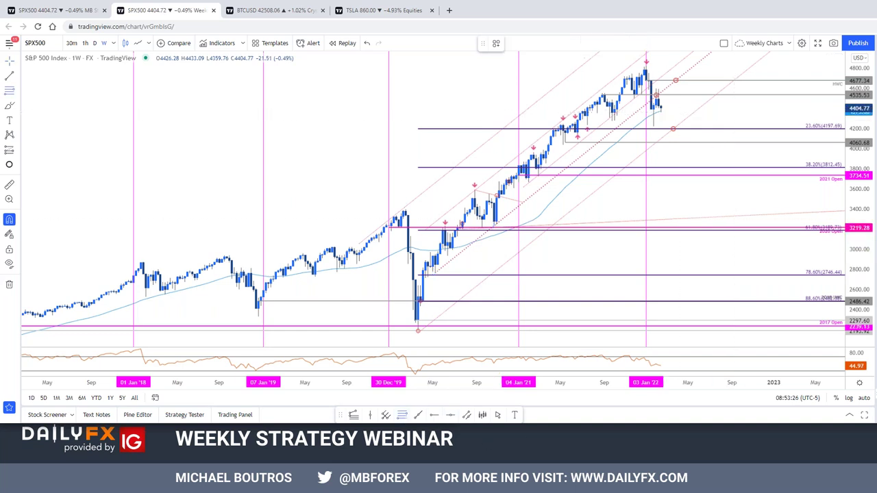
left_click(652, 127)
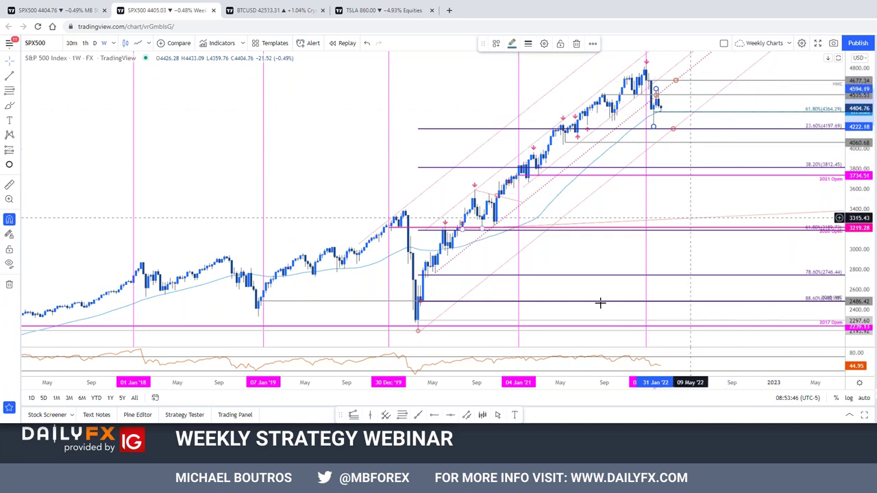
- Return to the S&P 500 daily chart and bring up the DailyFX article, highlighting its date
key("ctrl+Page_Up")
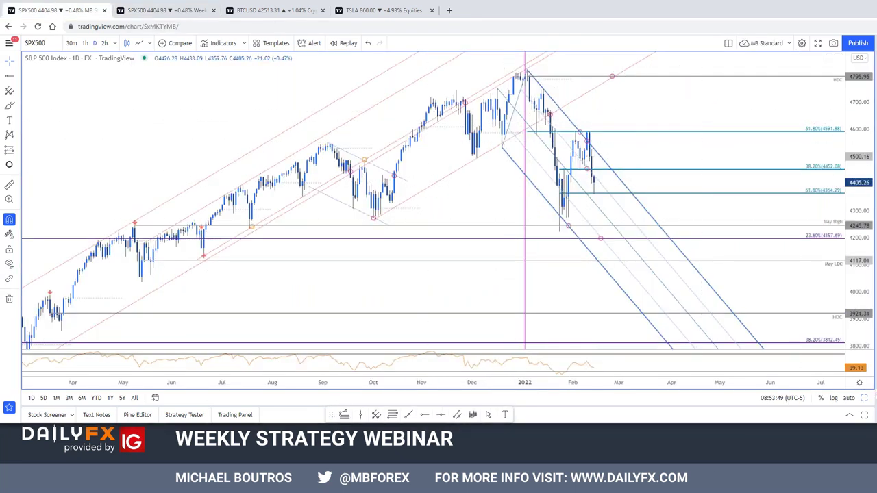
key("alt+Tab")
left_click_drag(302, 28, 259, 28)
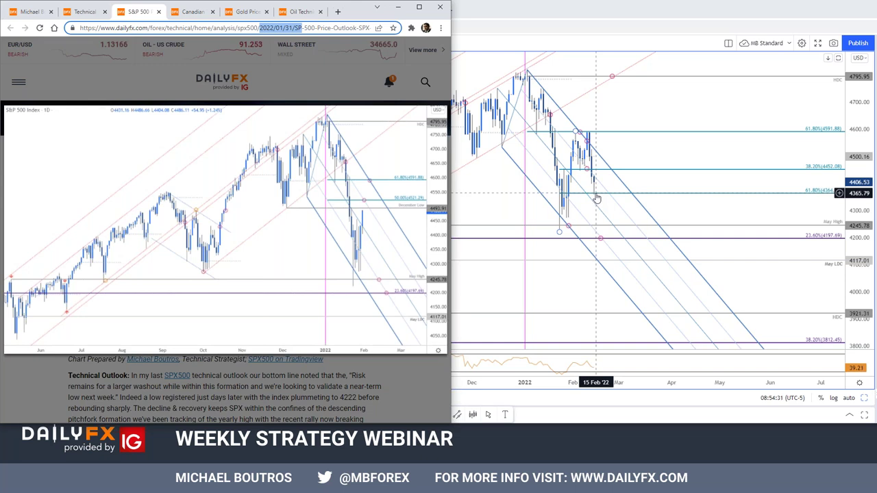
- Enlarge the DailyFX S&P 500 240-minute chart
left_click(375, 386)
scroll(374, 387, "down", 5)
scroll(375, 386, "up", 1)
left_click(340, 281)
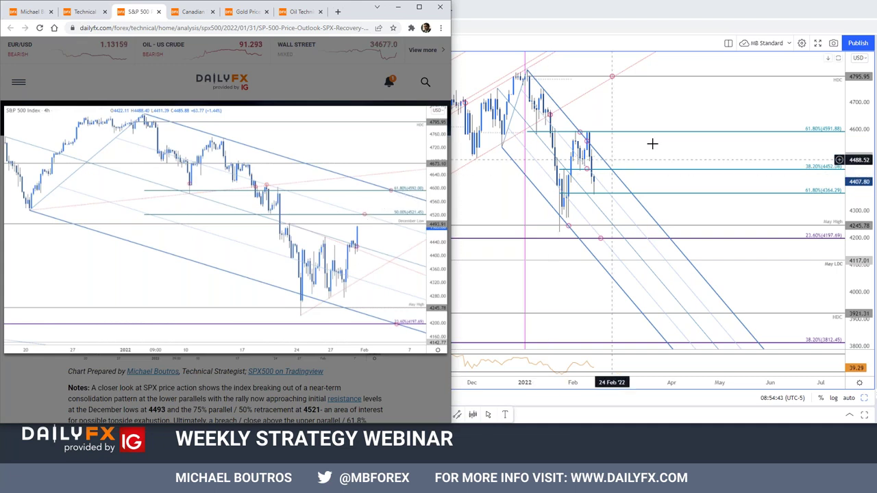
- Set the TradingView S&P 500 chart to 2h then 4h, zoom in, and return to DailyFX
left_click(668, 129)
type("2h")
key("Return")
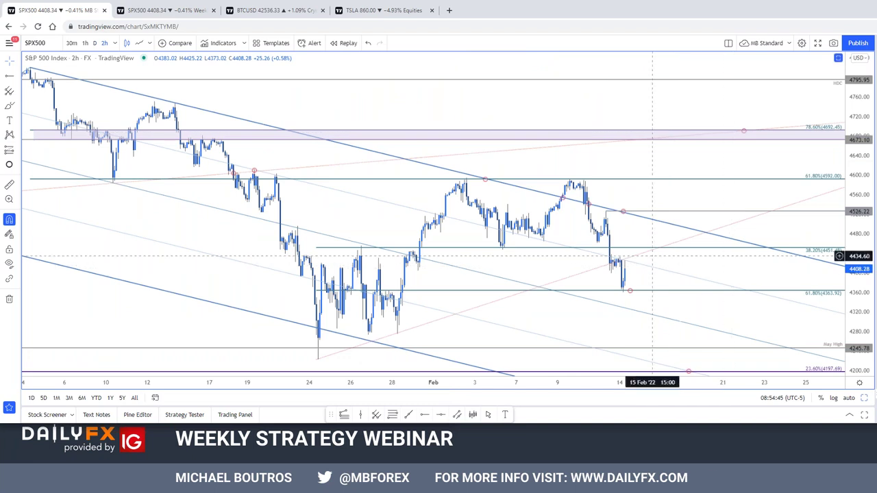
type("4h")
key("Return")
scroll(648, 276, "up", 4)
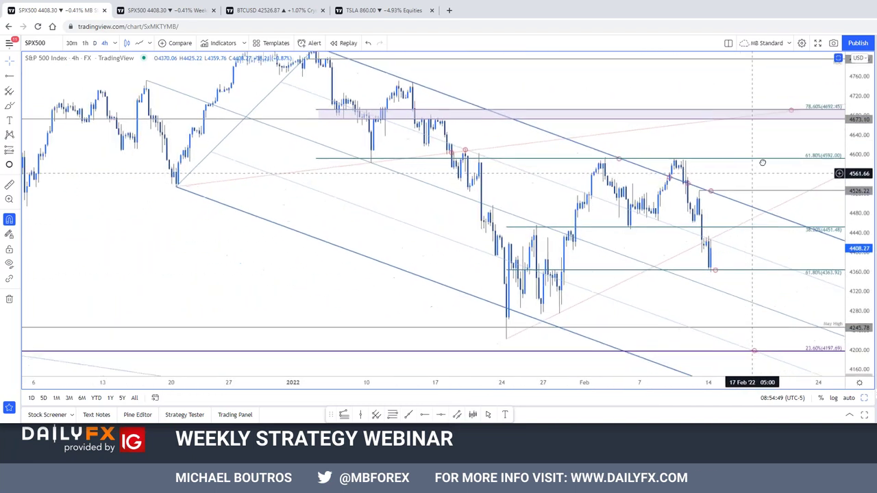
key("alt+Tab")
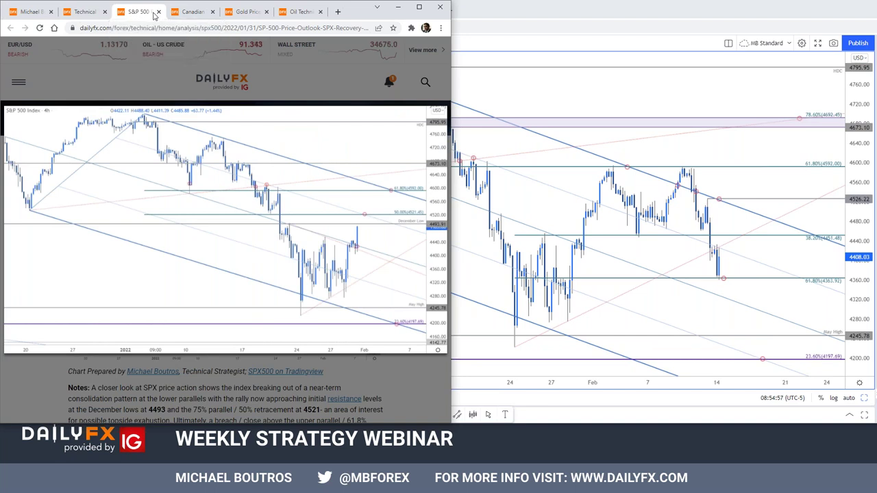
- Swap to the Technical Trade Setups article, enlarge its S&P 500 chart, and compare with TradingView
left_click(158, 12)
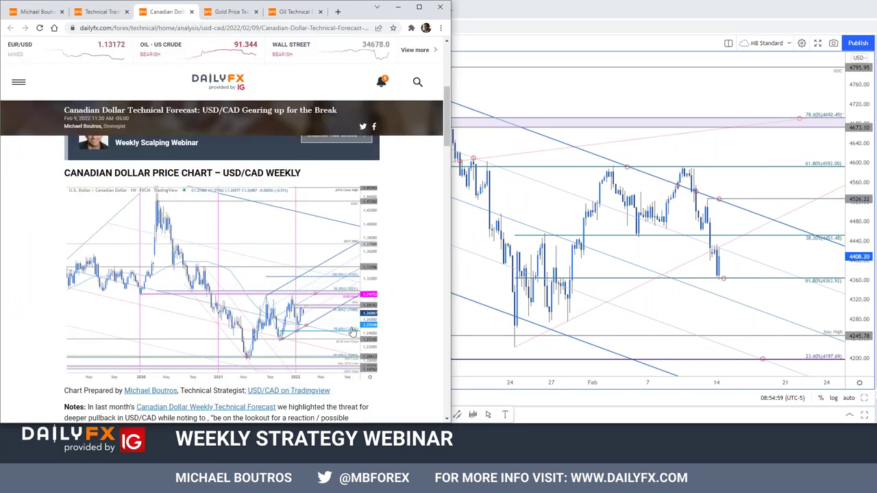
left_click(103, 12)
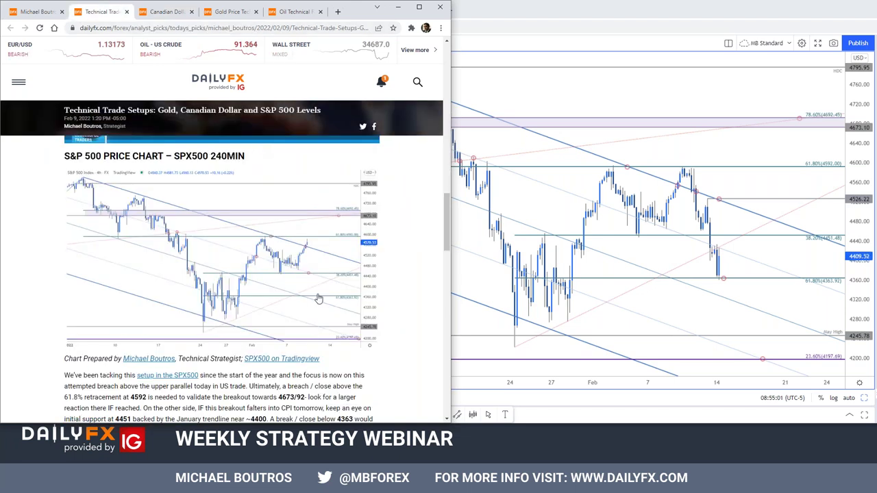
left_click(318, 300)
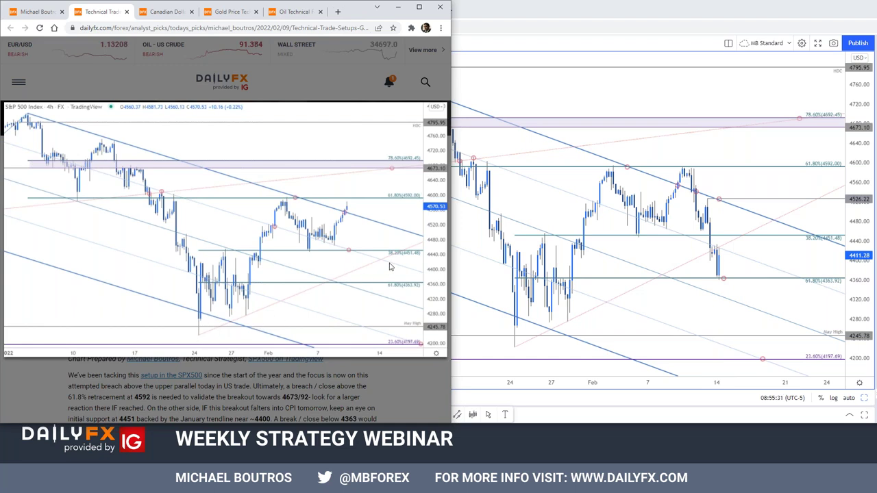
left_click(711, 255)
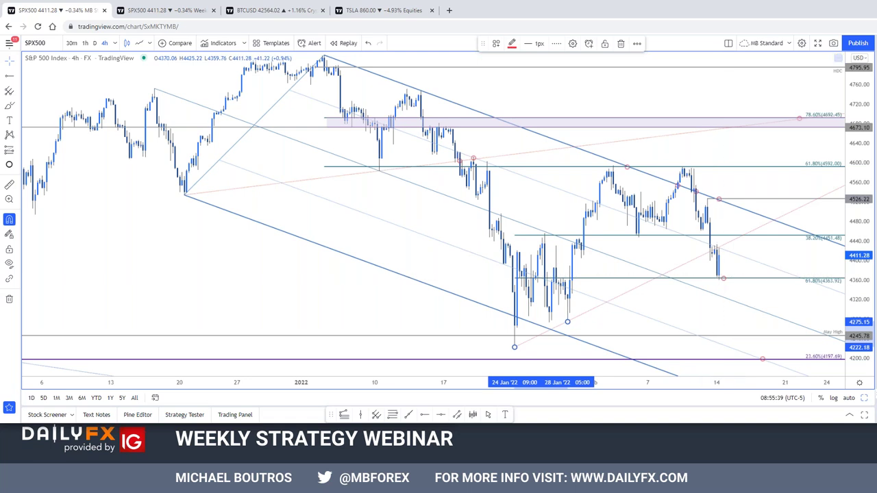
key("alt+Tab")
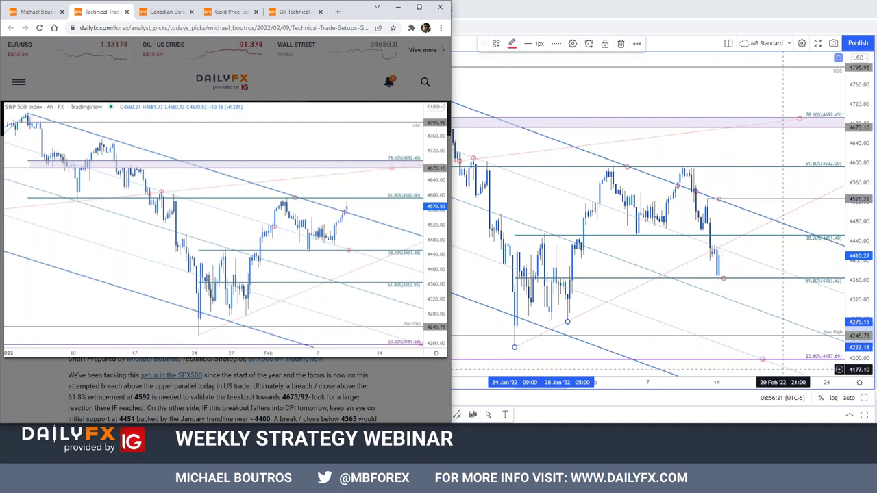
left_click(787, 306)
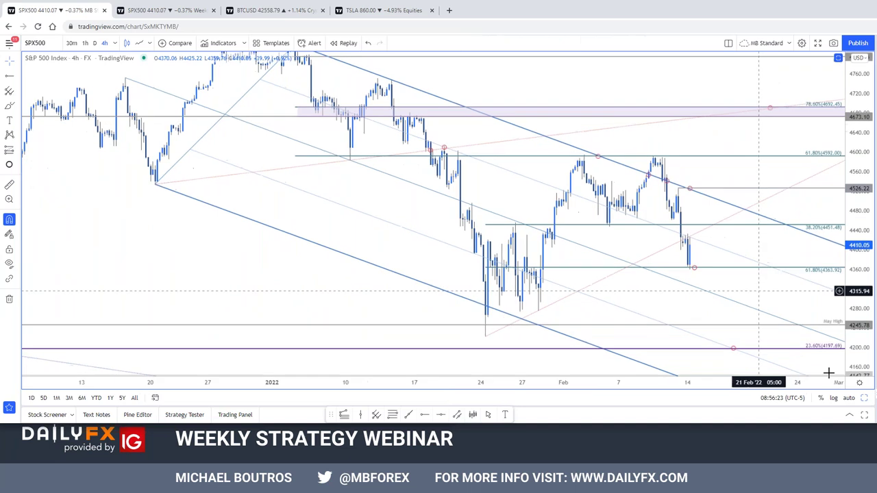
- Restore the 4-hour and daily SPX500 layout, reframe the daily chart, and switch both to US10Y
left_click(865, 399)
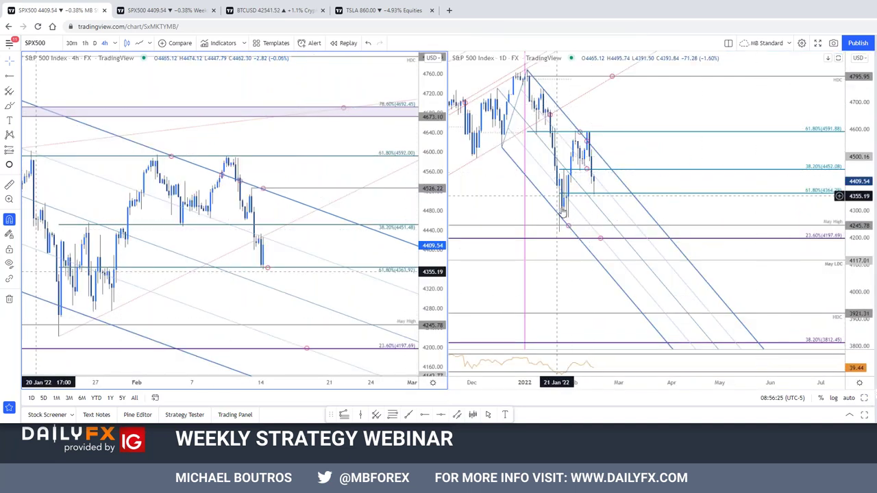
scroll(564, 285, "down", 10)
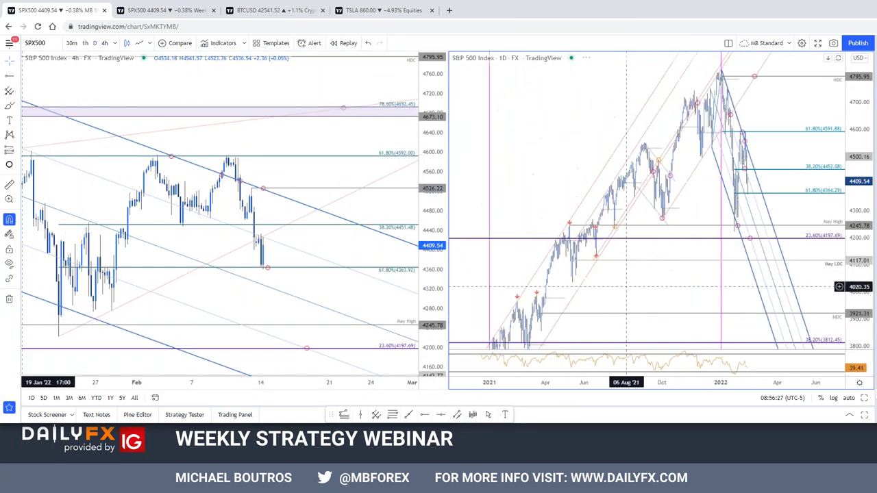
scroll(757, 278, "up", 5)
scroll(763, 265, "up", 3)
left_click_drag(568, 290, 704, 302)
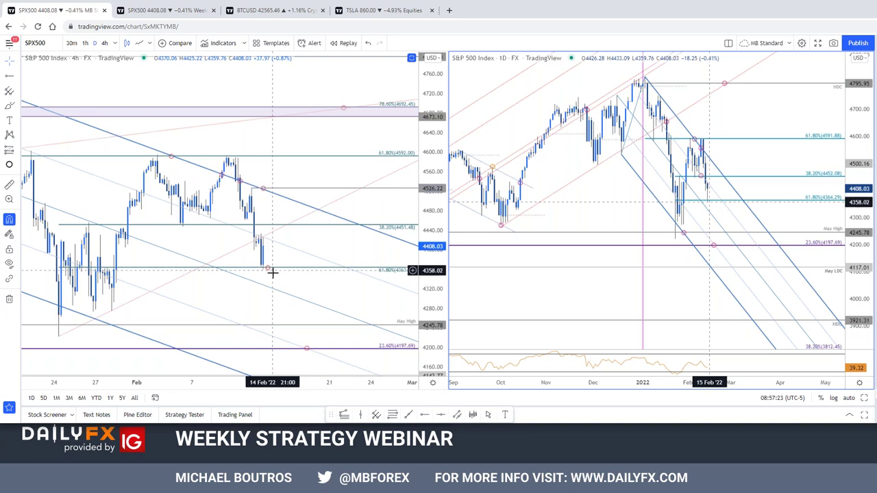
left_click(308, 348)
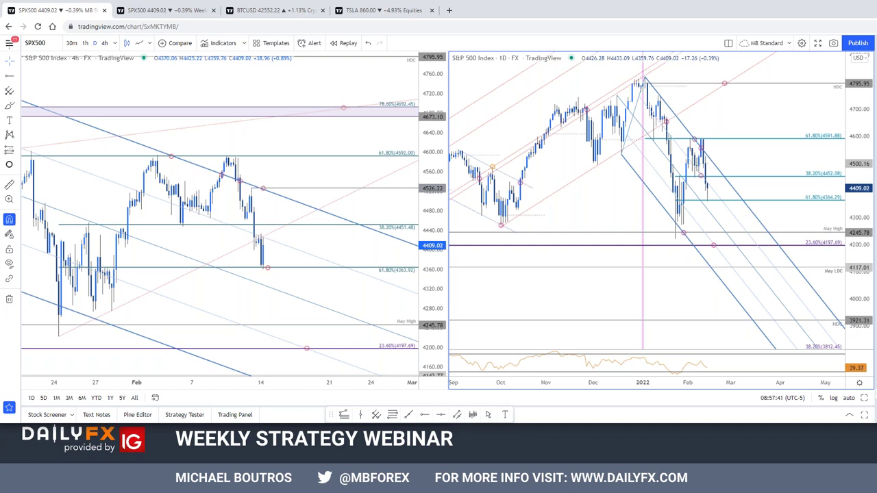
key("Down")
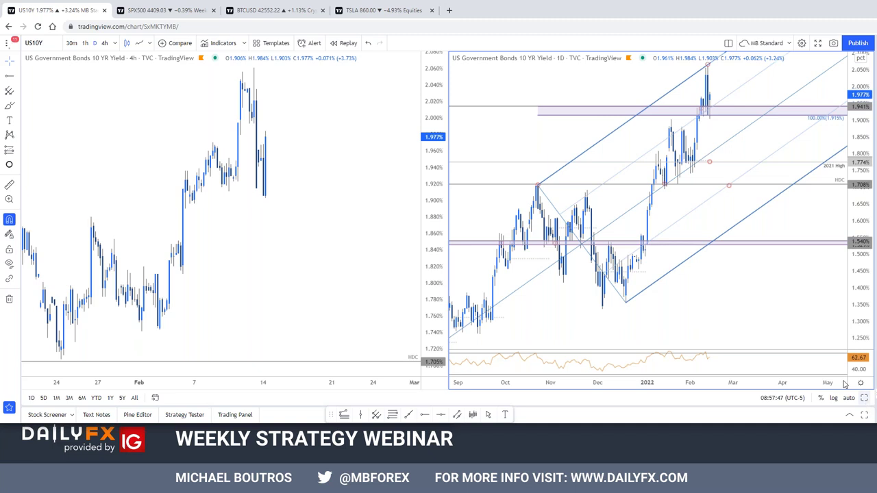
- Maximize the US10Y daily chart, then show SPX500 on the 240 (4-hour) interval beside DailyFX
key("alt+Return")
scroll(725, 319, "down", 3)
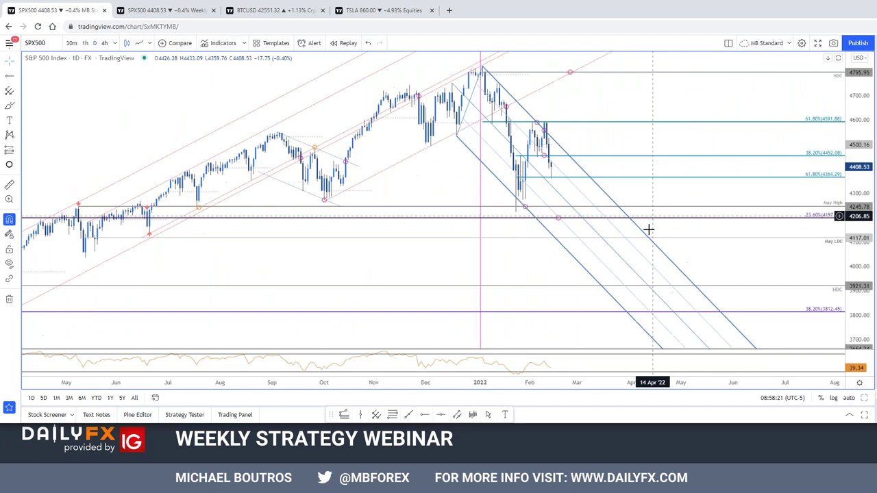
key("2")
key("4")
key("0")
key("Return")
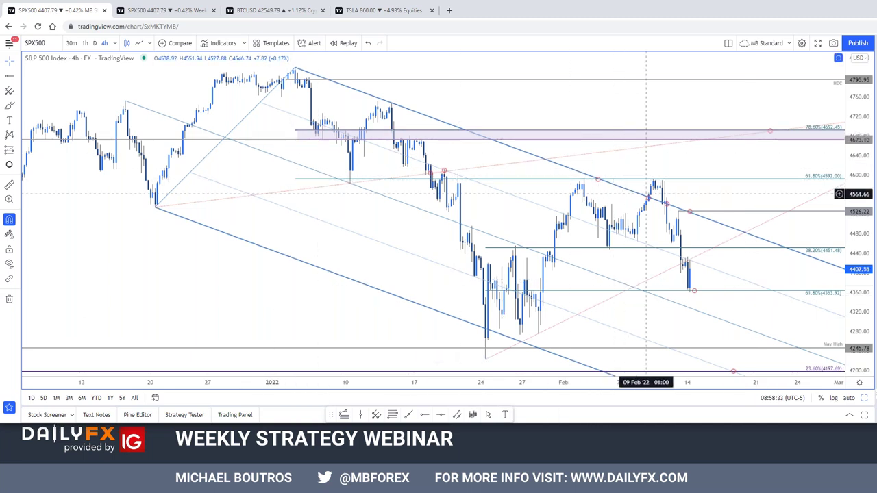
key("alt+Tab")
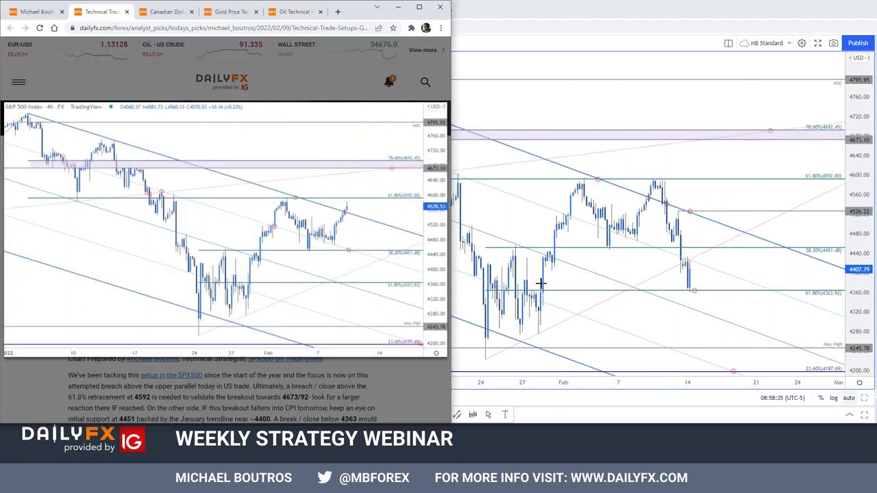
- Close the enlarged S&P 500 chart and the Technical Trade Setups and Canadian Dollar articles
left_click(299, 79)
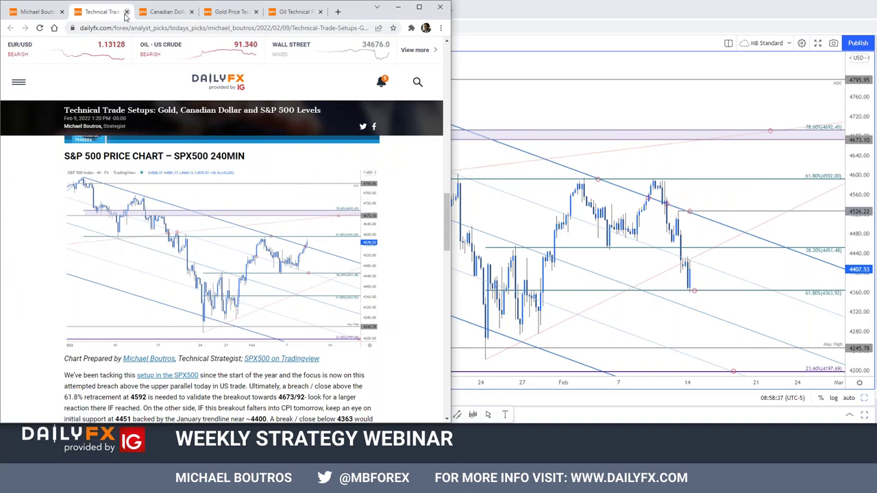
left_click(126, 11)
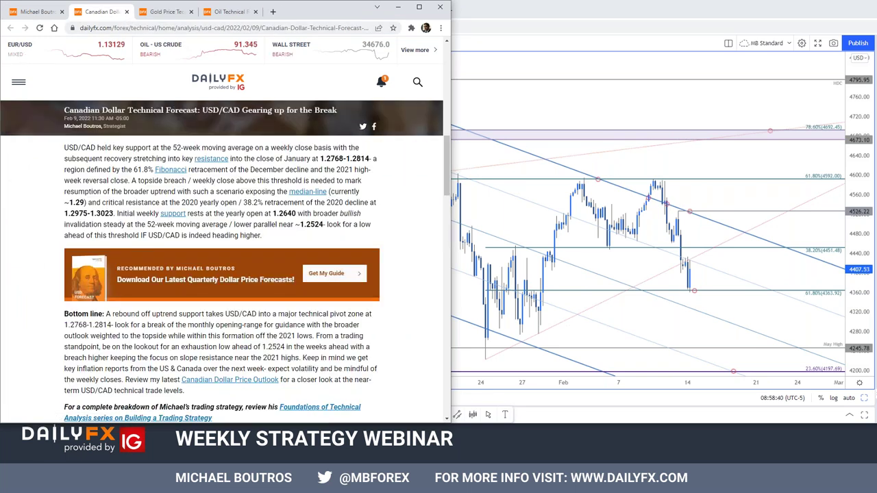
scroll(235, 251, "up", 4)
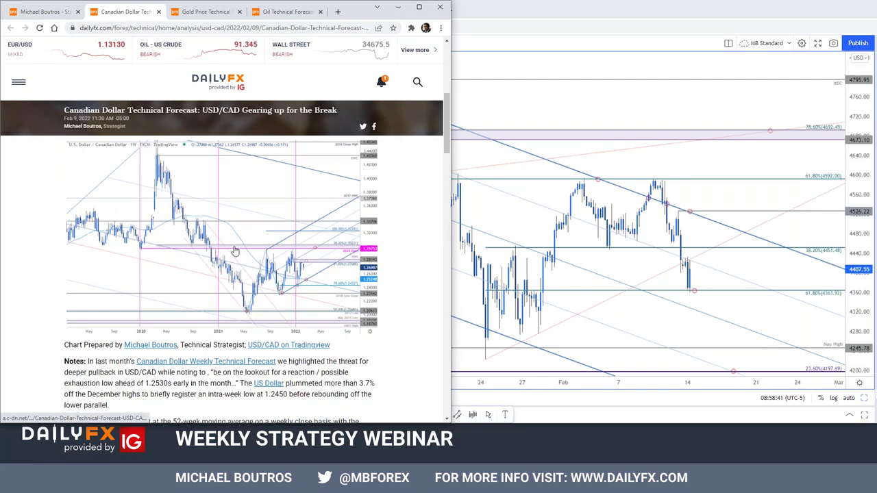
left_click(158, 11)
- Move the oil article forward, enlarge its WTI weekly chart, then show TradingView's SPX500 weekly layout
left_click_drag(264, 12, 167, 12)
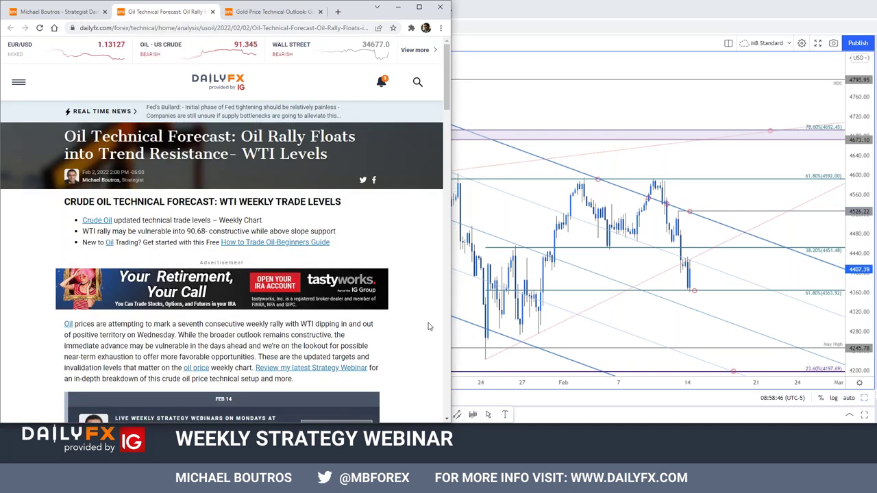
scroll(430, 323, "down", 4)
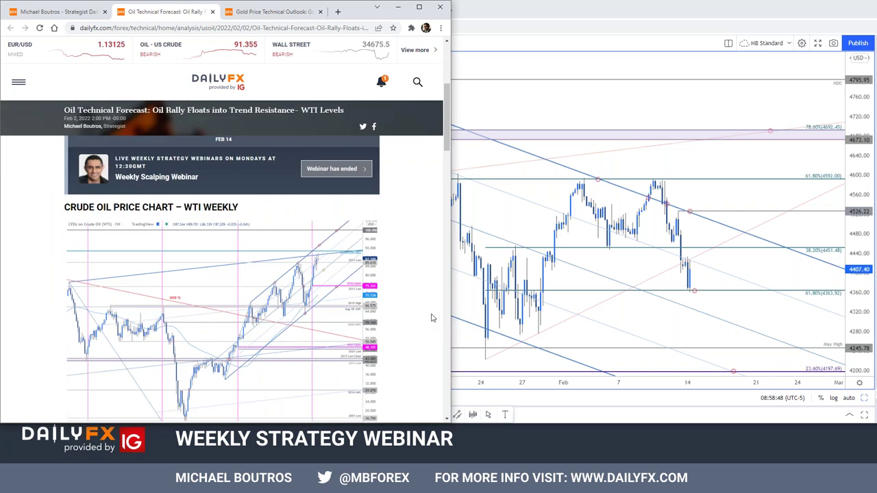
scroll(438, 327, "down", 1)
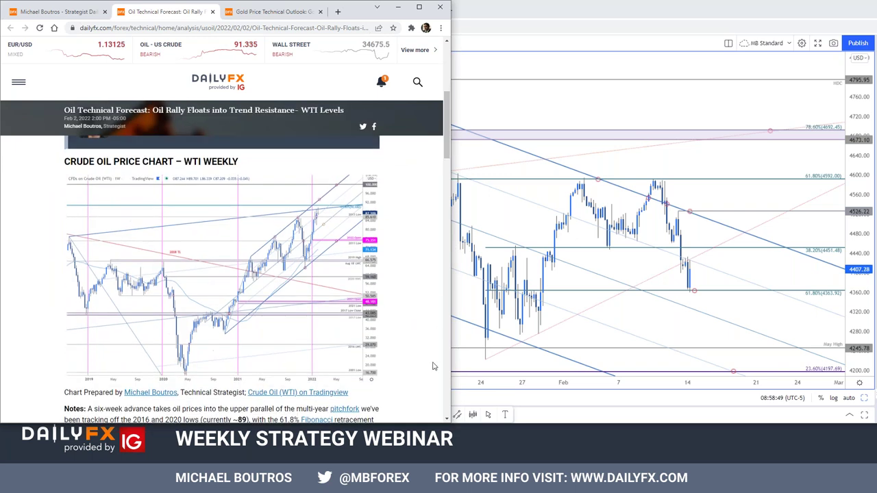
left_click(330, 251)
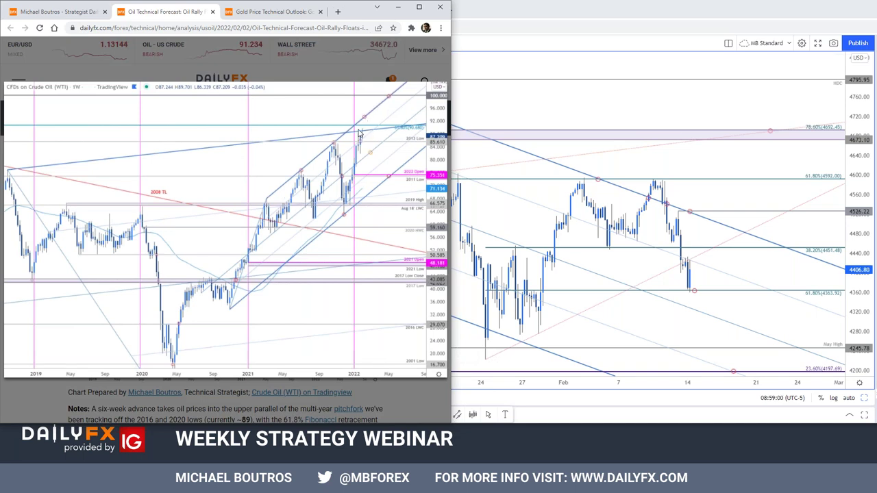
left_click(637, 102)
left_click(177, 11)
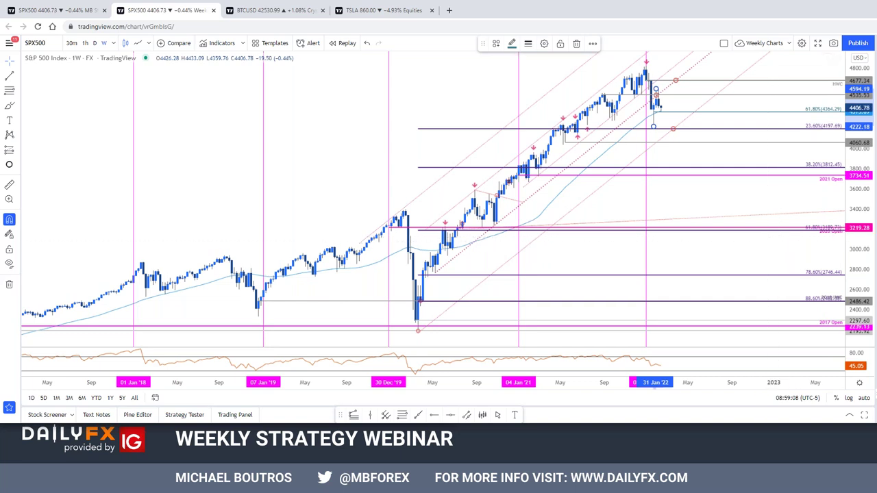
- Switch the weekly chart to USOIL, pan it, and set it beside DailyFX's WTI weekly chart
key("Down")
left_click_drag(751, 130, 649, 167)
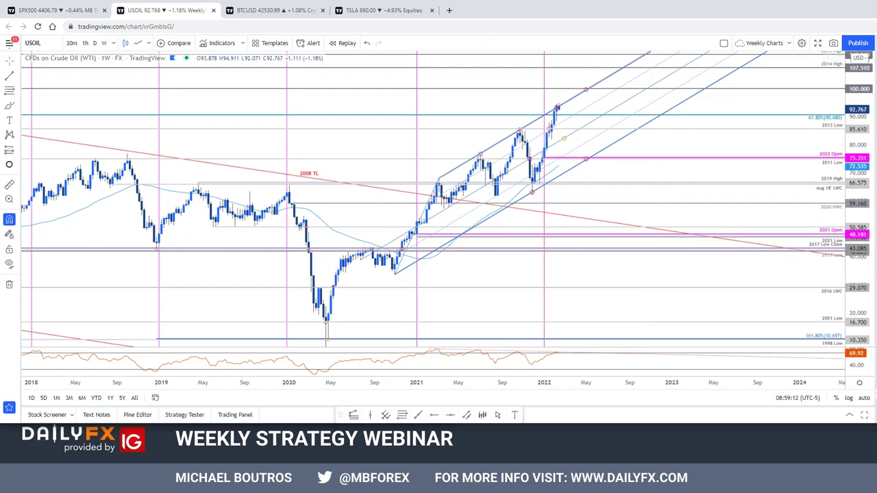
key("alt+Tab")
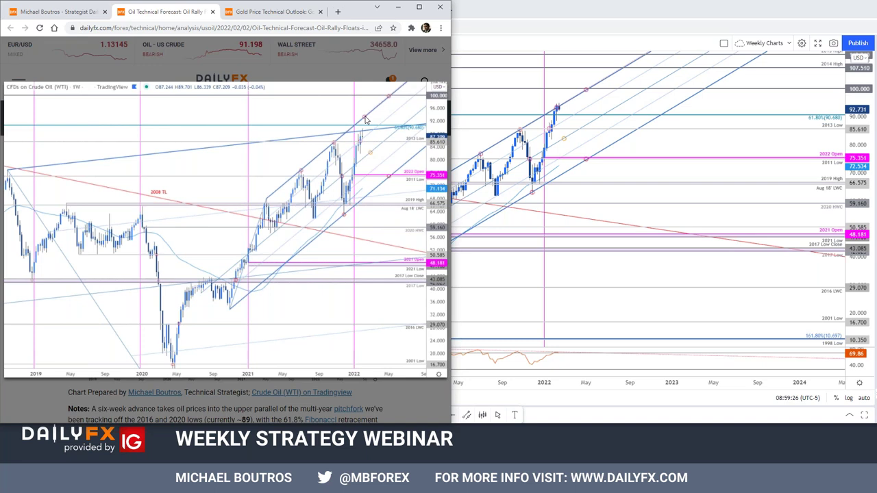
scroll(579, 108, "down", 1)
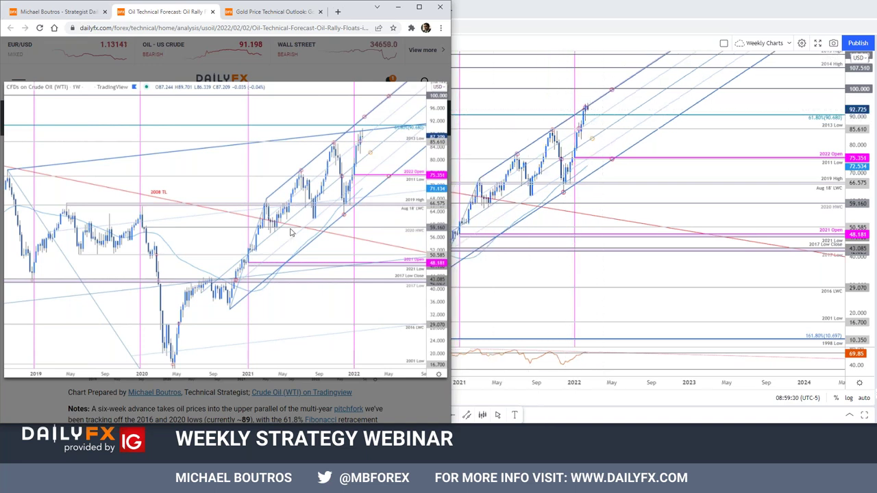
left_click_drag(231, 28, 264, 29)
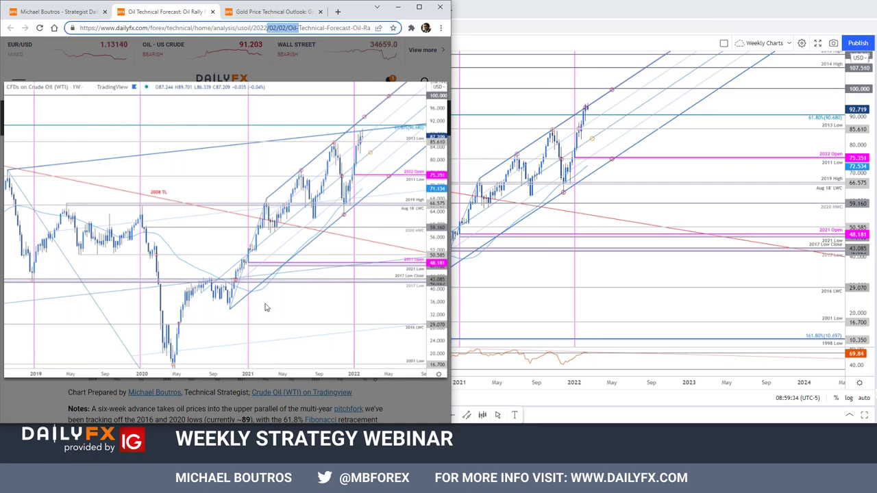
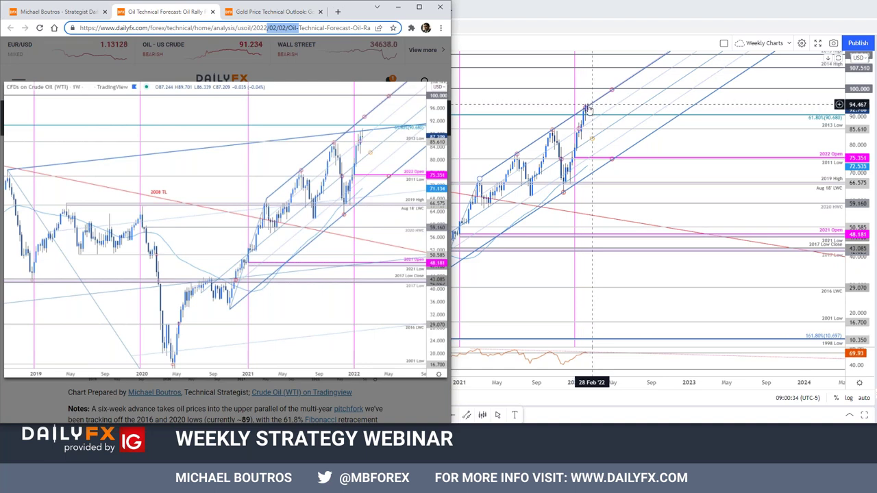
- Resize the RSI pane on the weekly crude oil chart, then switch to the 4-hour USOIL chart
left_click(588, 110)
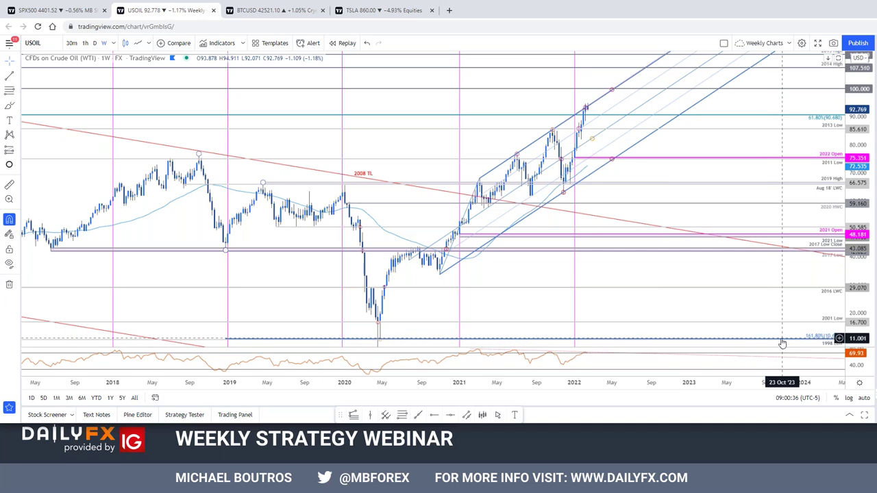
left_click_drag(820, 347, 813, 298)
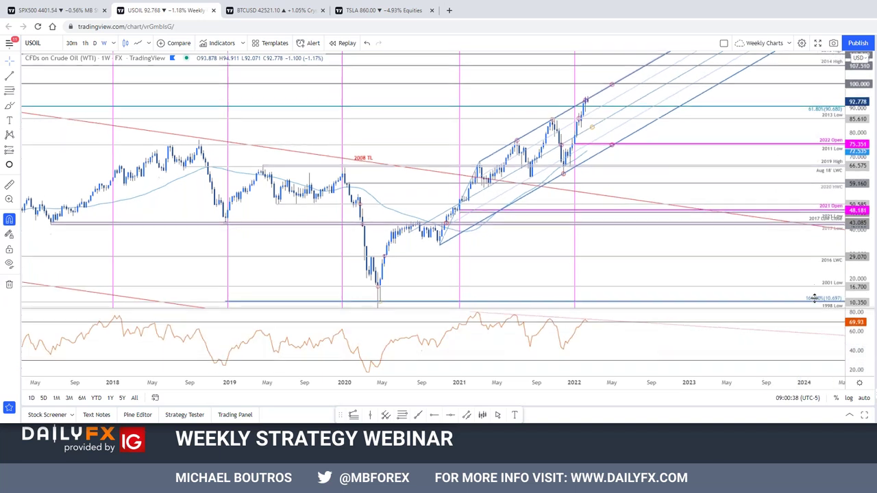
scroll(624, 346, "right", 2)
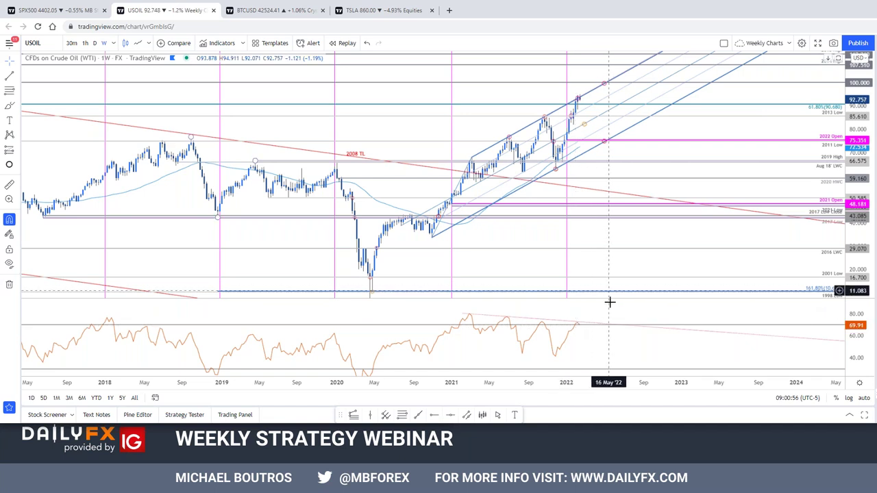
left_click_drag(611, 307, 606, 341)
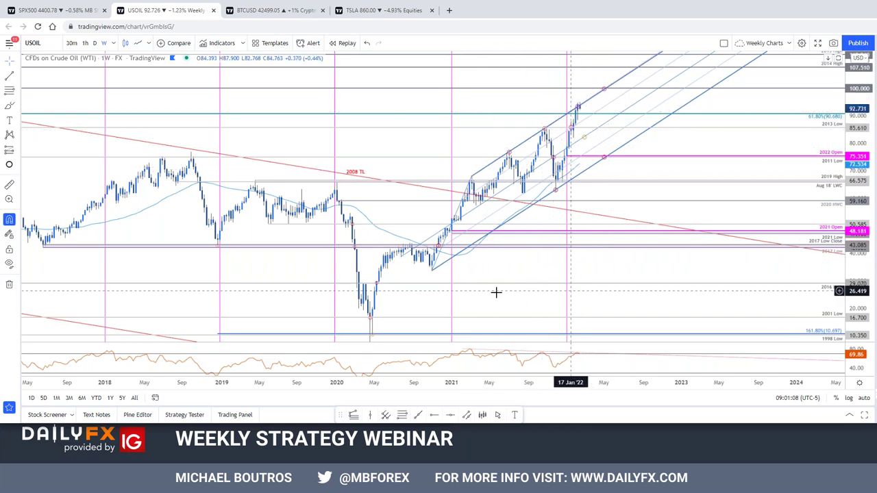
left_click(60, 10)
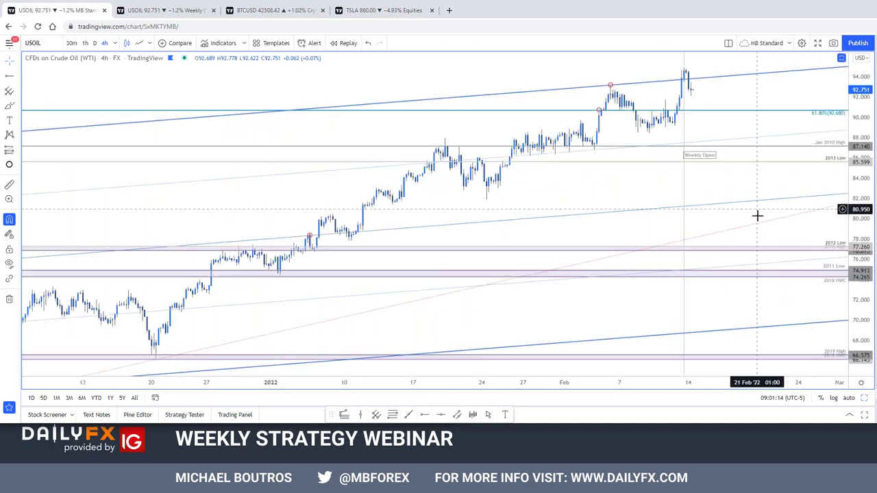
- Switch the crude oil chart to the daily (1D) interval and widen the price scale
key("d")
key("Return")
left_click_drag(593, 87, 675, 94)
left_click_drag(862, 279, 861, 309)
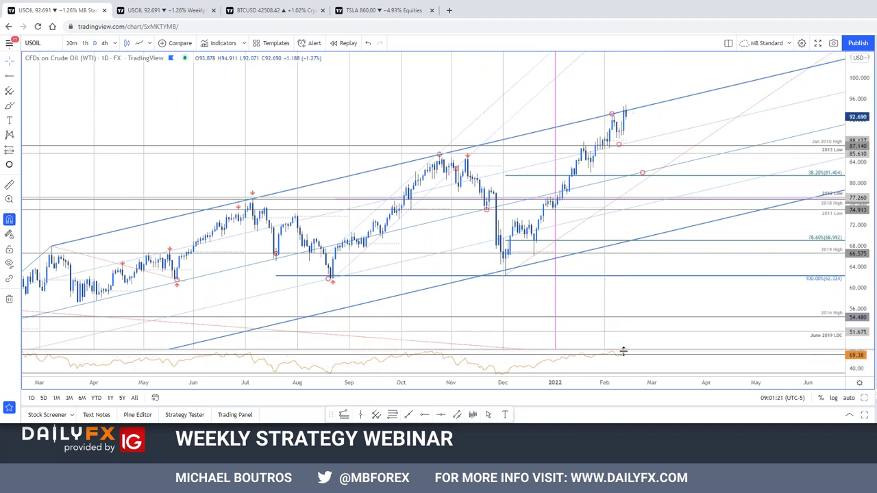
left_click_drag(646, 348, 645, 336)
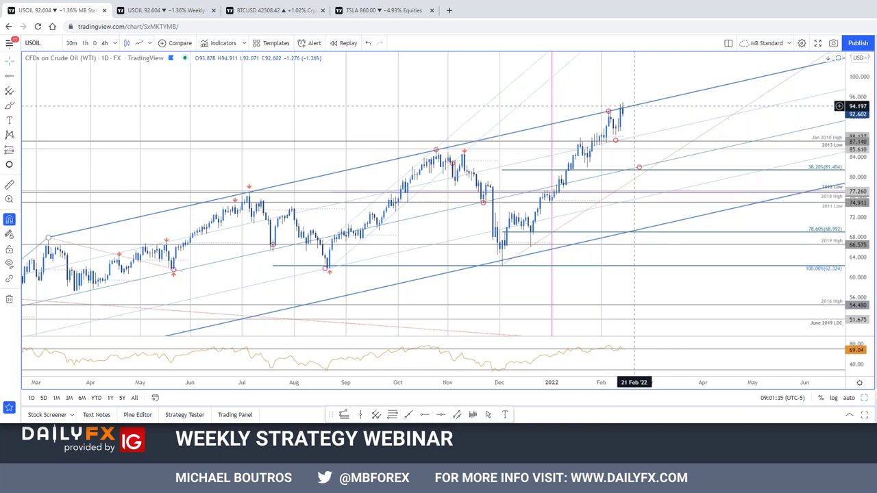
- Pan and zoom the daily chart to frame the 2020–2022 rally and its trend channel
scroll(738, 263, "down", 2)
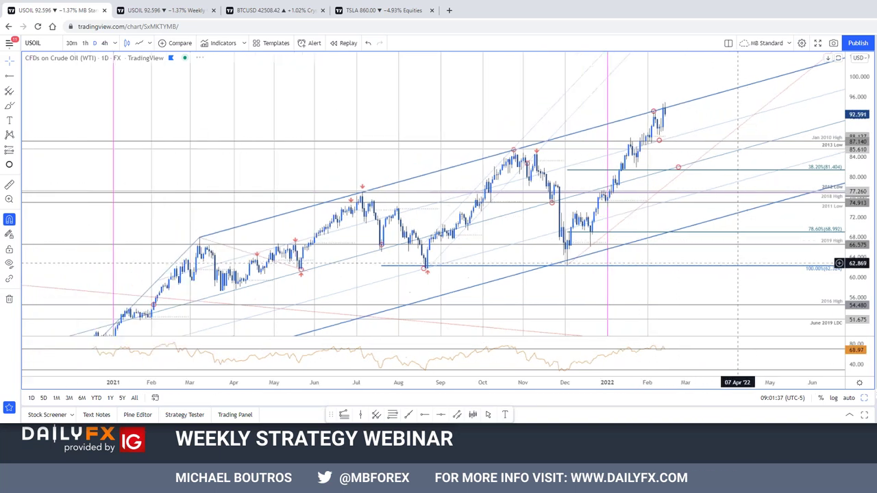
left_click_drag(711, 290, 730, 259)
left_click_drag(861, 257, 860, 277)
scroll(431, 327, "down", 2)
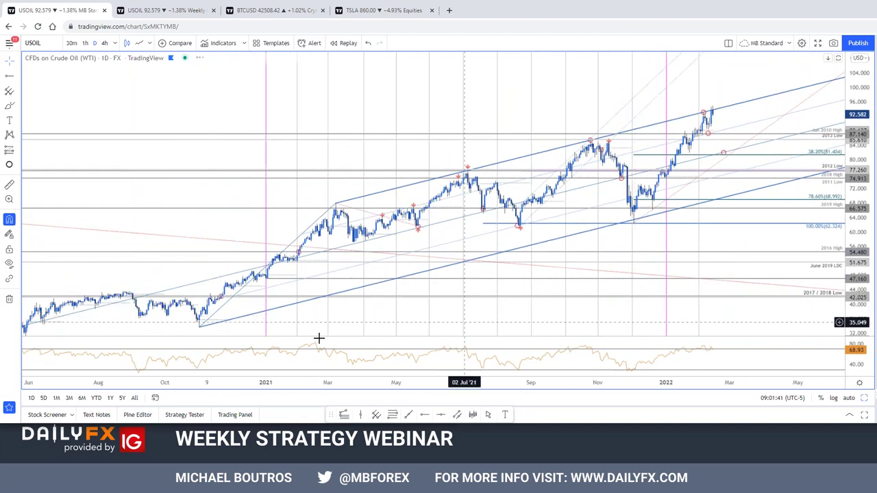
scroll(117, 309, "down", 1)
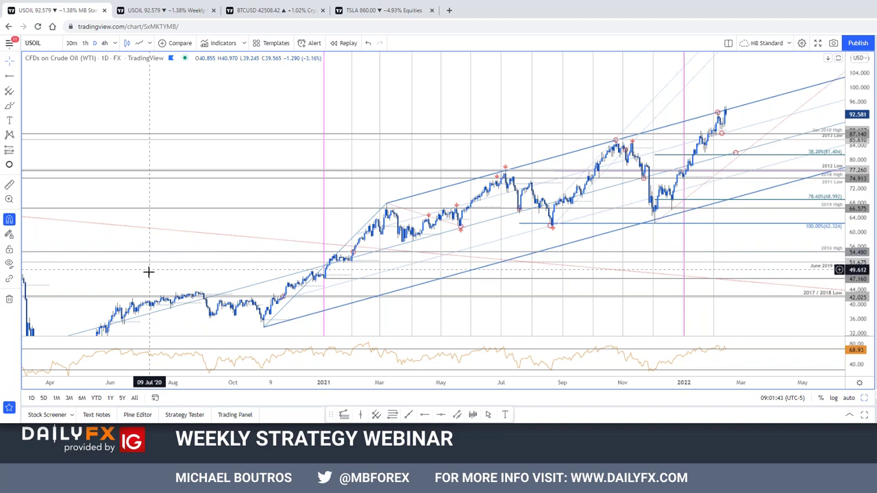
left_click_drag(128, 263, 88, 244)
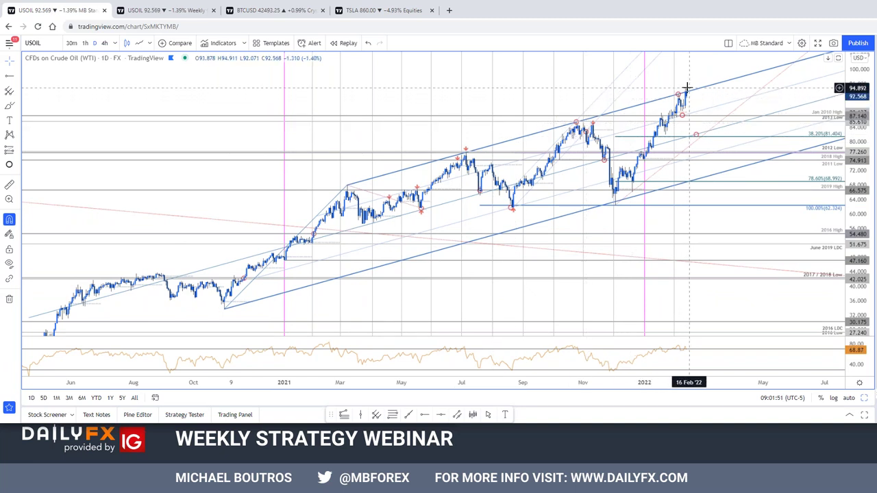
left_click_drag(714, 113, 724, 131)
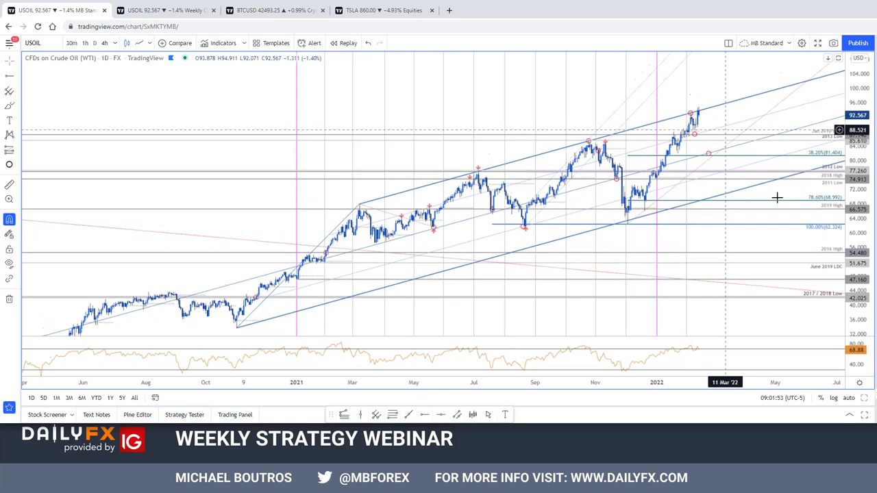
scroll(787, 215, "up", 4)
left_click_drag(787, 215, 783, 251)
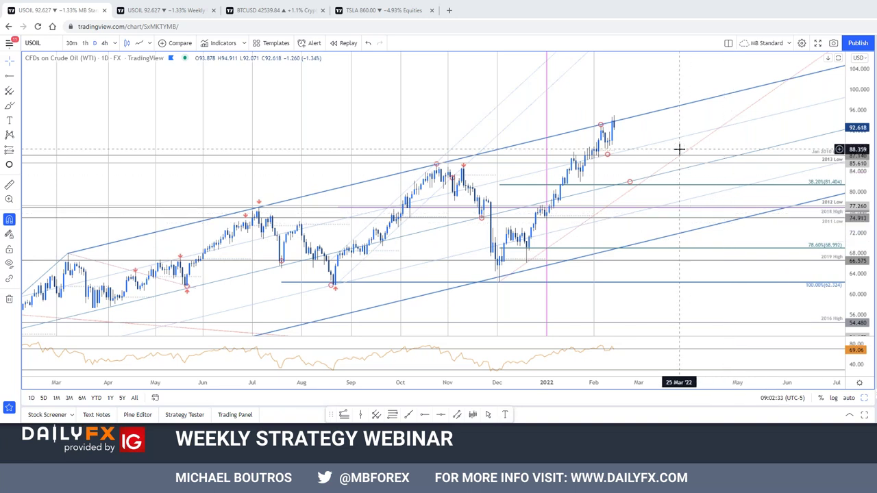
- Drag the annotation beside the latest daily candles back toward early February
left_click(614, 156)
left_click_drag(614, 157, 596, 163)
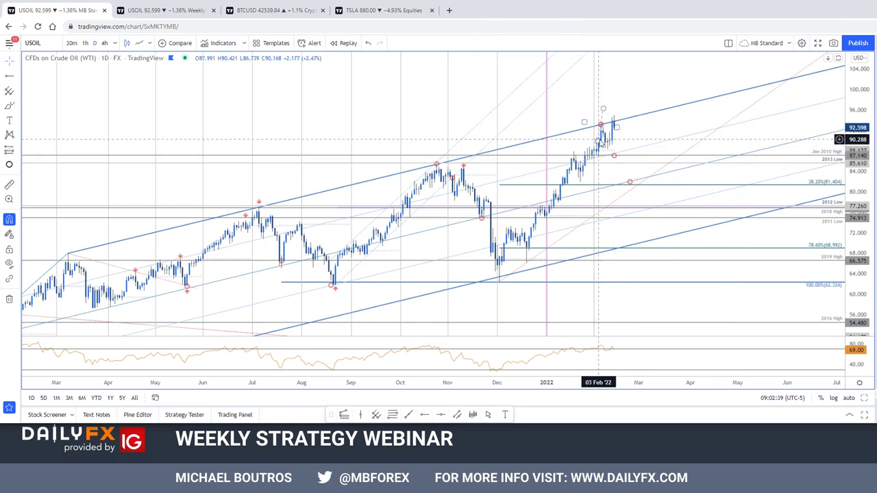
scroll(579, 218, "down", 10)
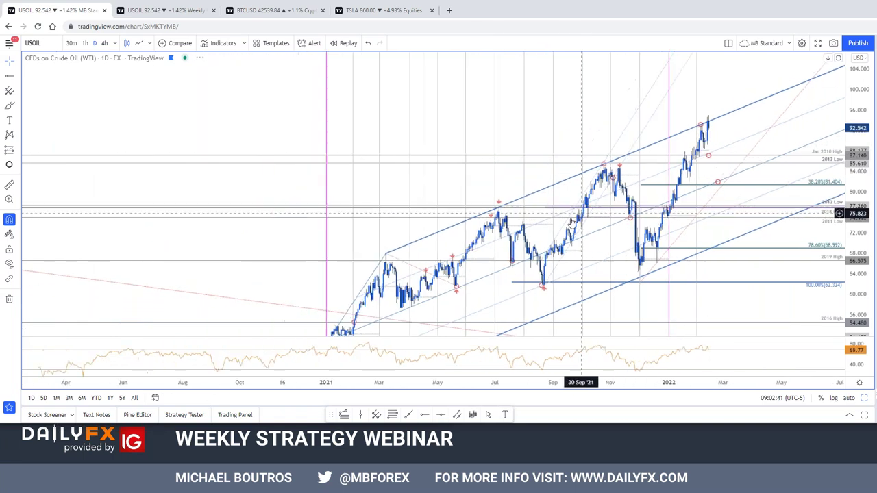
scroll(185, 162, "down", 4)
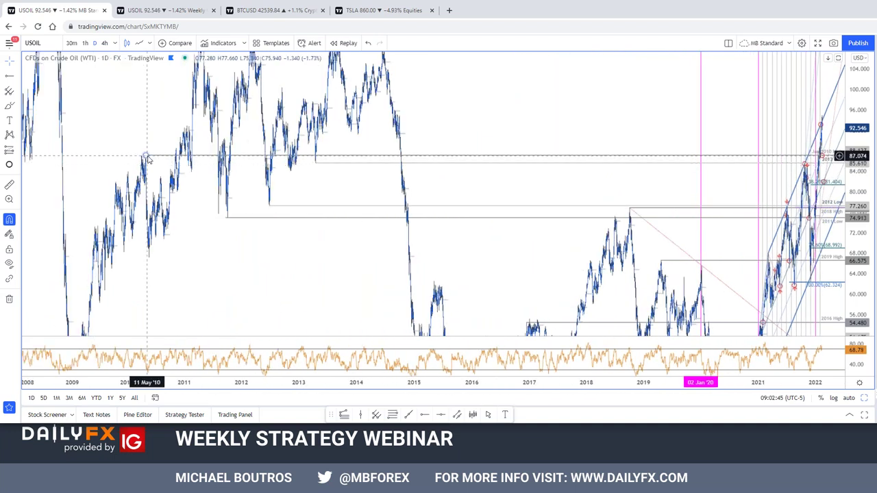
scroll(679, 201, "up", 4)
scroll(719, 202, "up", 5)
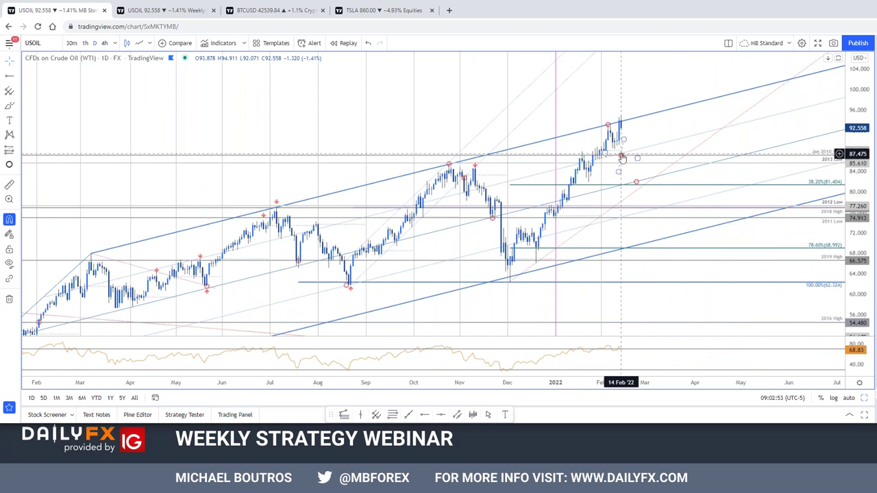
- Stretch the price range to fit the whole rally, then go to the weekly USOIL chart
scroll(775, 213, "down", 3)
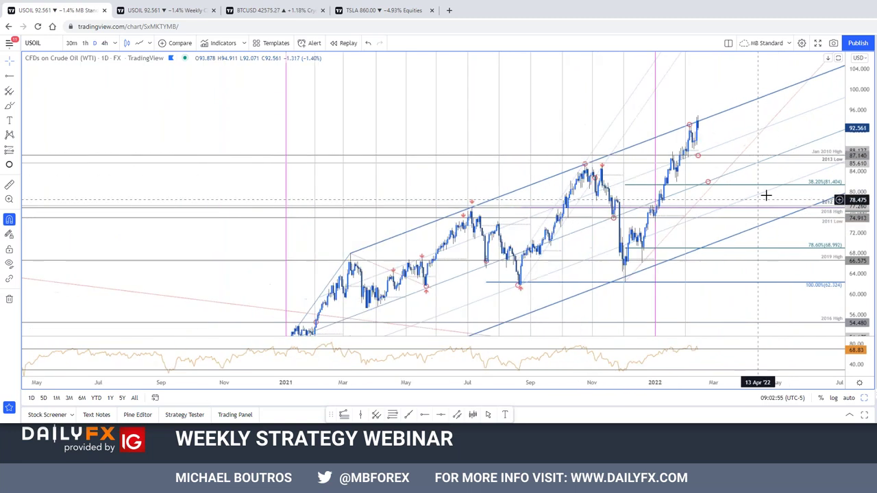
left_click_drag(862, 114, 847, 143)
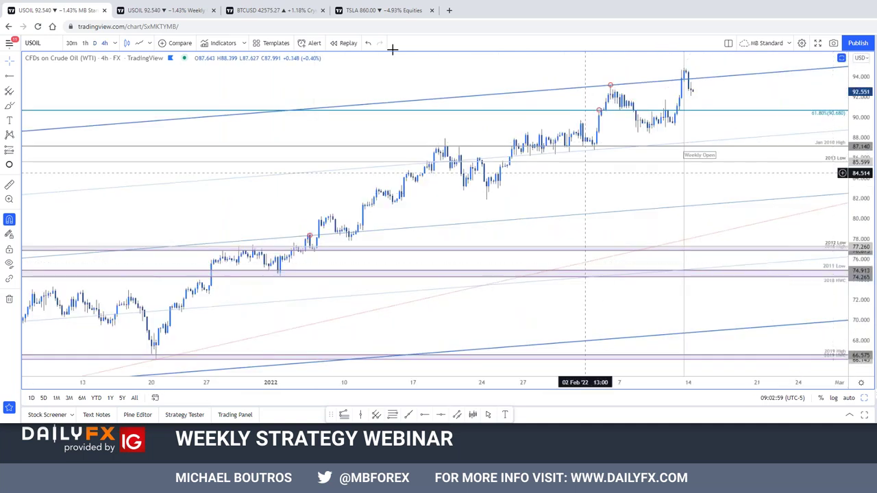
left_click(164, 9)
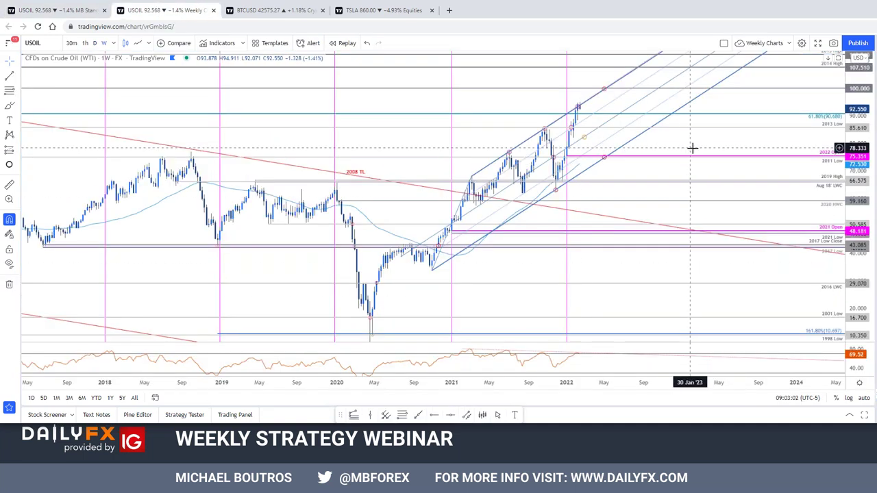
- Recentre the weekly USOIL chart with history back to 2017, then bring the DailyFX article forward
left_click_drag(700, 160, 722, 182)
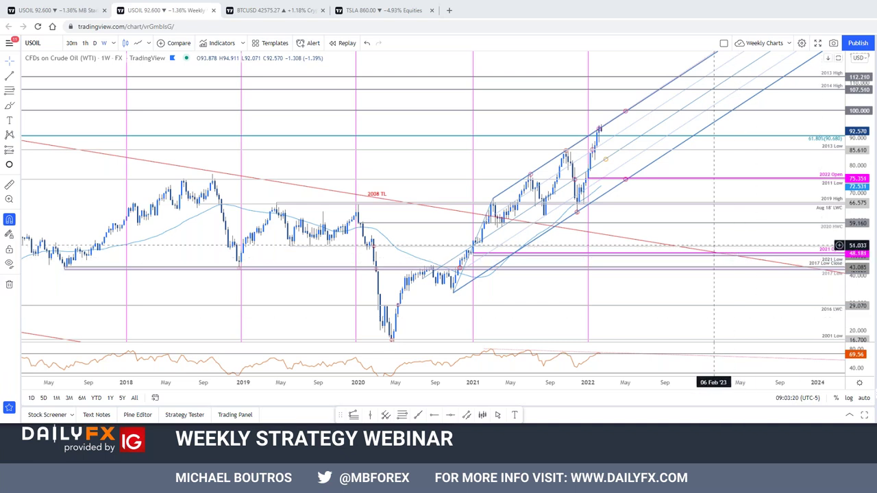
scroll(719, 264, "up", 1)
scroll(617, 271, "down", 2)
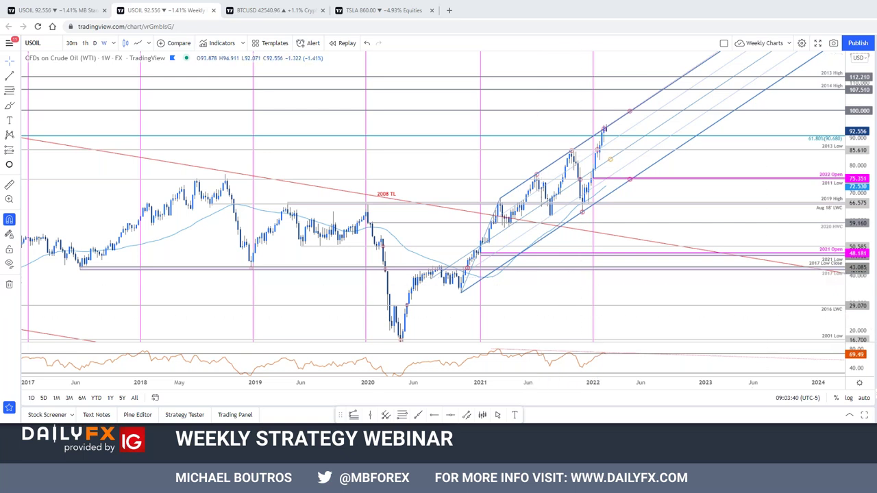
key("alt+Tab")
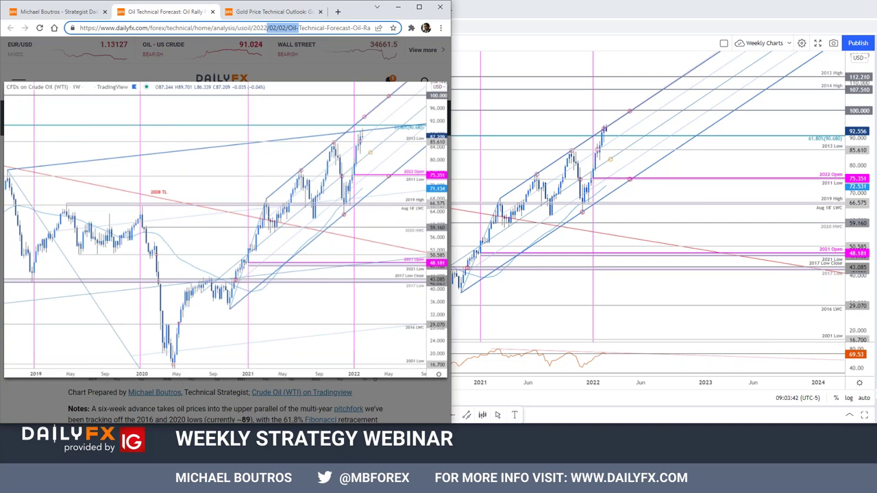
- Close the enlarged oil chart and open the author's Twitter profile from the article's follow link
left_click(393, 391)
scroll(375, 361, "down", 5)
scroll(376, 361, "down", 6)
scroll(376, 361, "up", 1)
scroll(375, 362, "down", 1)
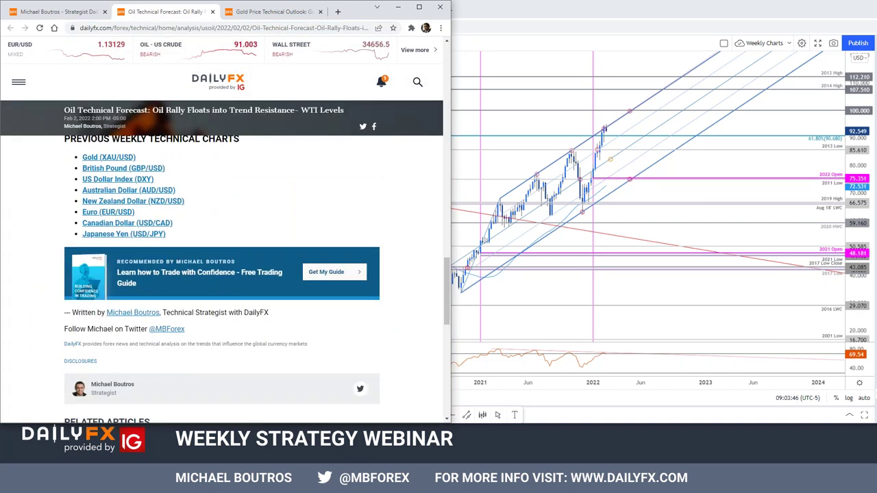
left_click(167, 333)
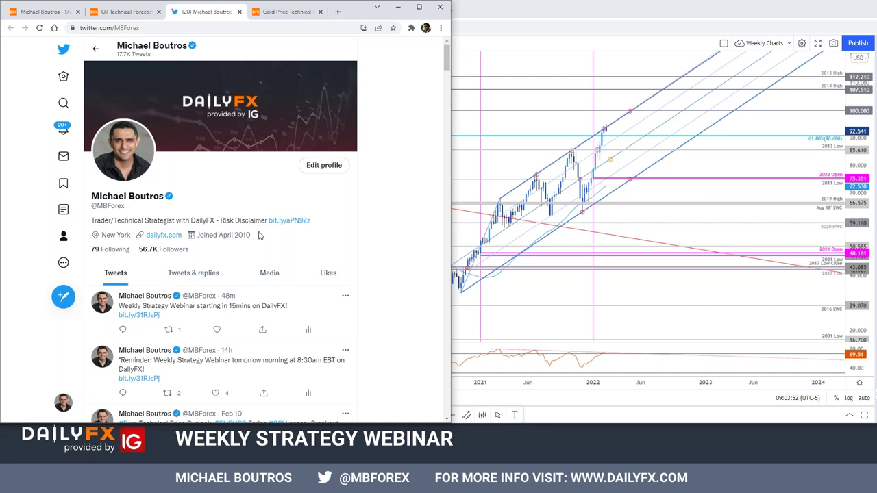
- Scroll through the strategist's recent webinar tweets, then close the Twitter tab to return to DailyFX
scroll(266, 249, "down", 3)
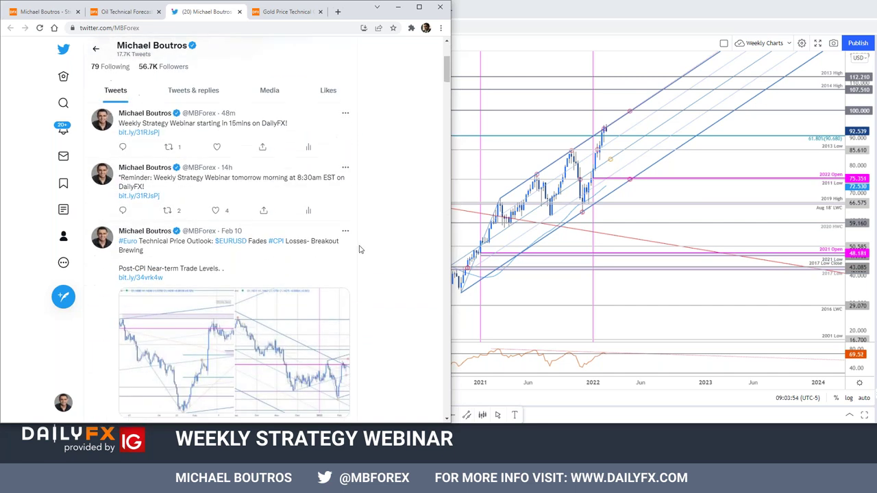
scroll(329, 297, "down", 5)
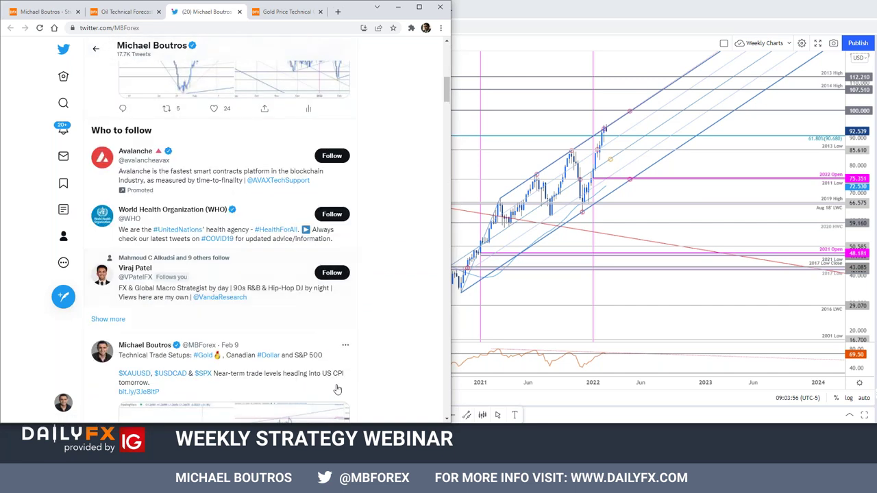
scroll(295, 343, "down", 2)
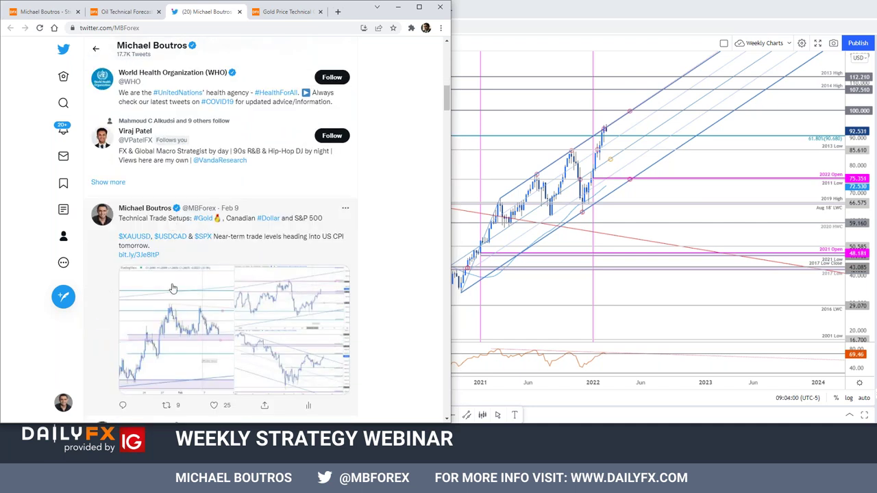
scroll(305, 286, "down", 1)
scroll(305, 286, "down", 10)
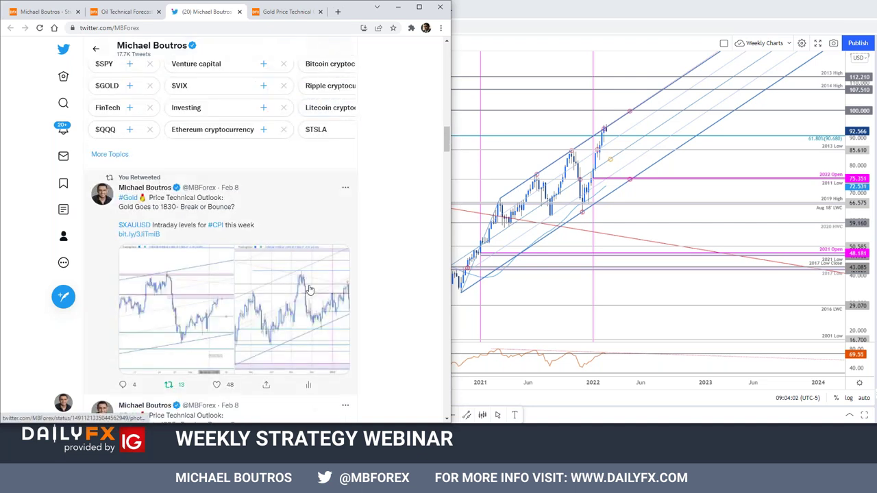
scroll(311, 291, "down", 5)
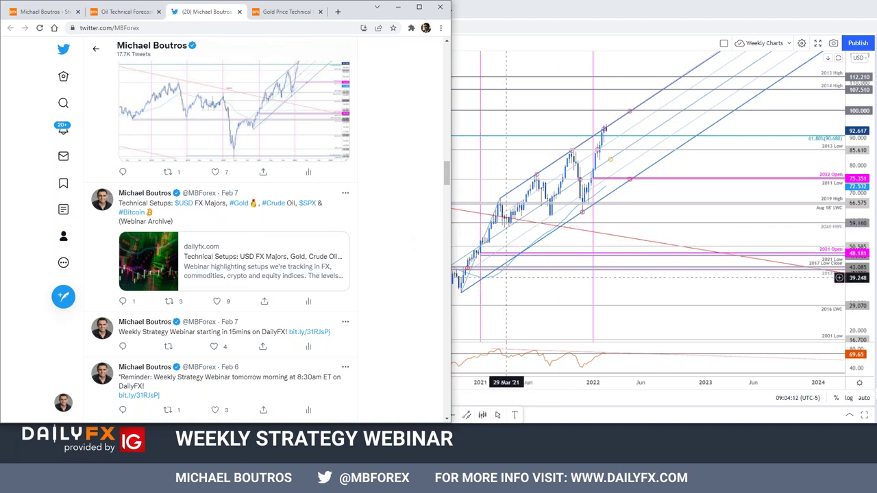
scroll(328, 331, "up", 10)
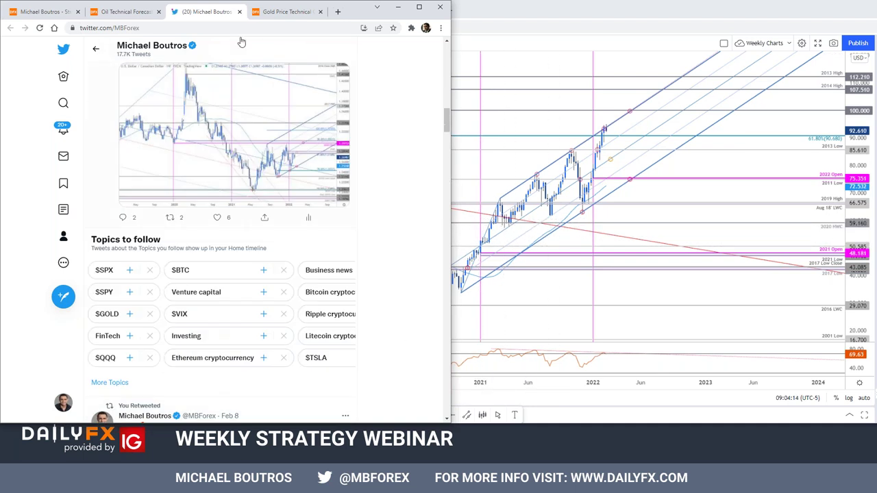
left_click(240, 12)
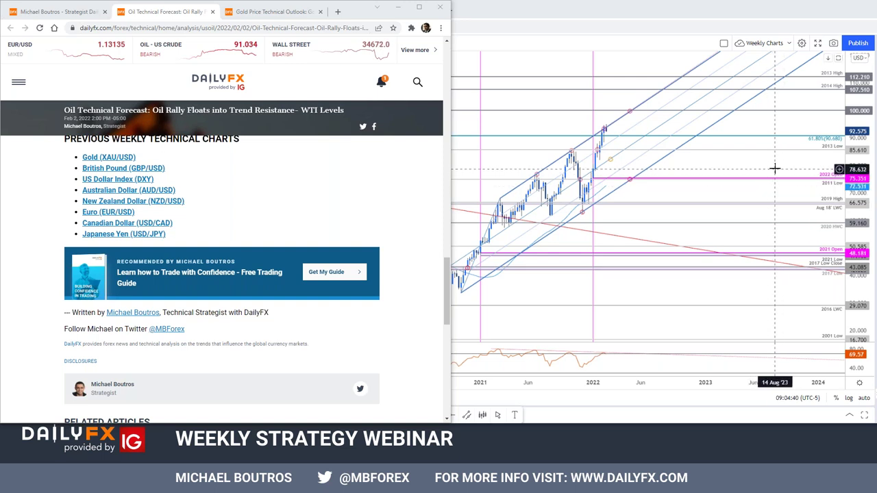
- Bring TradingView forward and switch the crude oil chart to the Nasdaq 100 (NDX)
left_click(775, 222)
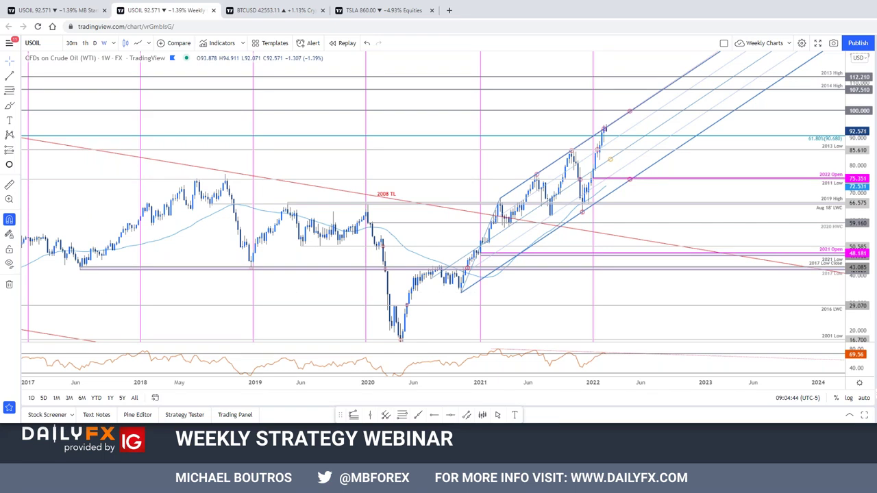
key("space")
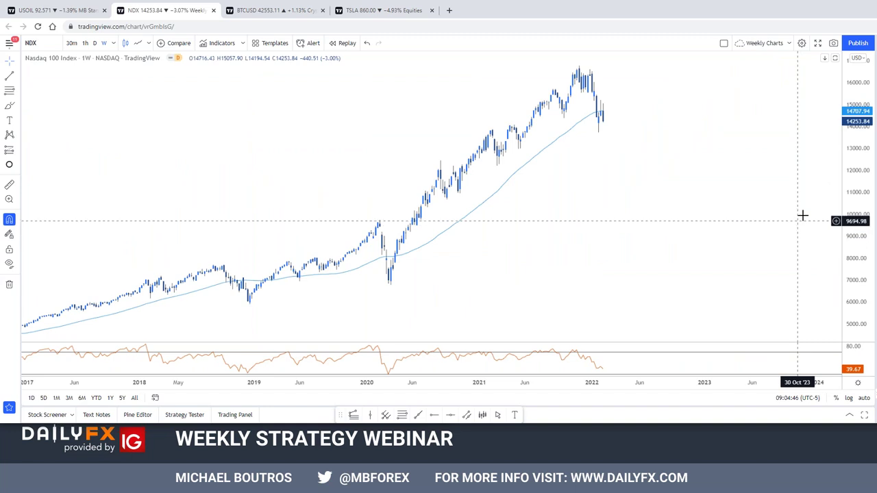
key("ctrl+shift+Tab")
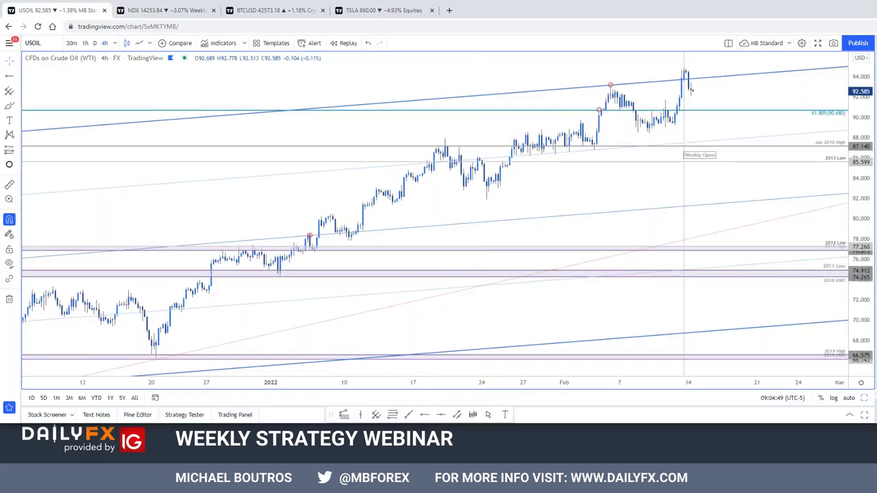
key("space")
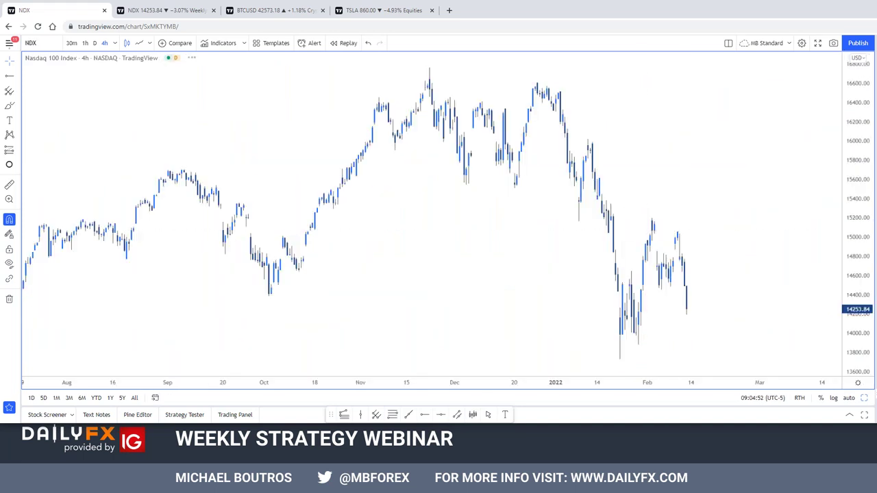
- Set the NDX chart to daily (1D) candles and recentre the price action
key("1")
key("d")
key("Return")
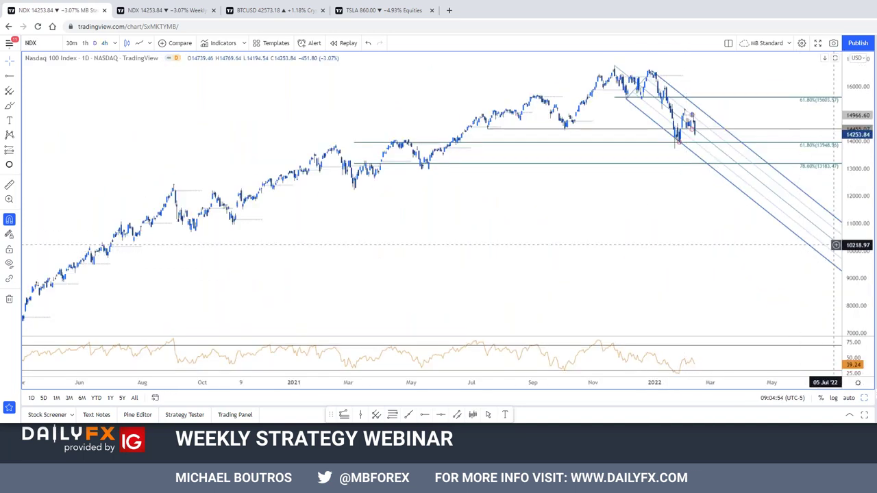
scroll(630, 294, "up", 3)
scroll(666, 321, "up", 3)
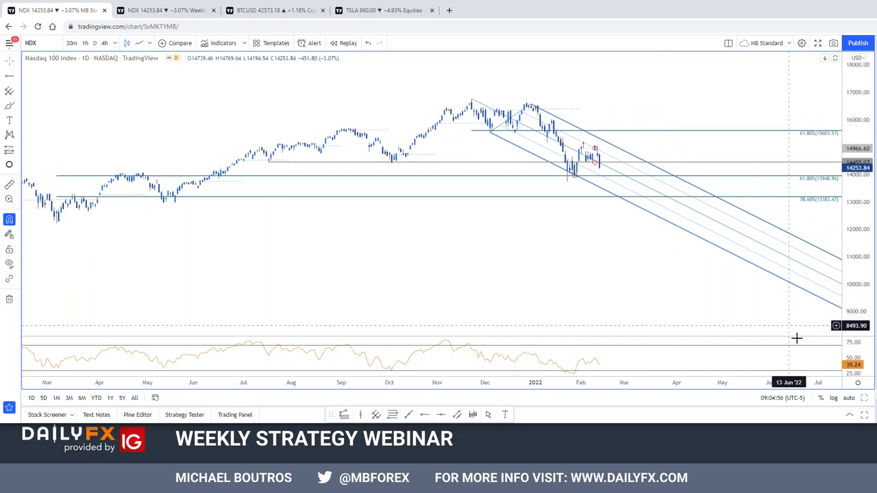
left_click_drag(754, 240, 715, 320)
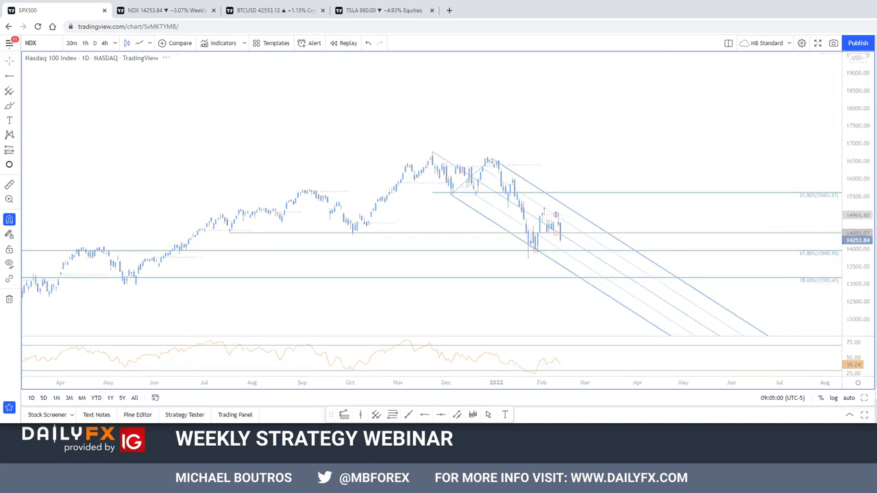
- Check the S&P 500, return to NDX, zoom out and move the 61.8% circle to 11 Feb
key("Down")
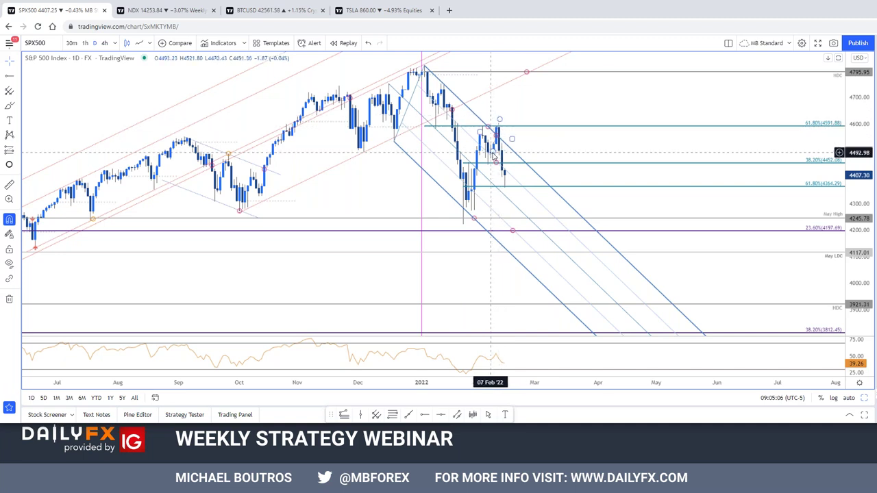
key("space")
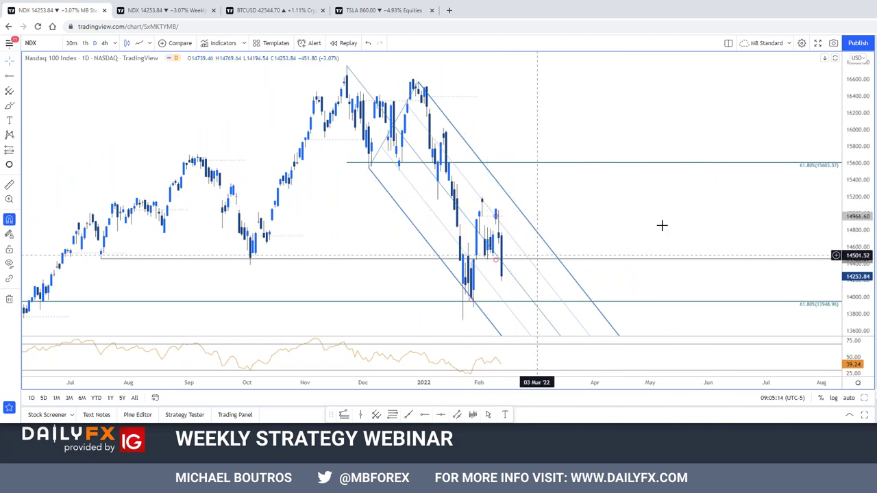
scroll(662, 226, "down", 5)
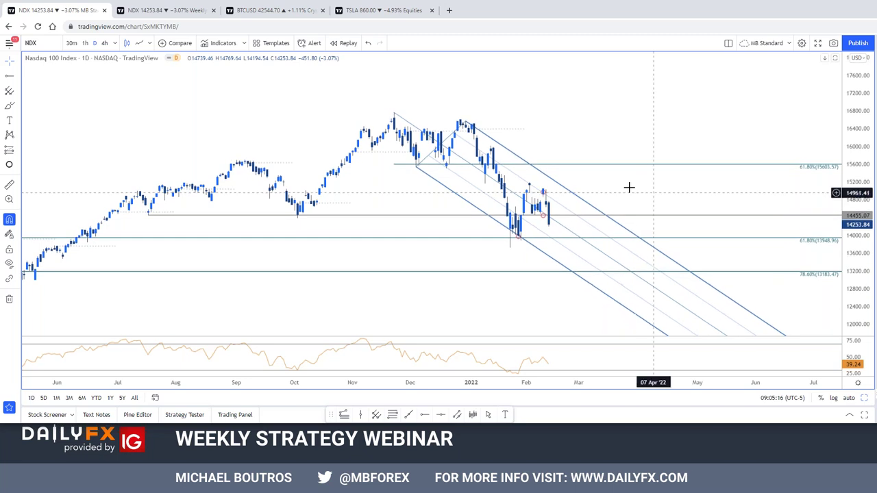
scroll(607, 319, "down", 2)
scroll(321, 225, "down", 2)
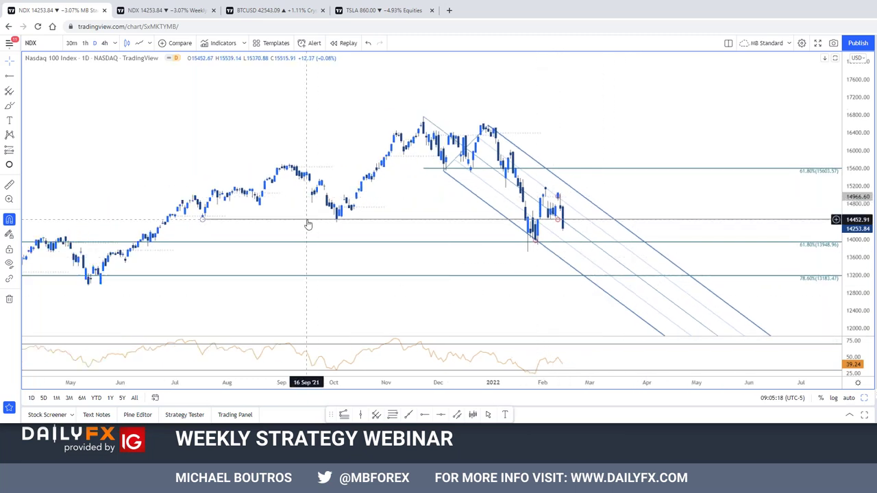
left_click_drag(547, 247, 563, 243)
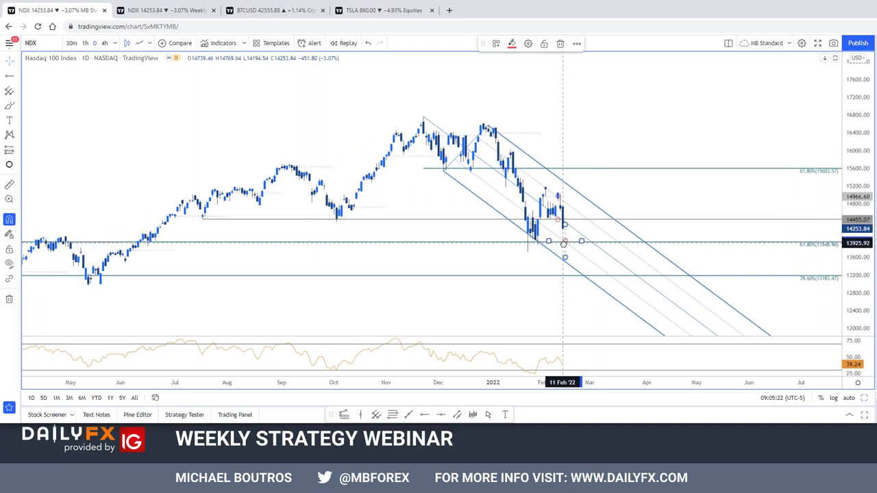
left_click(662, 420)
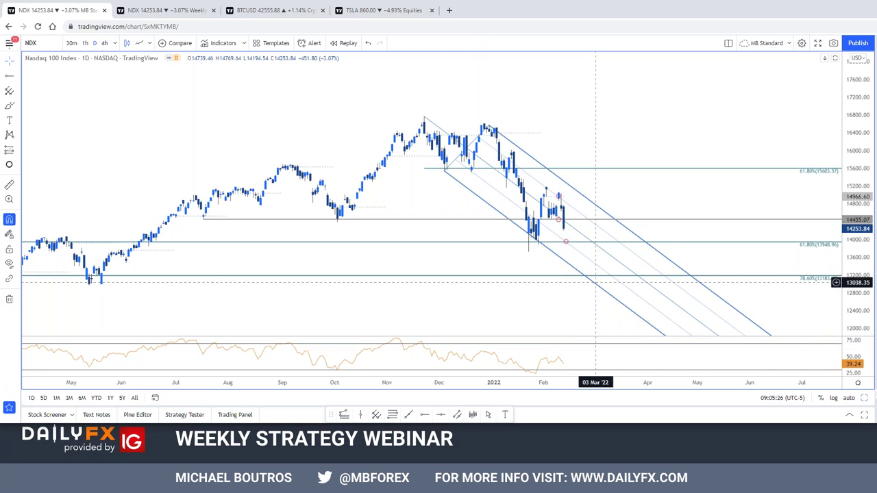
- Inspect the Fibonacci retracement, then shift the small red circle marker to 14 Feb
scroll(505, 254, "down", 2)
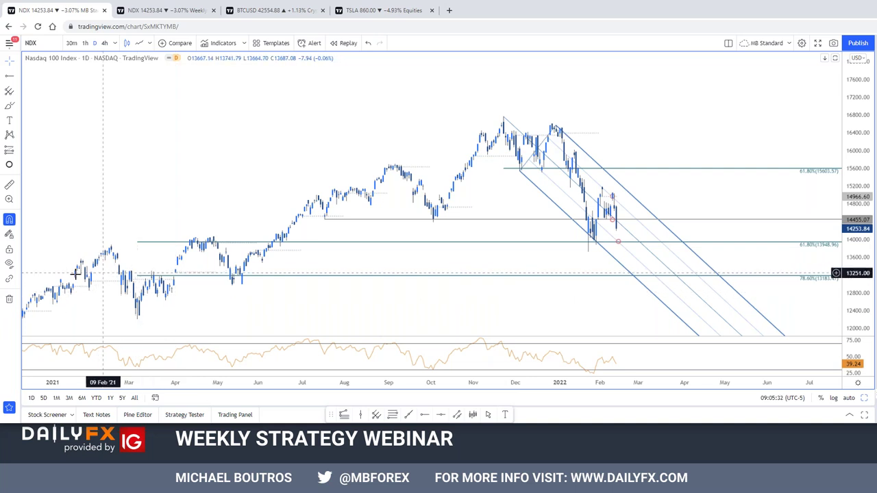
left_click(140, 276)
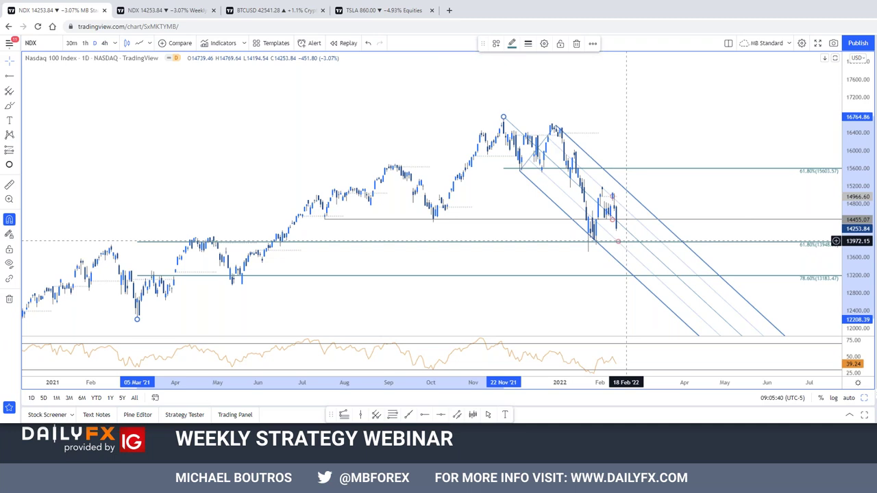
left_click(684, 188)
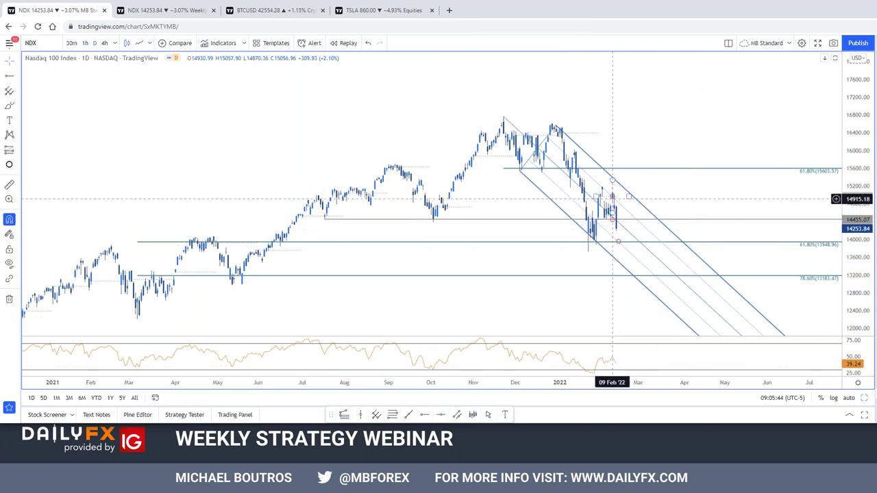
left_click_drag(719, 218, 727, 223)
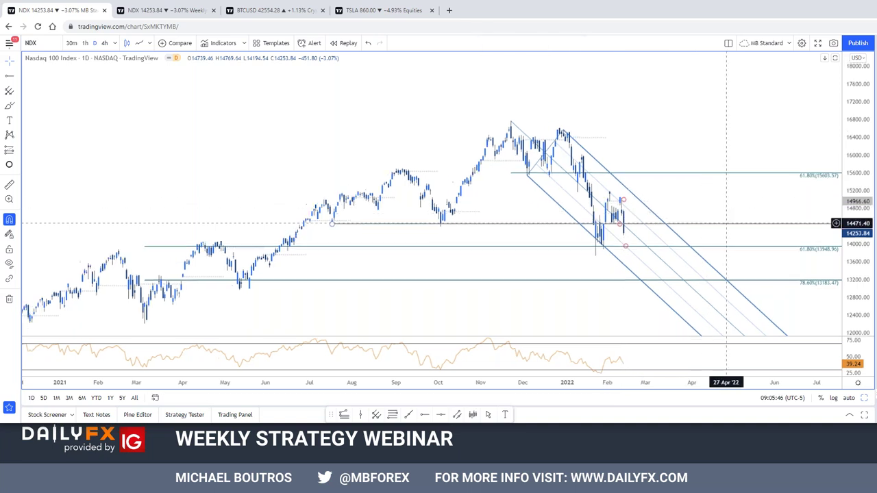
left_click_drag(773, 190, 690, 178)
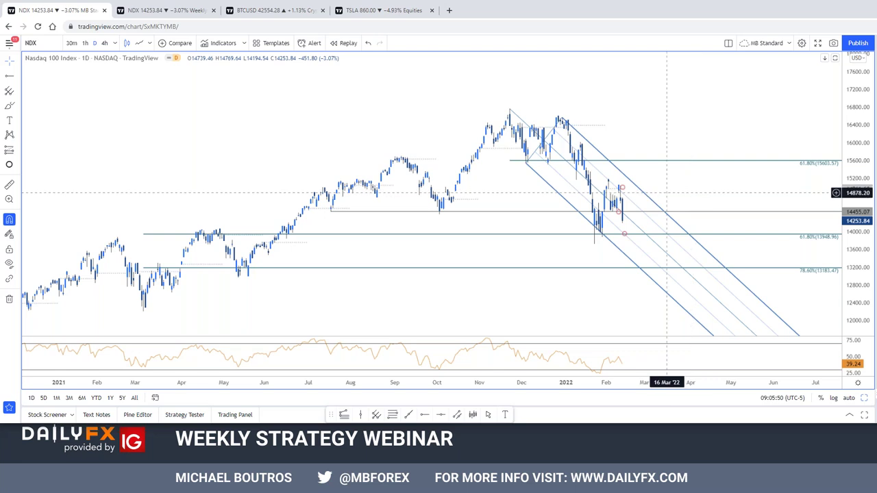
left_click_drag(622, 188, 640, 188)
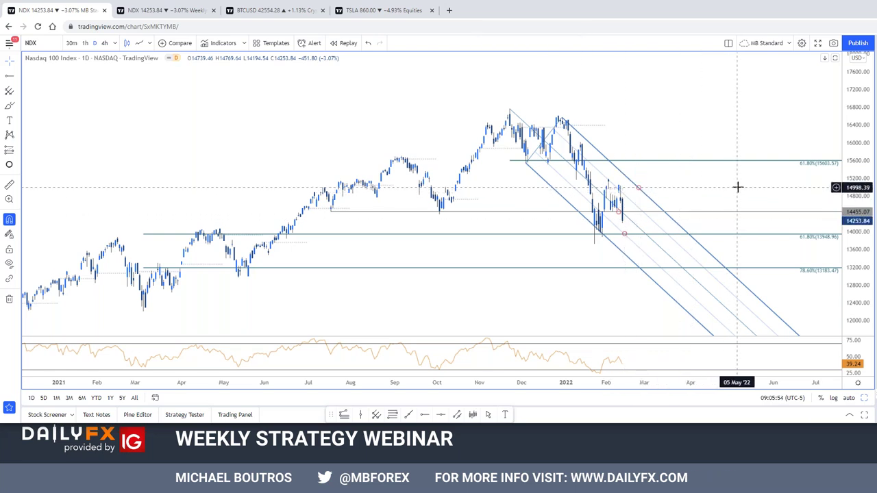
left_click(621, 212)
left_click_drag(621, 213, 623, 214)
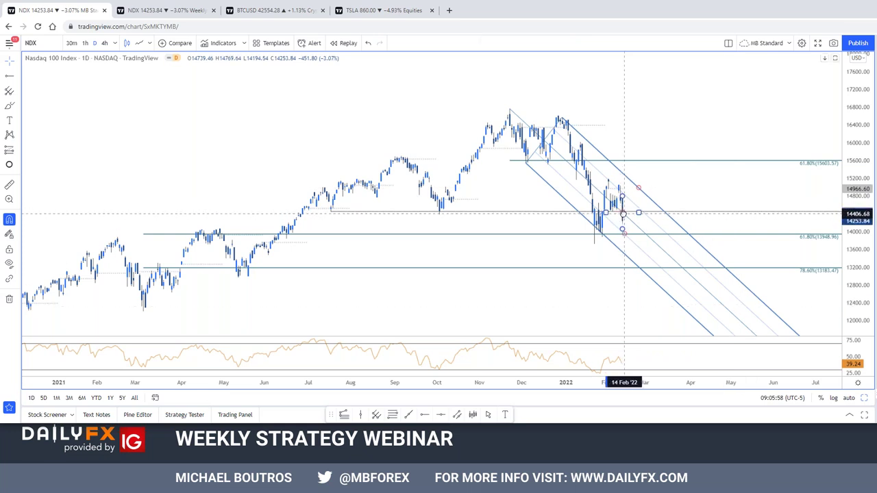
left_click(692, 206)
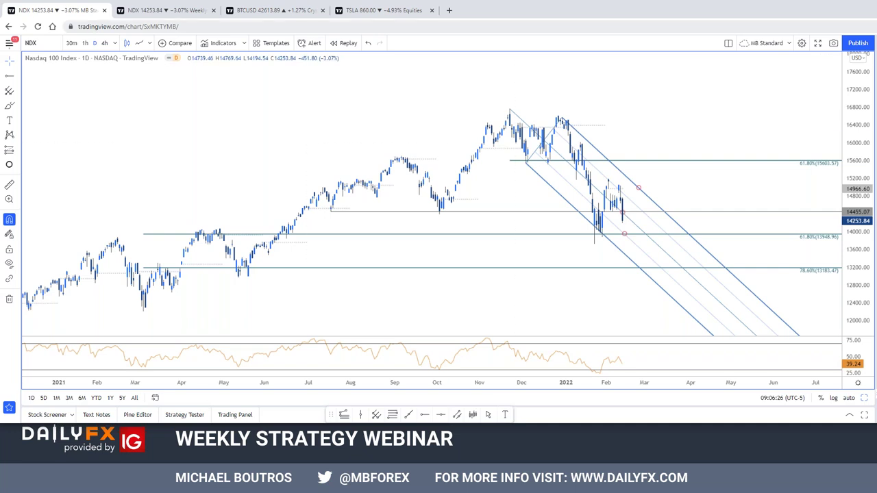
- Compress the weekly GBPUSD chart to show more years, then bring up the daily GBP/USD chart
key("ctrl+Tab")
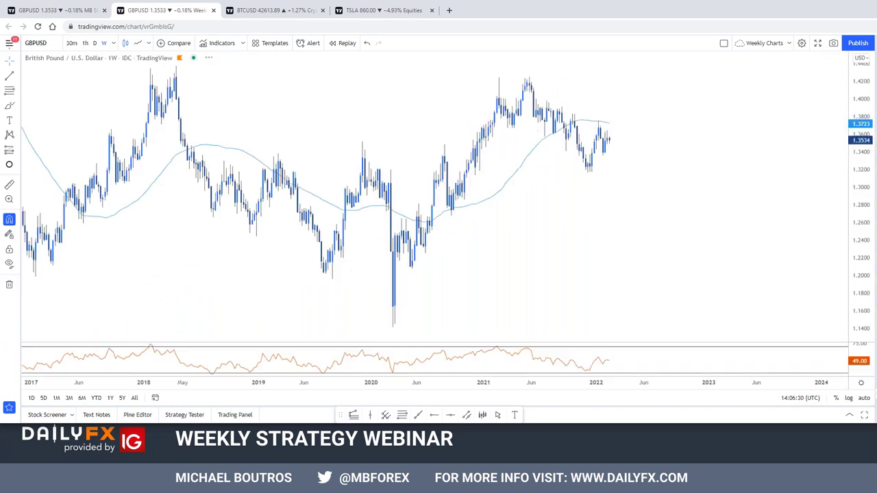
scroll(638, 267, "right", 3)
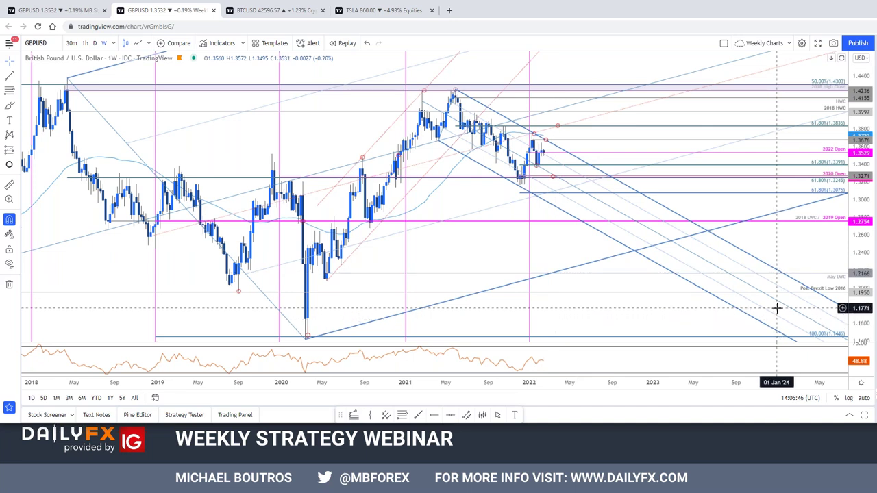
left_click_drag(662, 283, 616, 254)
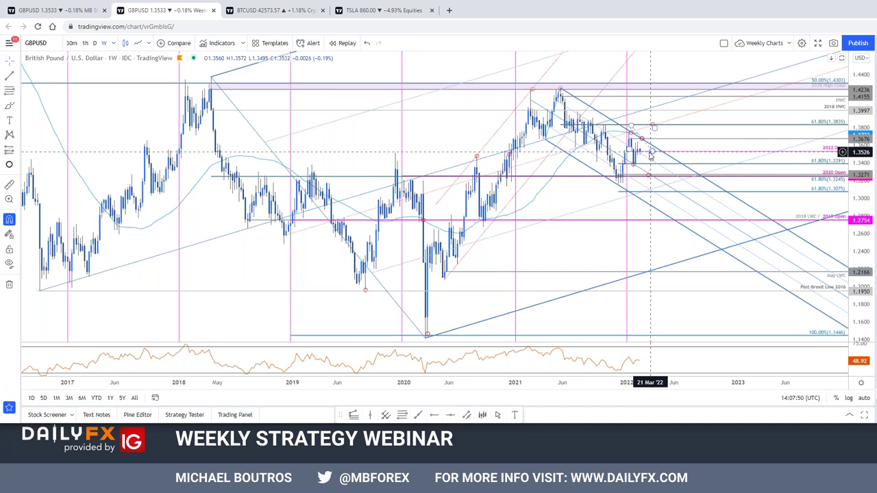
left_click(55, 11)
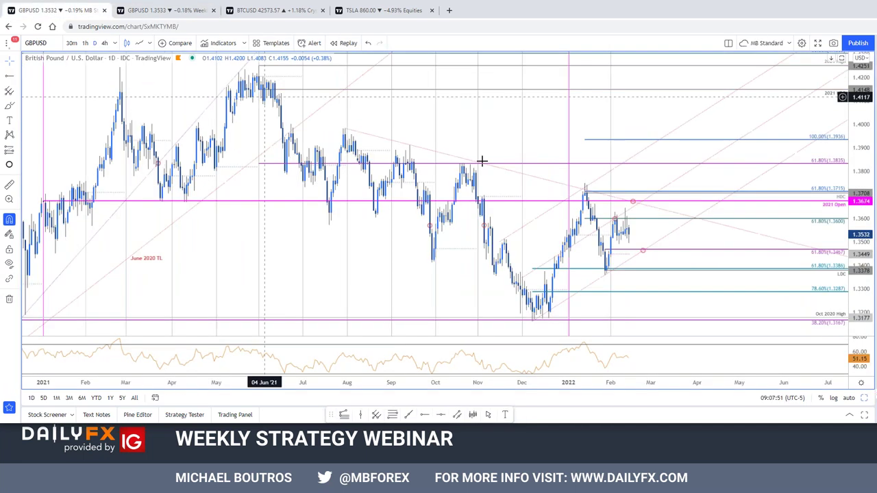
- Zoom the daily GBP/USD chart, select the January Fib retracement, and switch to 4h bars
scroll(737, 319, "up", 1)
scroll(738, 319, "up", 1)
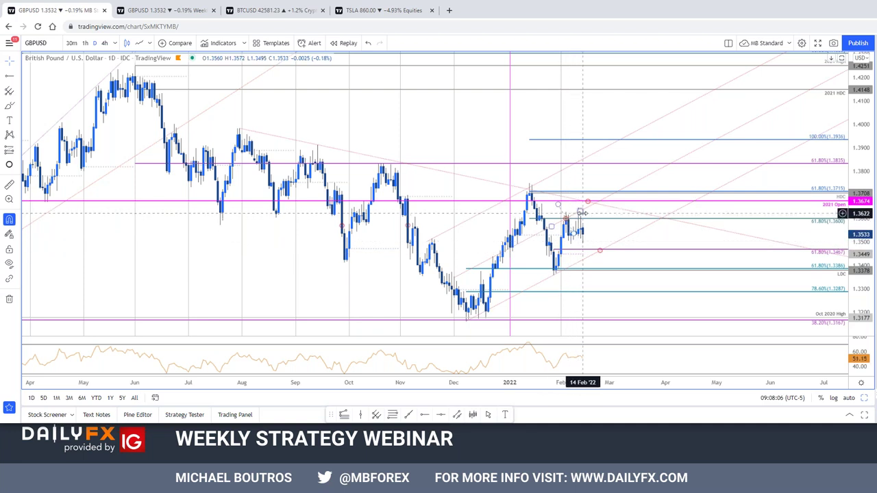
left_click(622, 222)
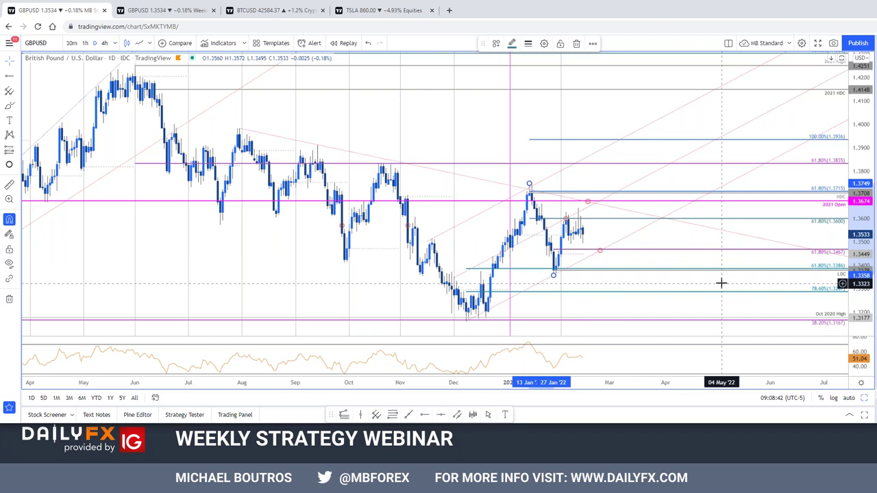
scroll(723, 280, "down", 1)
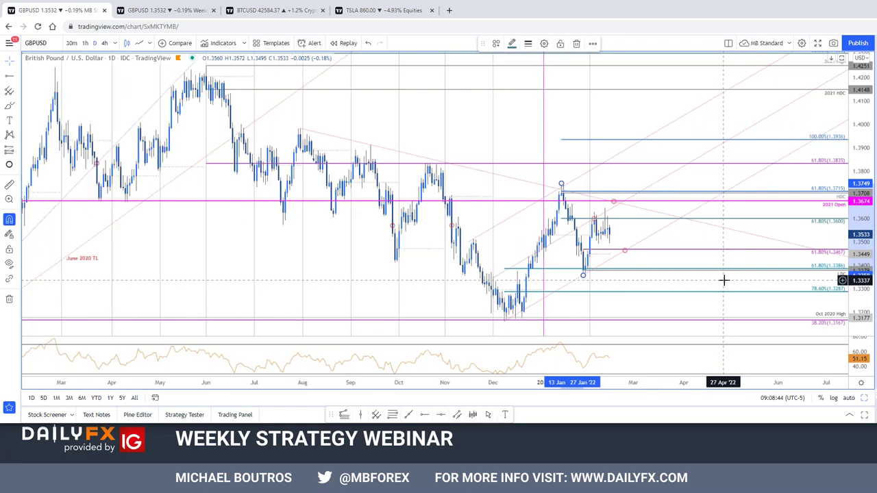
type("4h")
key("Return")
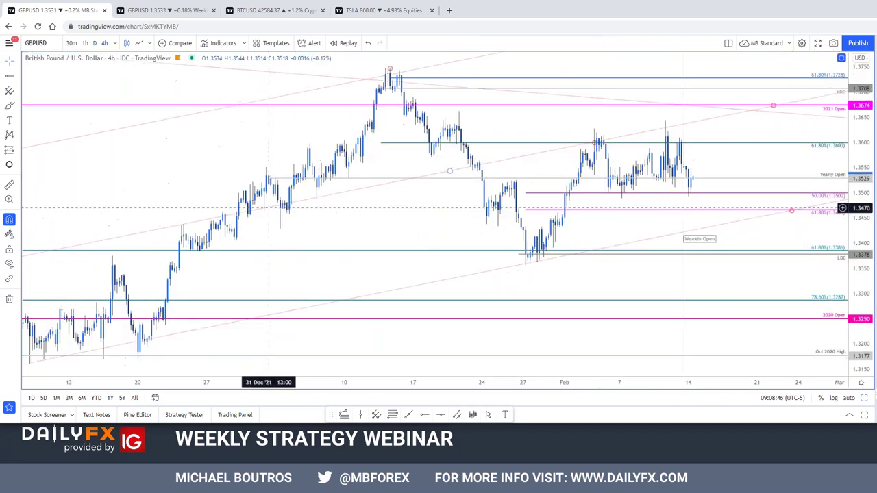
- Switch GBP/USD to 2-hour (120) bars, pan and stretch the price scale, then bring DailyFX forward
left_click_drag(412, 237, 290, 220)
type("1250")
key("Return")
type("120")
key("Return")
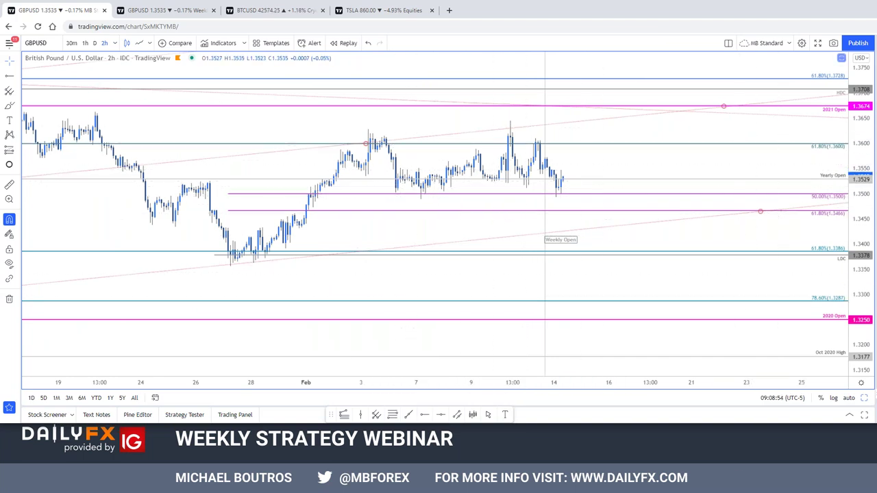
left_click_drag(630, 156, 672, 174)
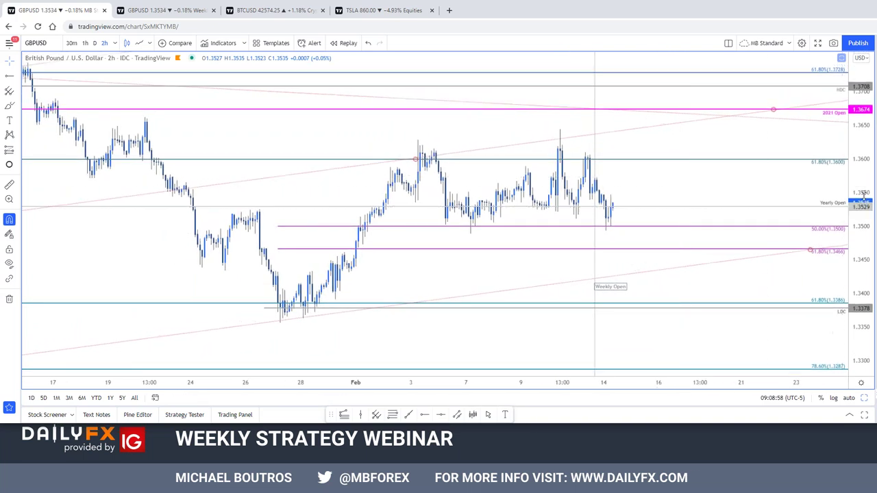
left_click_drag(867, 193, 866, 185)
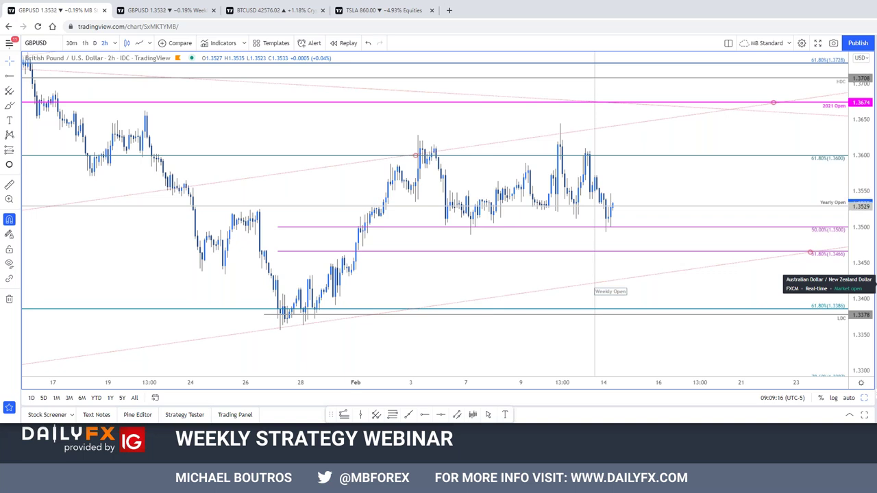
key("alt+Tab")
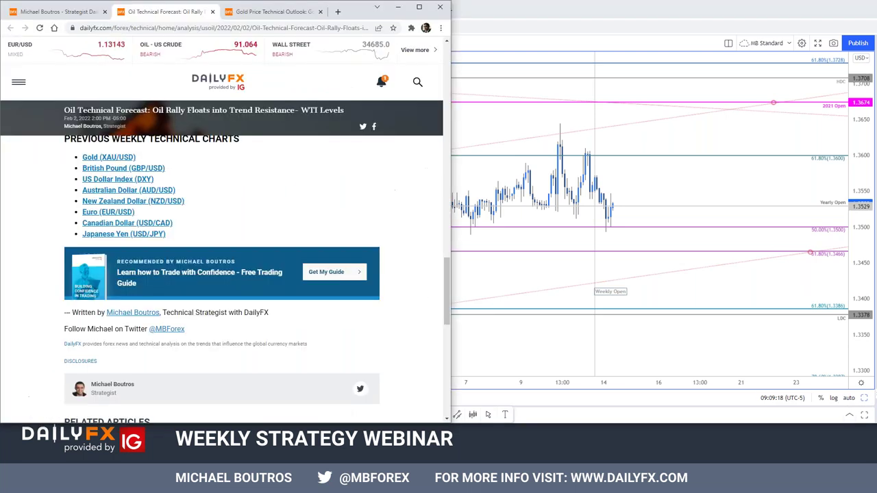
- Close the Oil and Gold forecast articles and scroll down the author's recent articles and tweets
left_click(213, 11)
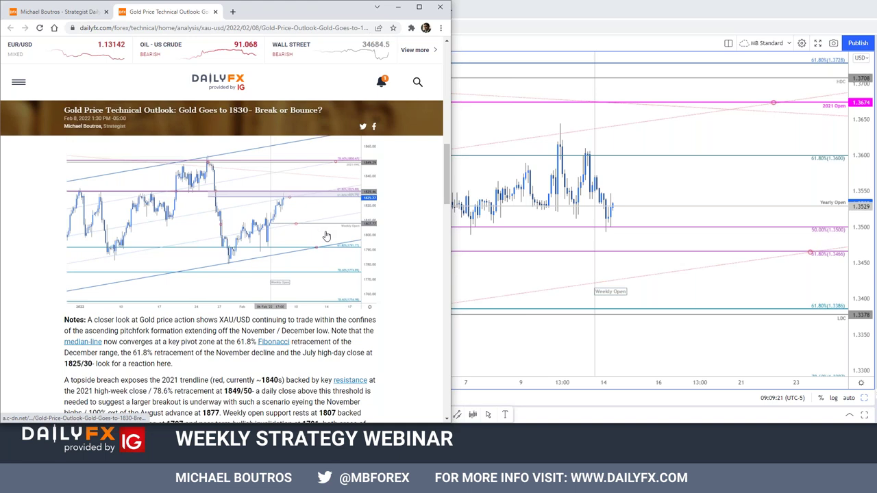
left_click(216, 12)
scroll(284, 212, "down", 2)
scroll(356, 363, "down", 10)
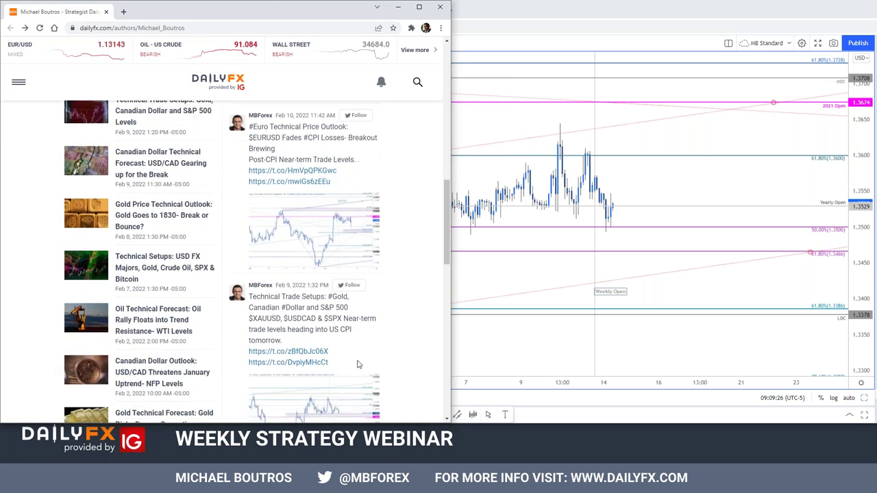
scroll(358, 364, "down", 3)
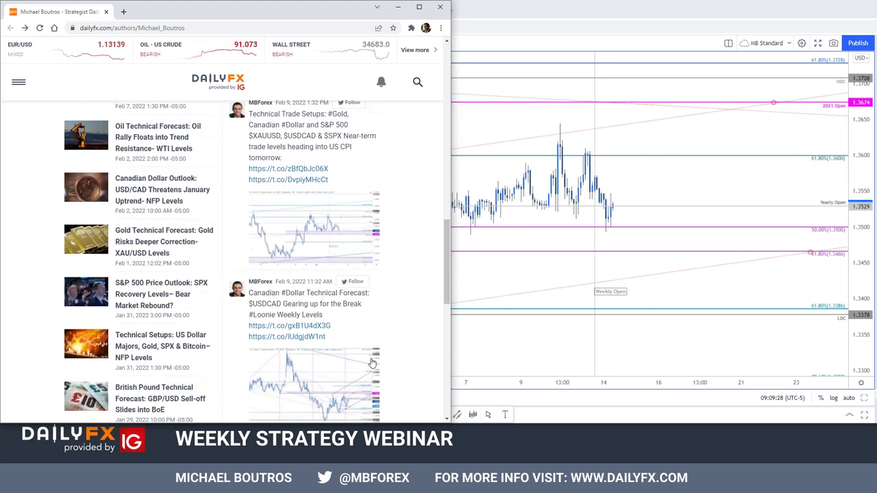
scroll(353, 362, "down", 1)
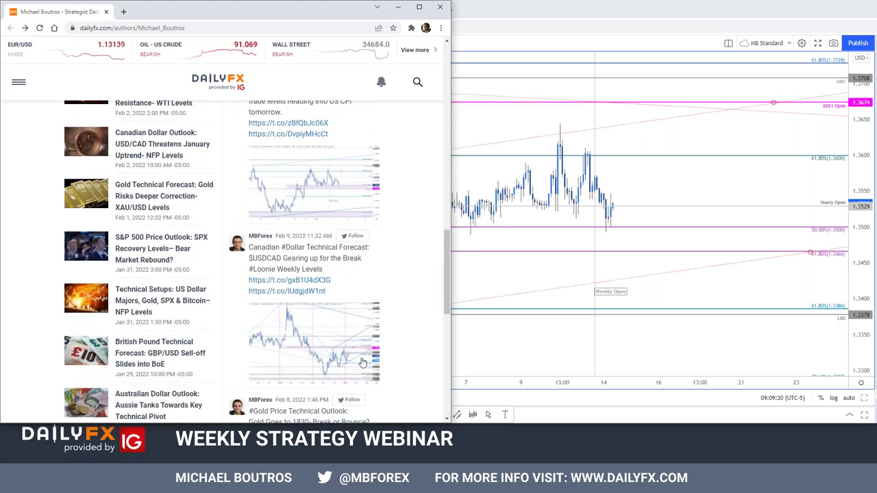
scroll(366, 362, "down", 2)
scroll(368, 357, "down", 3)
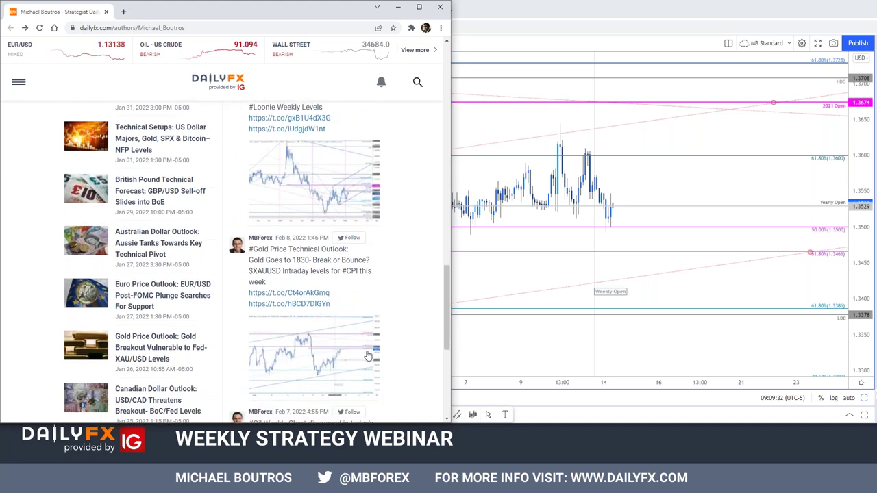
- Scroll back up the author page and return to the TradingView GBP/USD chart
scroll(369, 352, "up", 3)
scroll(370, 351, "up", 4)
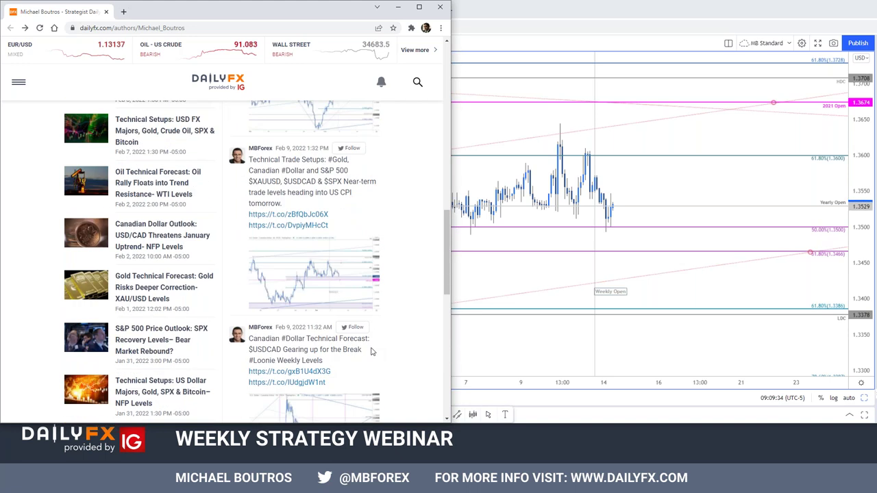
scroll(372, 351, "up", 1)
scroll(372, 353, "up", 6)
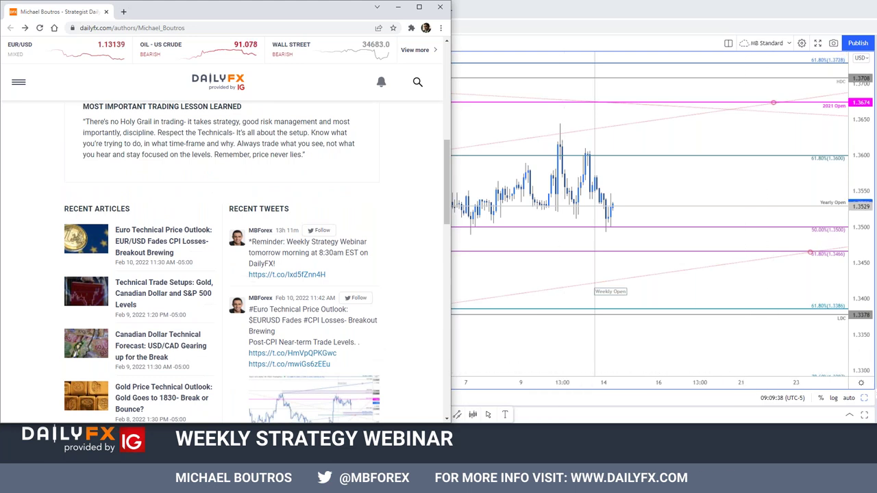
left_click(802, 180)
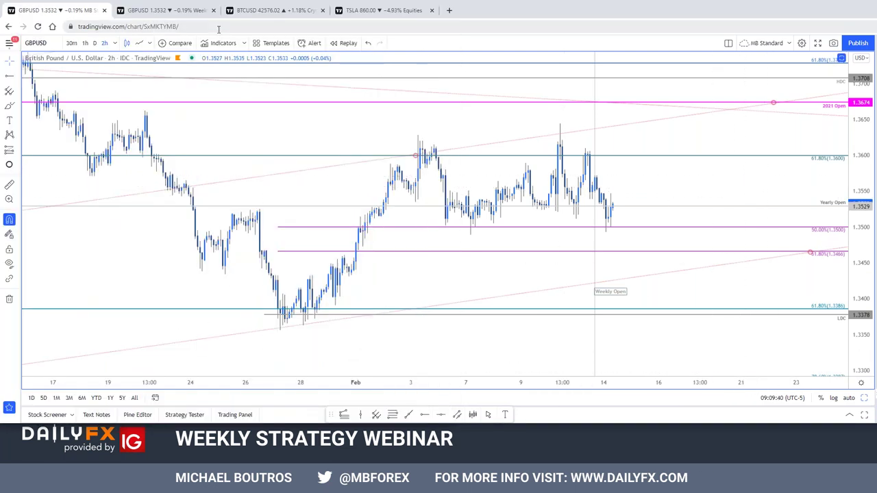
- Open the BTCUSD tab, glance at TSLA, then maximize the daily Bitcoin pane and pan to earlier history
left_click(260, 11)
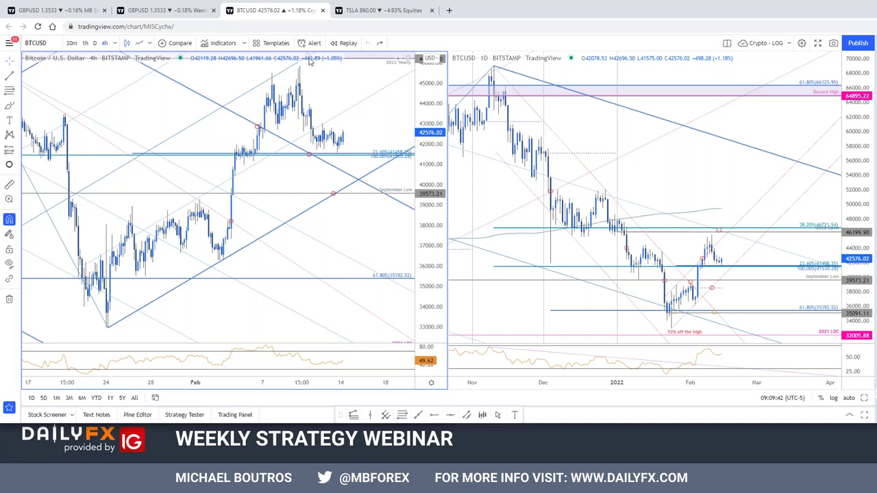
left_click(384, 11)
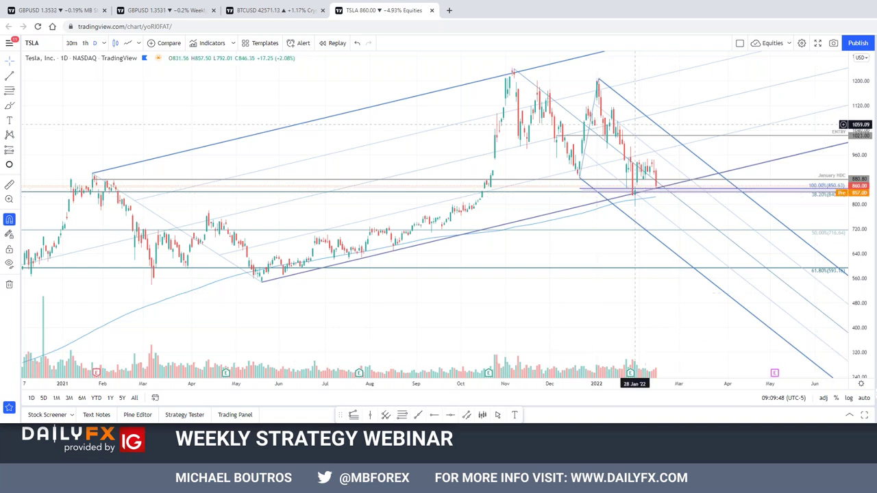
left_click(260, 11)
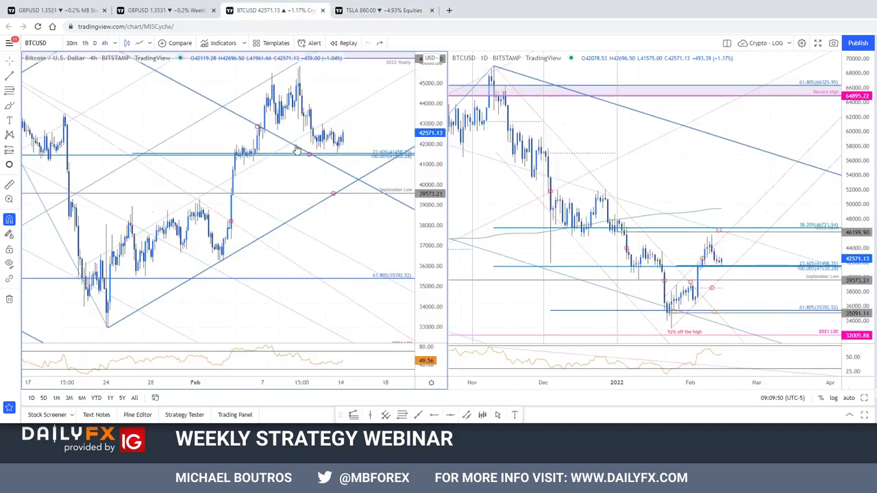
left_click(762, 294)
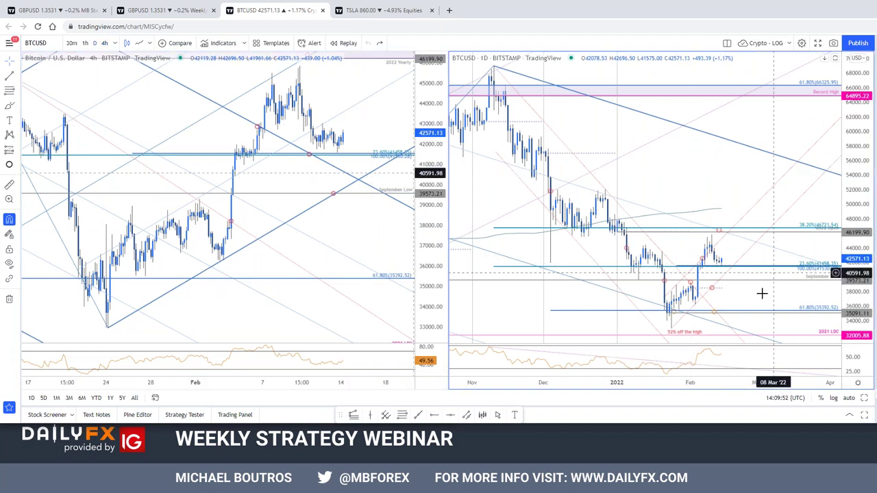
left_click(865, 399)
left_click_drag(731, 229, 658, 228)
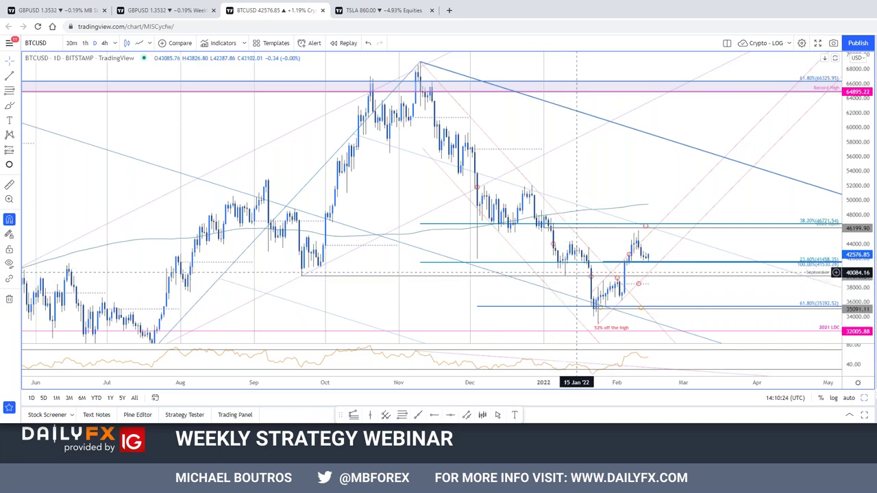
- Inspect the November-high Fibonacci and shift the red circle marker to 17 Feb
left_click(581, 307)
scroll(581, 307, "down", 2)
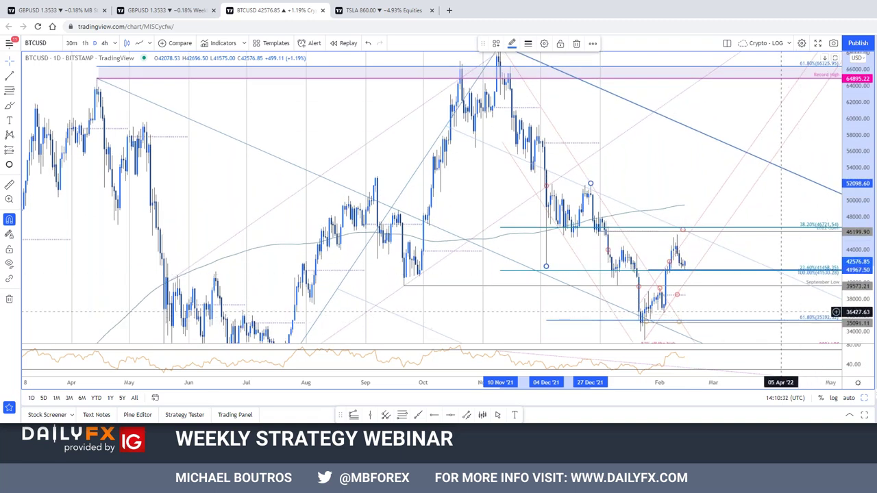
scroll(782, 312, "up", 2)
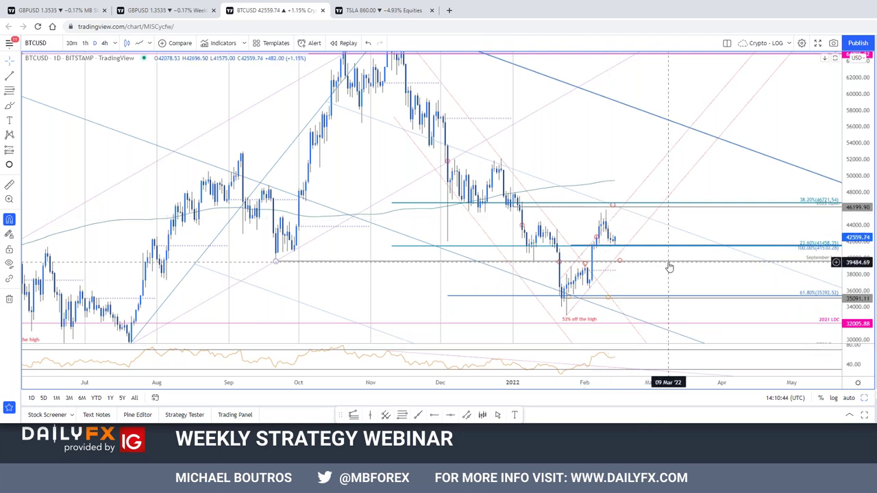
left_click(613, 205)
left_click_drag(615, 205, 622, 205)
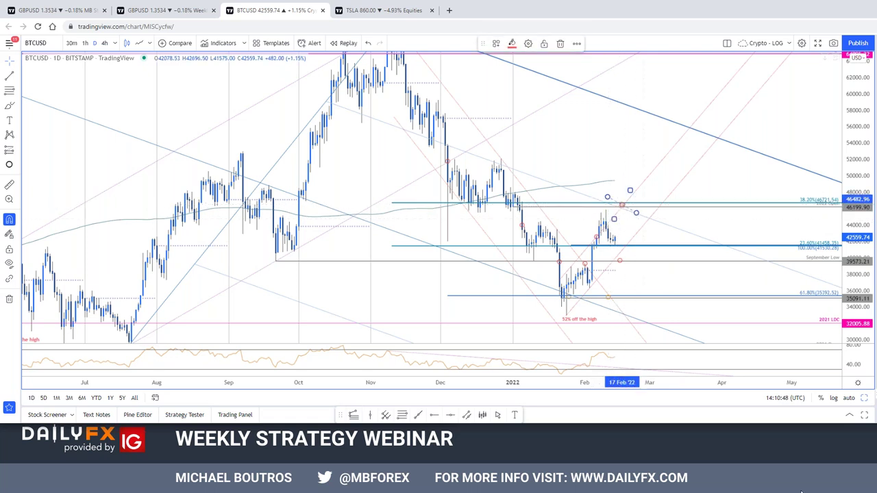
left_click(763, 215)
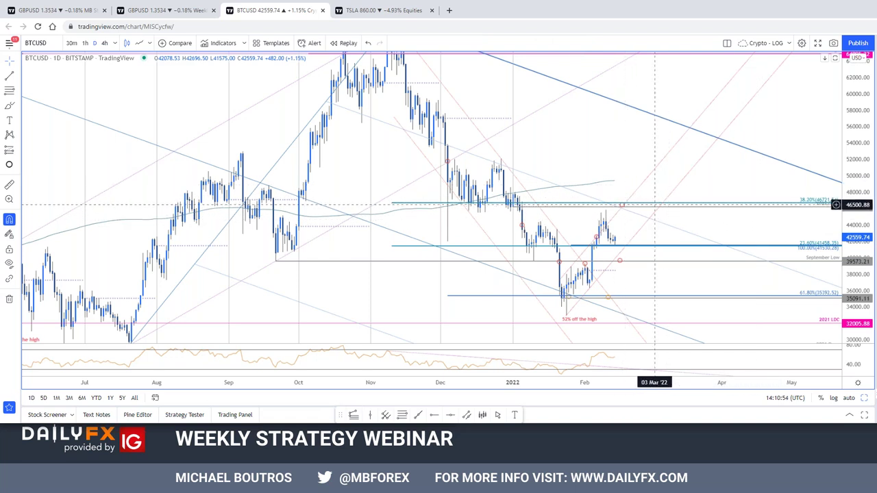
- Fit the price scale, pan to show dates through March, and start a retracement at the late-January low
double_click(866, 212)
left_click_drag(623, 164, 620, 198)
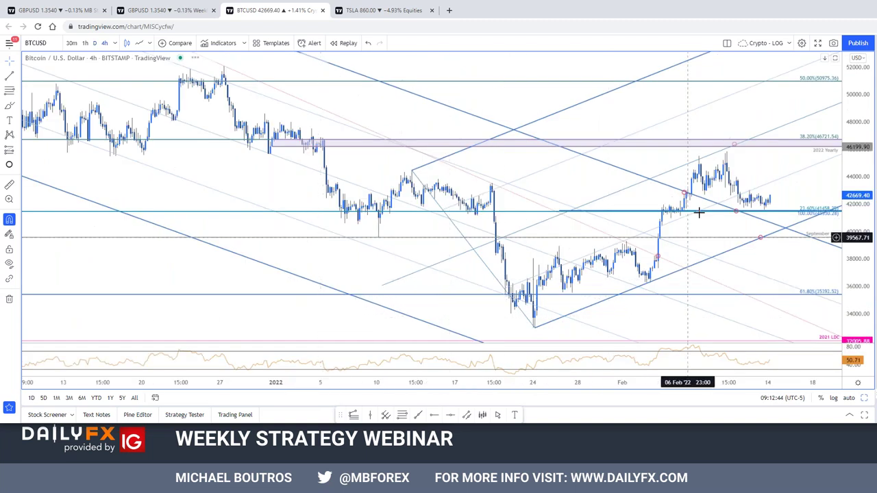
left_click_drag(640, 167, 566, 267)
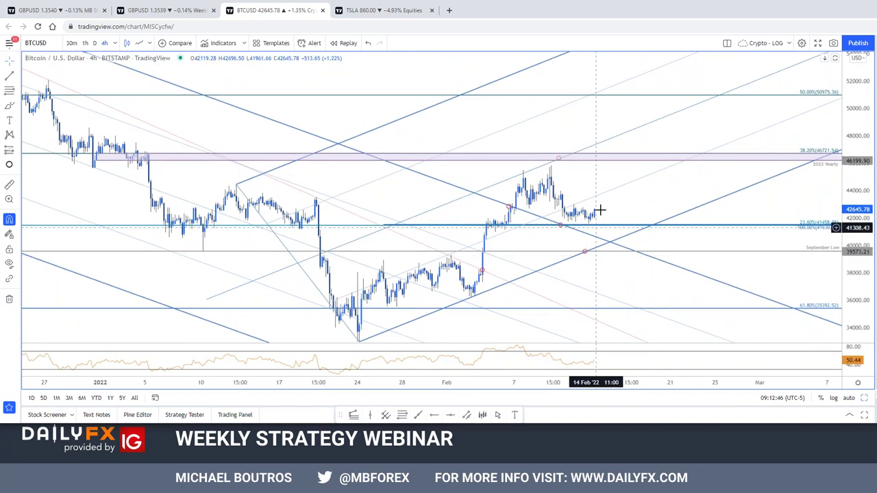
left_click(357, 242)
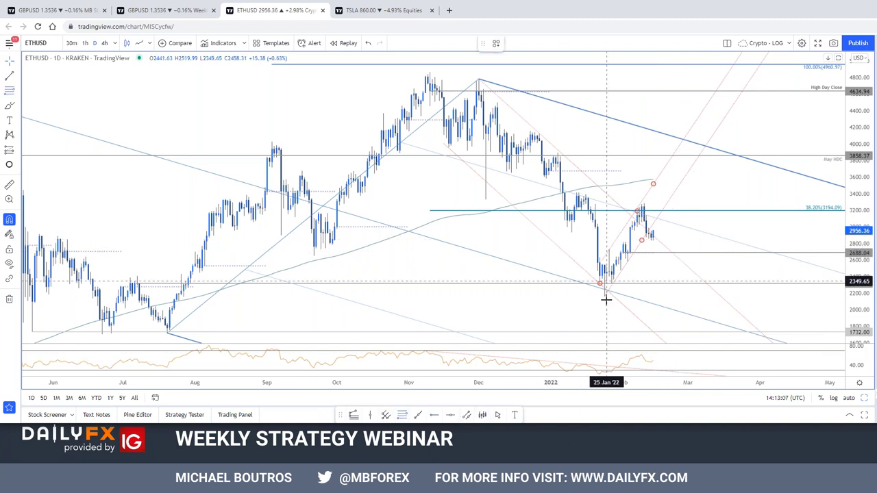
left_click(604, 296)
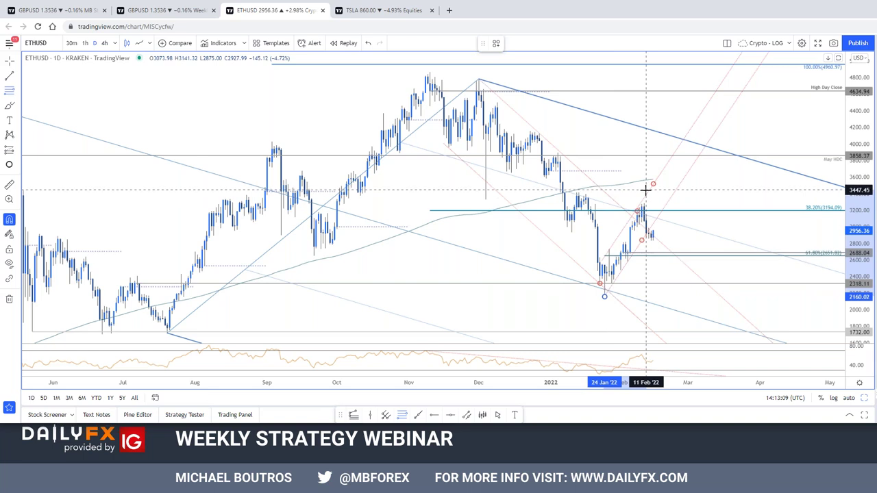
- Finish the retracement at the February high and reposition the circle markers along the 38.2% line
left_click(645, 194)
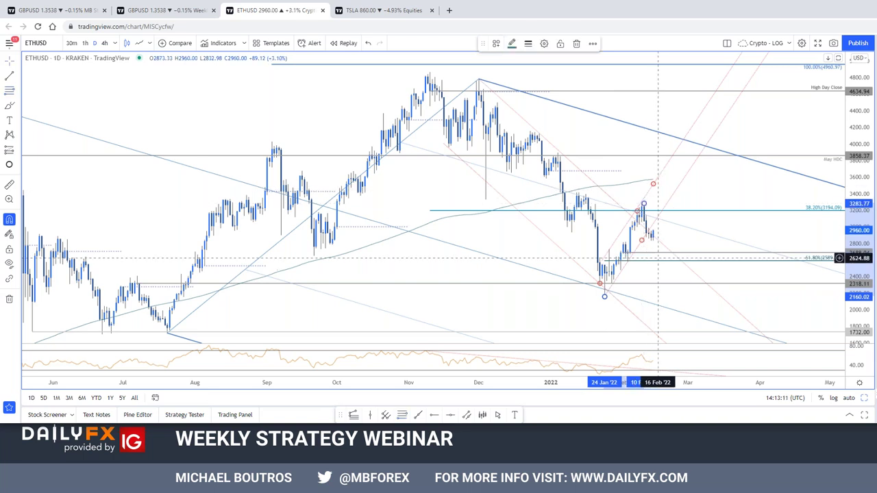
left_click(655, 252)
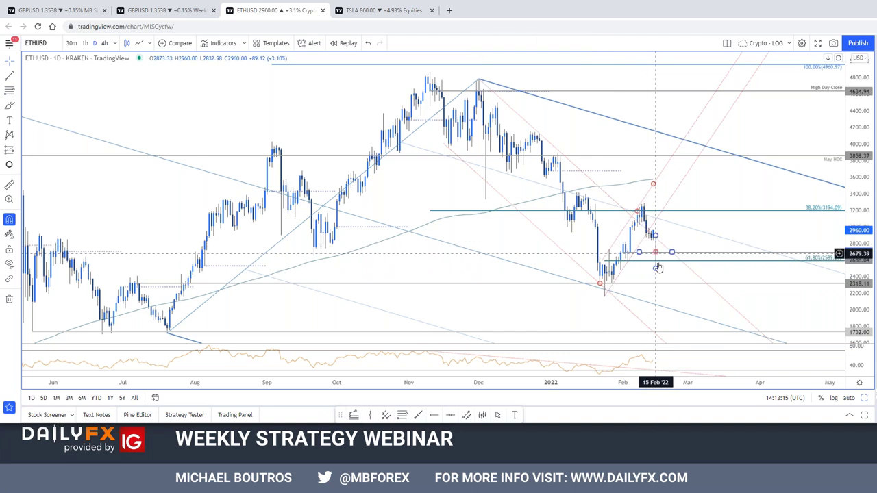
left_click_drag(658, 267, 656, 268)
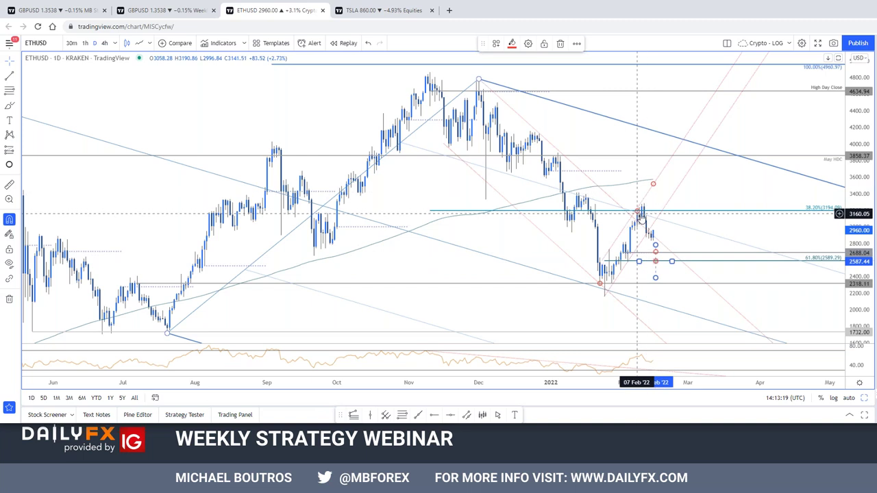
left_click(682, 220)
left_click_drag(638, 210, 653, 214)
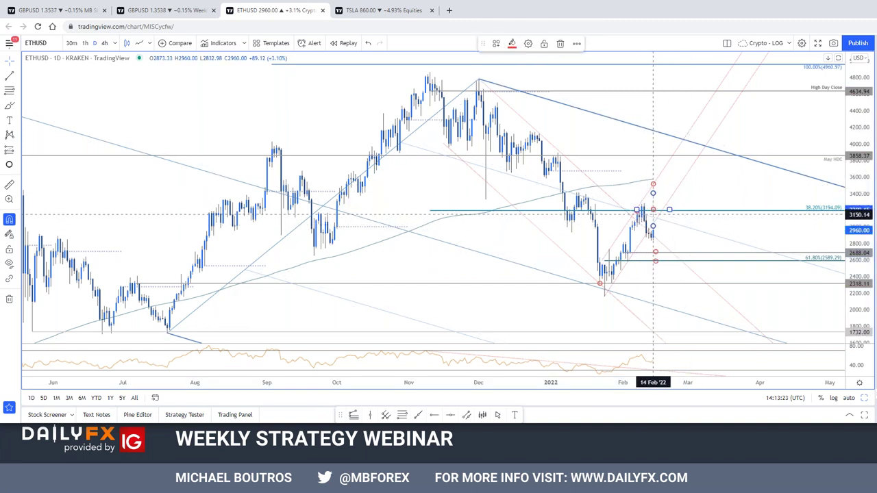
left_click(655, 187)
left_click(654, 185)
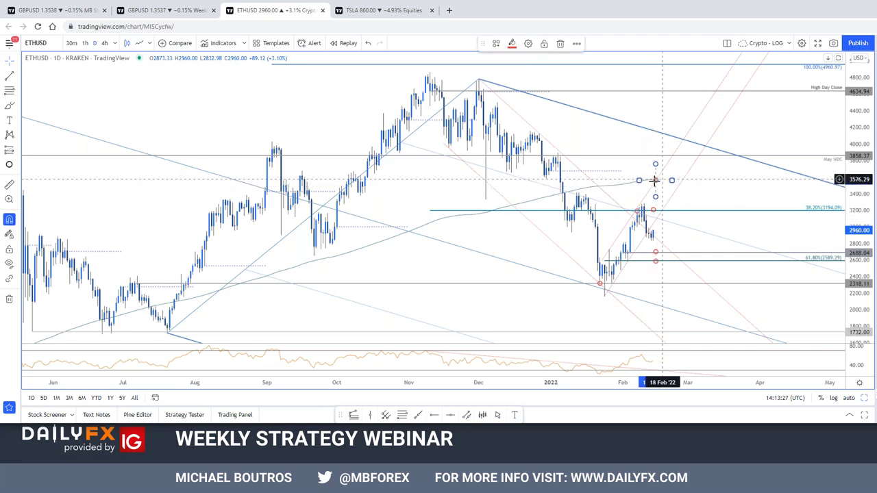
- Check the 200-period moving average settings, then open the late-January retracement's style settings
double_click(615, 184)
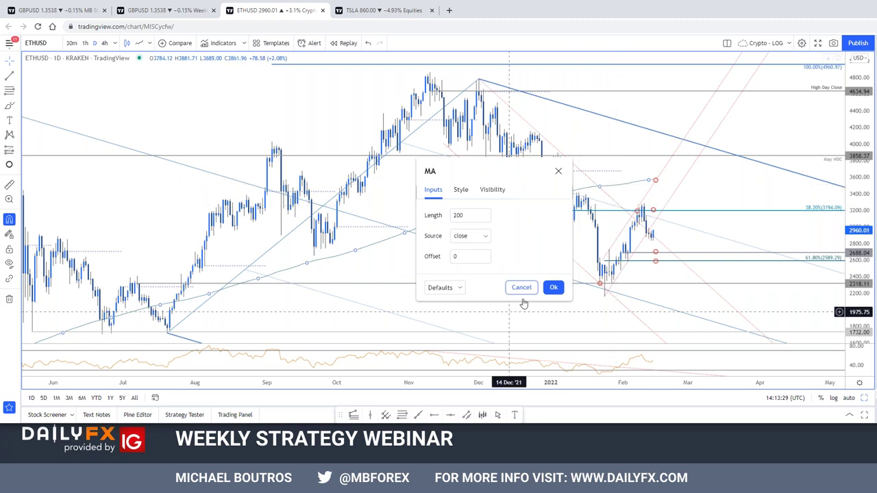
left_click(554, 287)
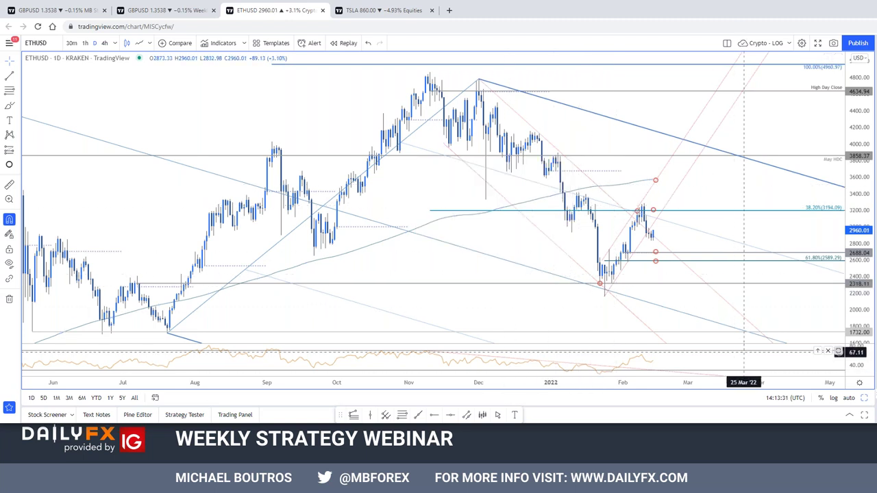
left_click(702, 267)
double_click(701, 267)
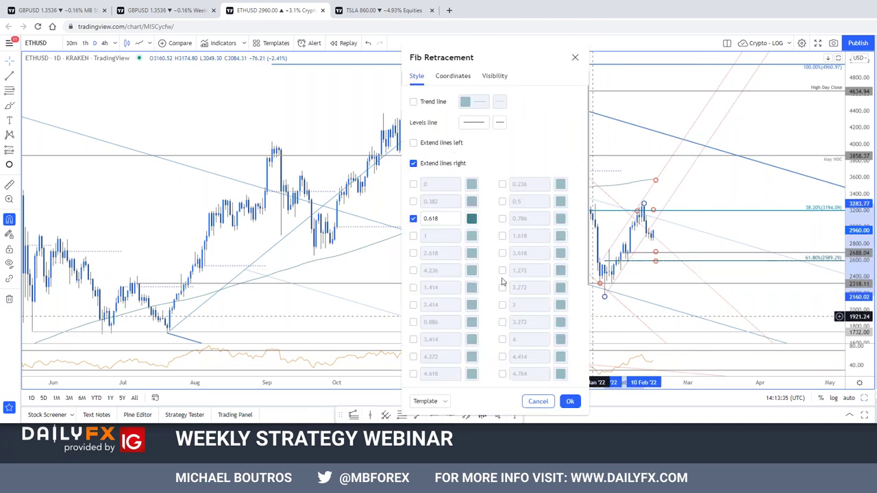
- Enable the 0.382 retracement level and apply it with Ok
left_click(413, 201)
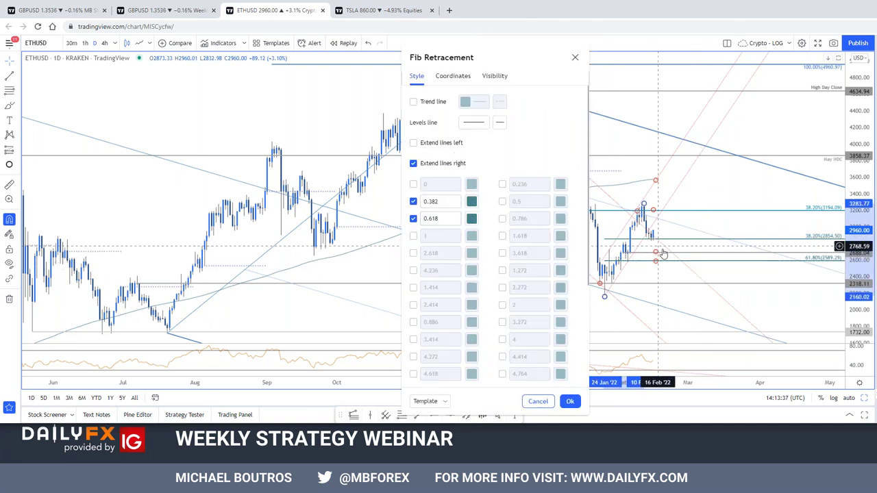
left_click(698, 271)
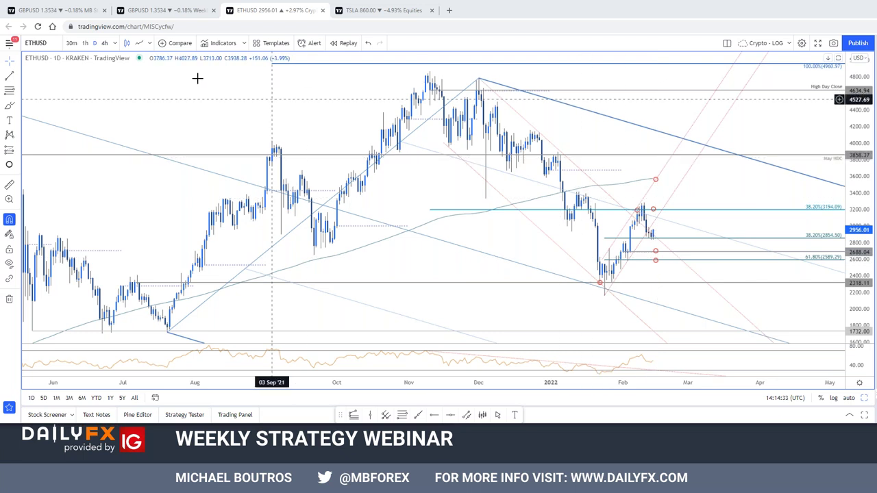
- Move to the AUDUSD weekly chart, pan to lower levels, and inspect the 2020 Open ray settings
left_click(50, 11)
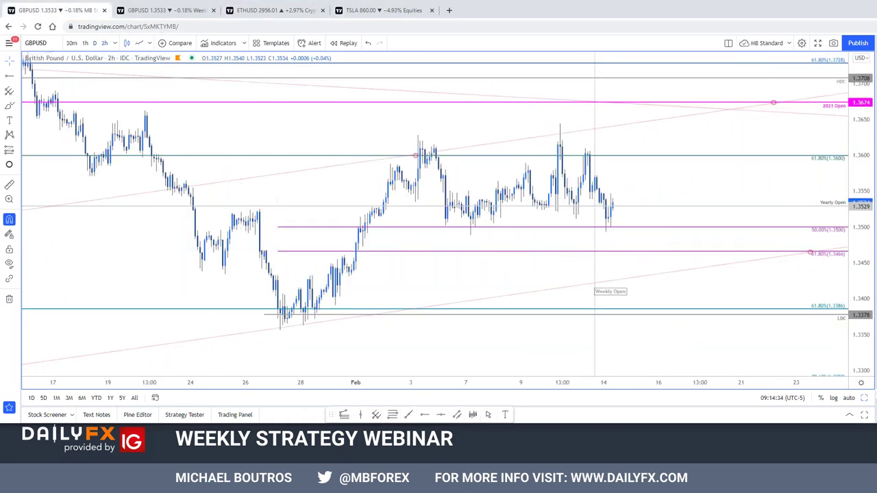
key("ctrl+Tab")
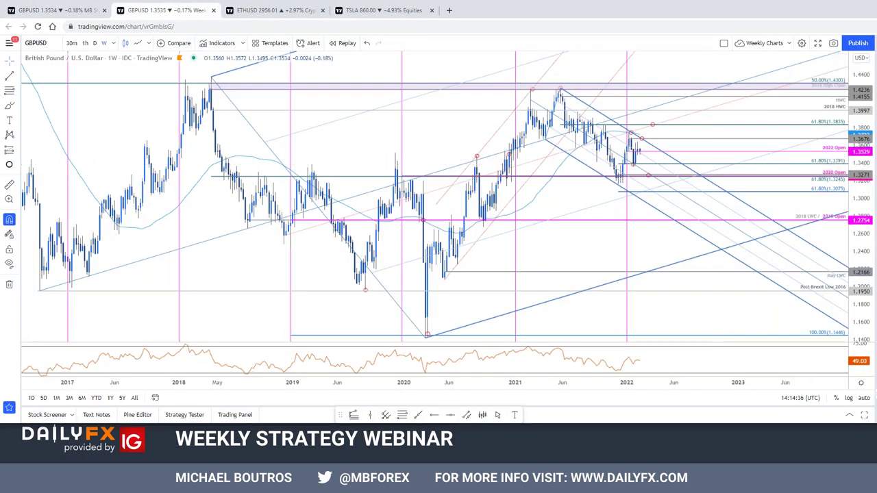
left_click(764, 164)
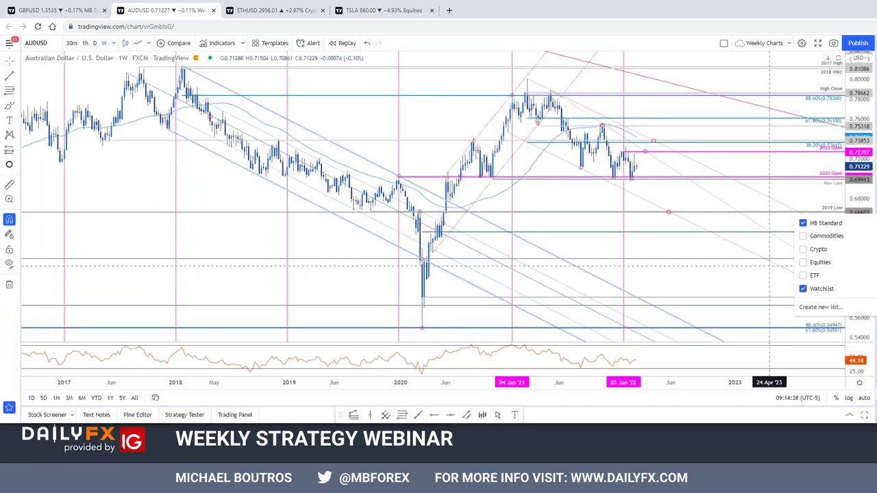
left_click(703, 286)
left_click_drag(703, 286, 659, 295)
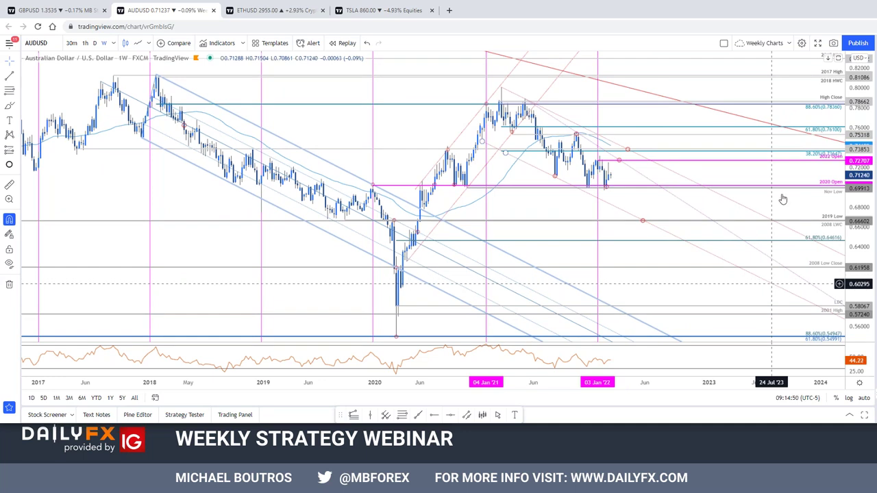
double_click(372, 185)
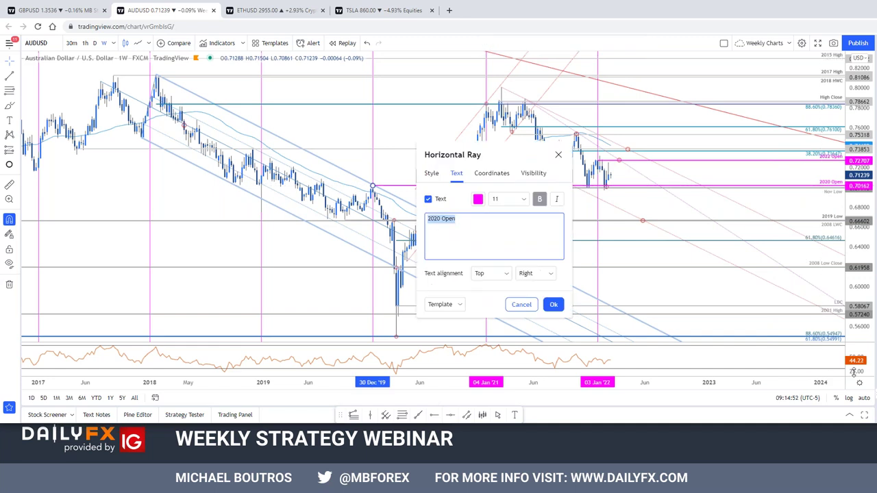
left_click(612, 175)
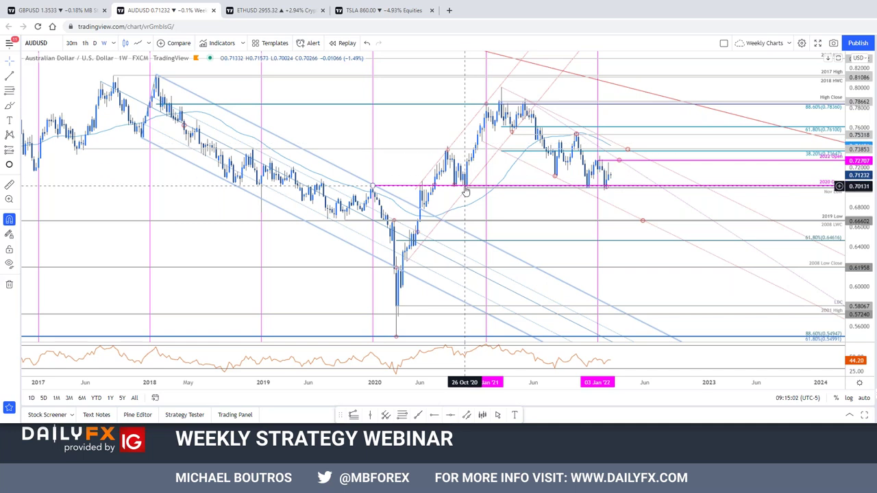
- Move the drawing near the 2022 Open down toward the 2020 Open, then return to the first tab
left_click(514, 103)
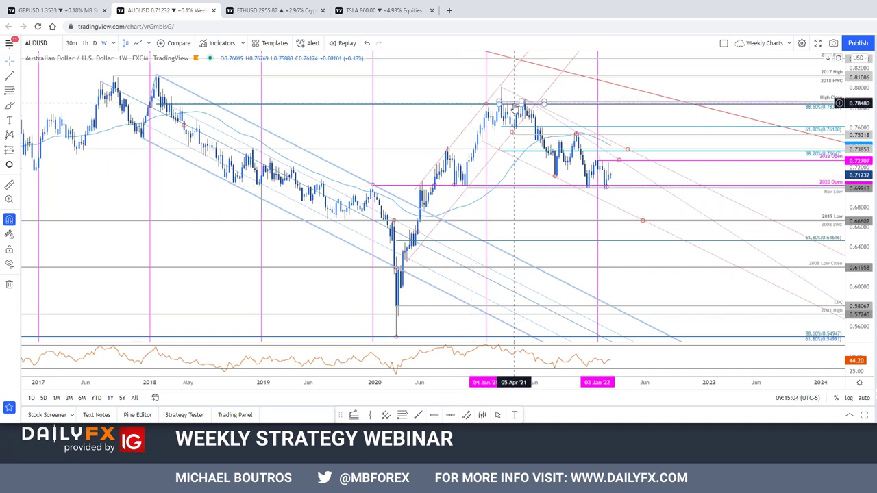
left_click(589, 189)
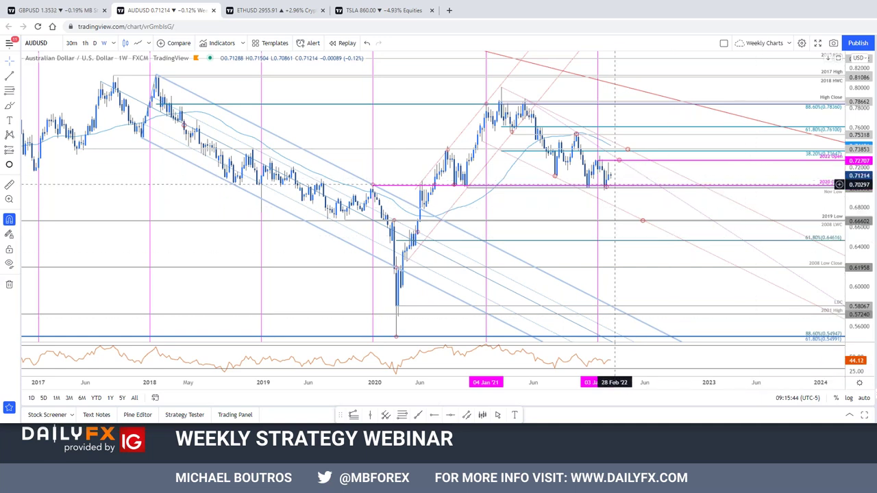
left_click(621, 163)
left_click_drag(621, 164, 621, 182)
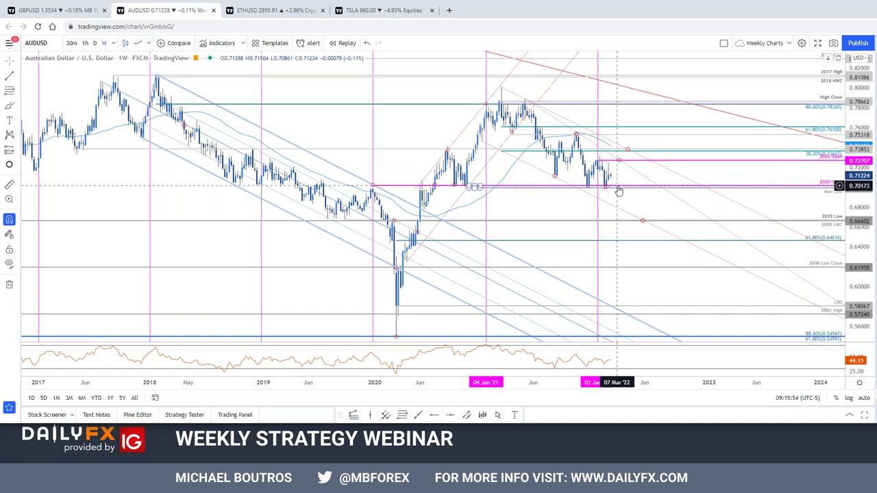
left_click(51, 13)
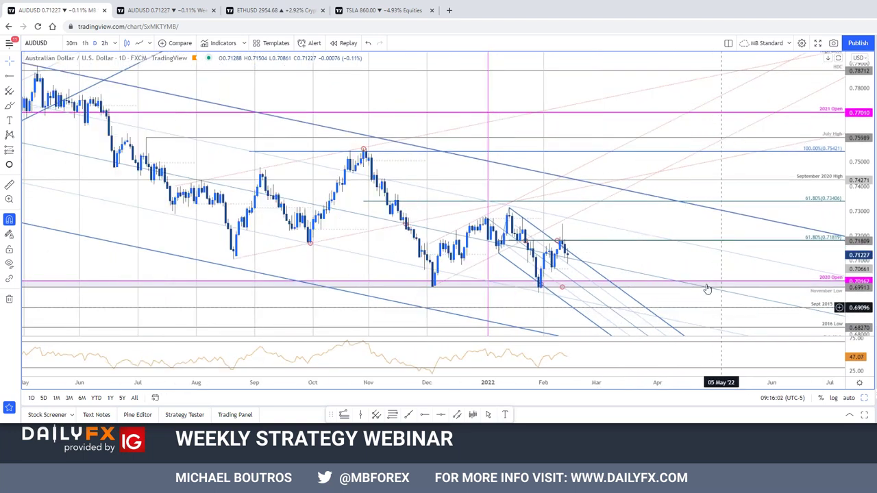
- Toggle AUDUSD to a line chart and back to bars, then set 2-hour (120) bars
scroll(737, 295, "down", 1)
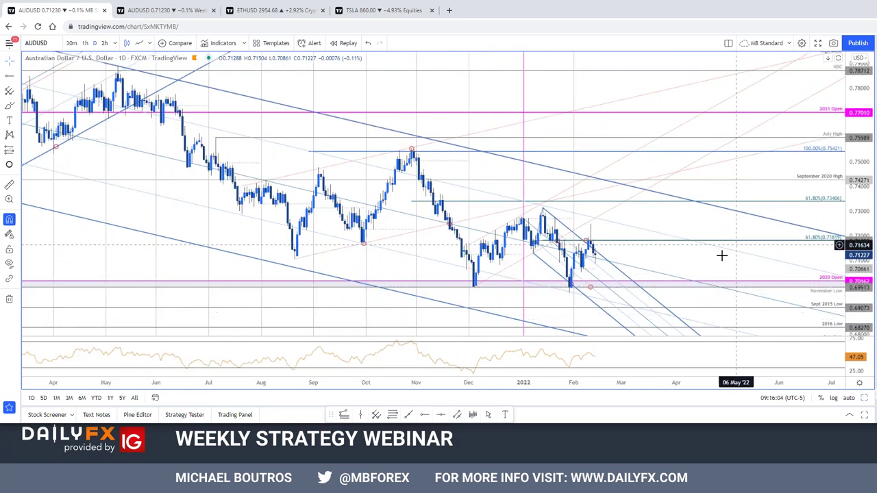
scroll(668, 246, "down", 1)
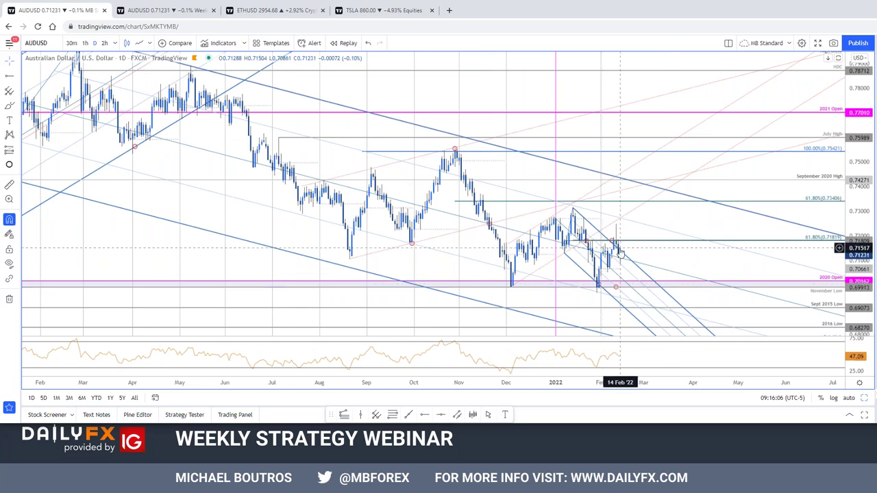
scroll(579, 233, "up", 1)
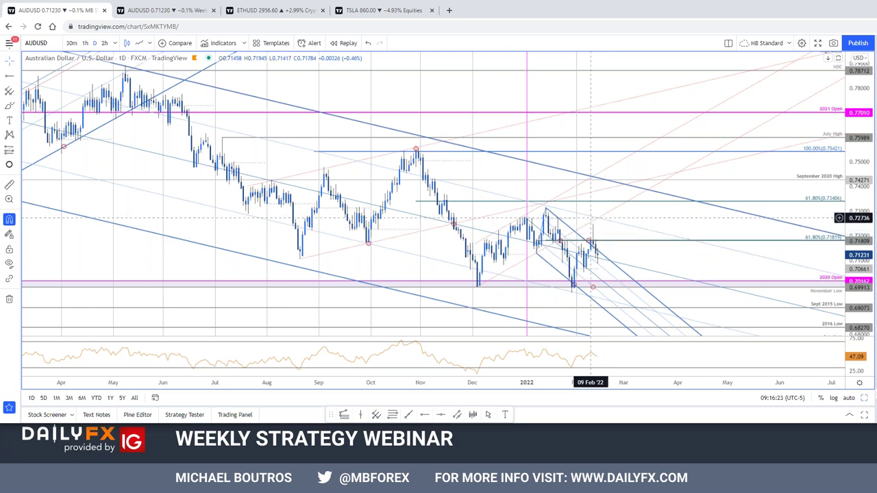
left_click(633, 246)
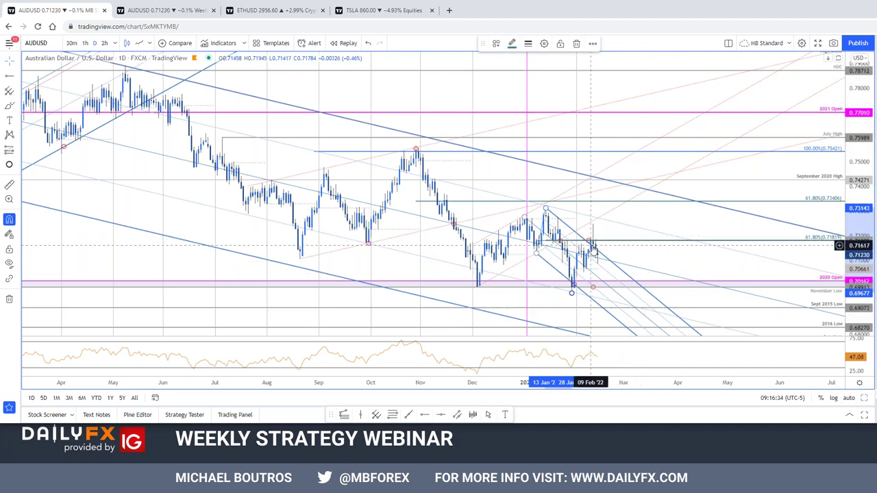
left_click(139, 45)
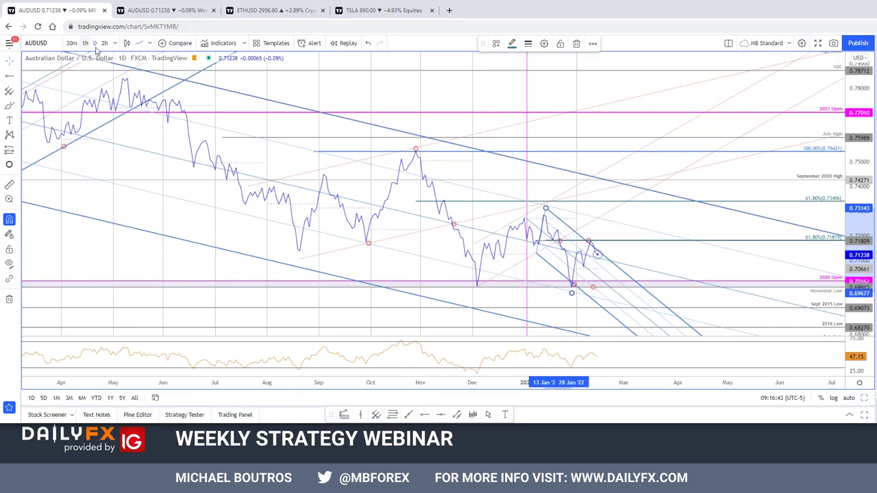
left_click(127, 43)
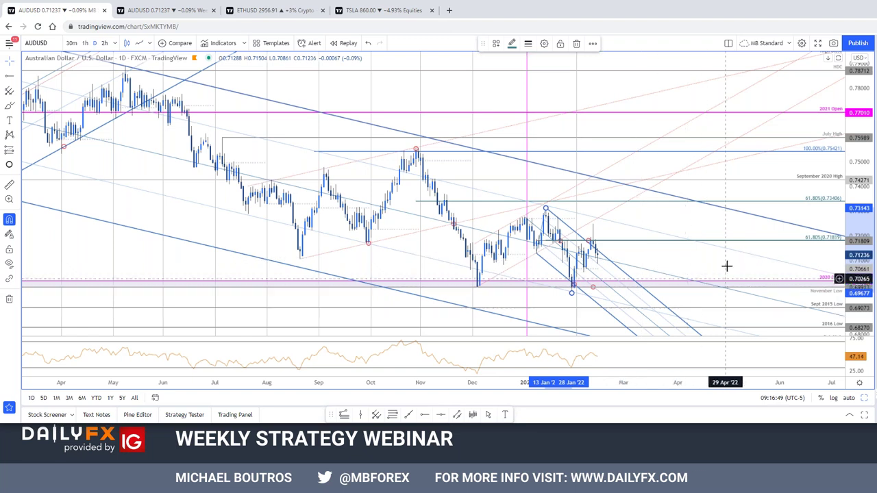
left_click(680, 248)
type("120")
key("Return")
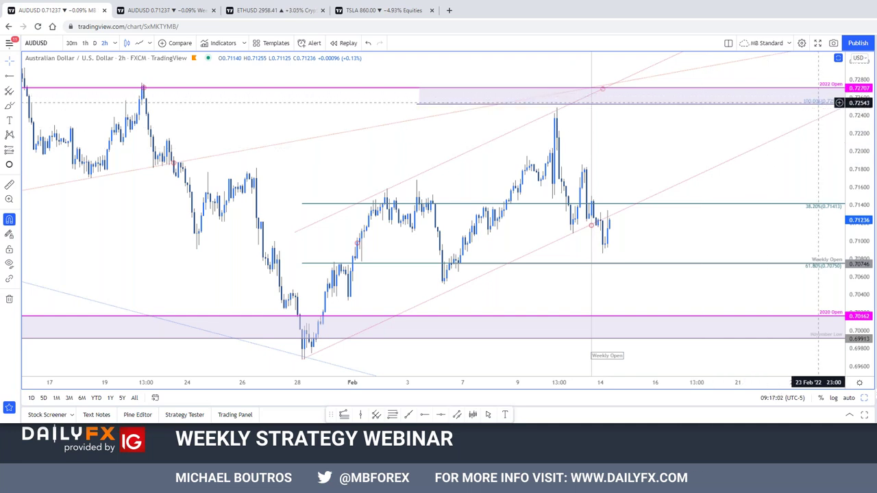
- Draw a trend-based fib extension from the 10 Feb high through the pullback low to the bounce high
left_click(819, 105)
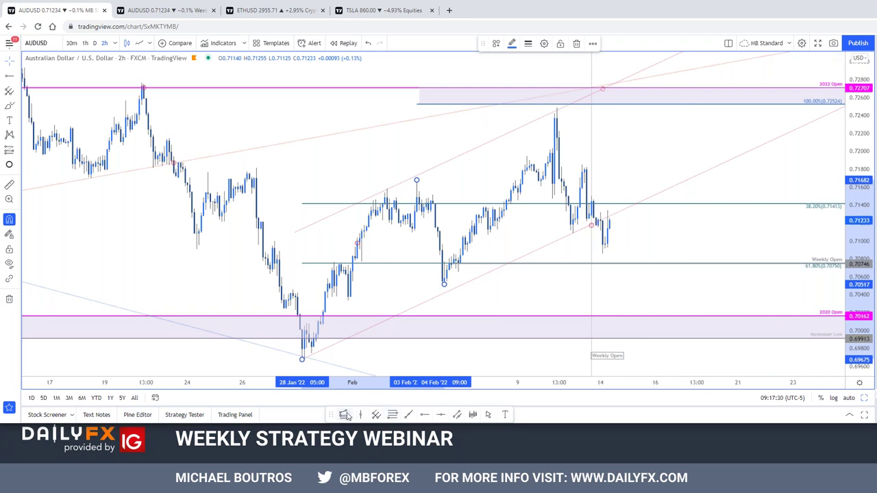
left_click(480, 356)
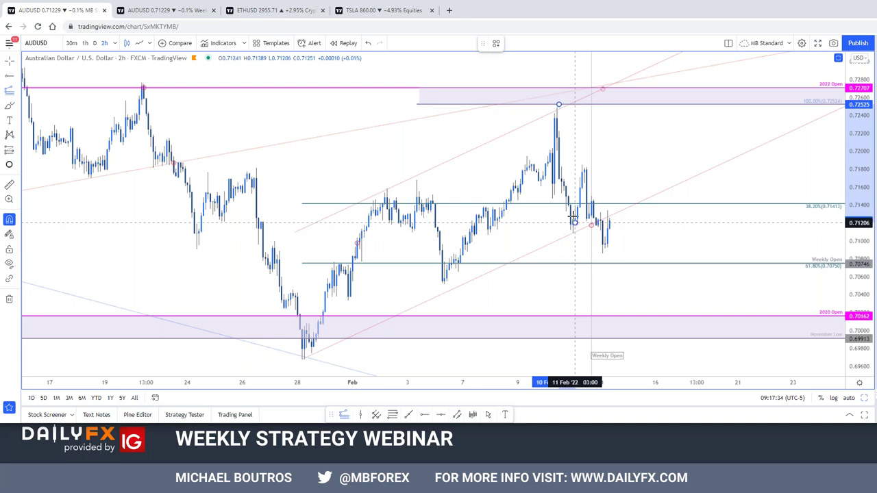
left_click(582, 163)
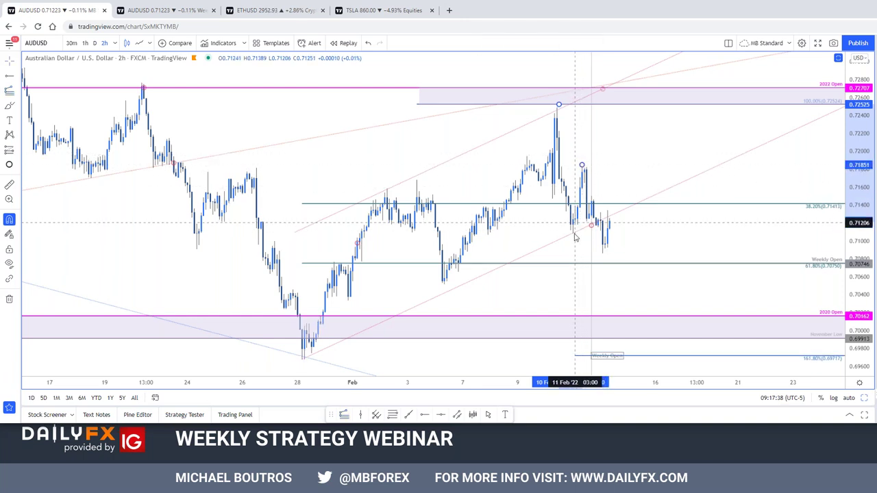
left_click(573, 234)
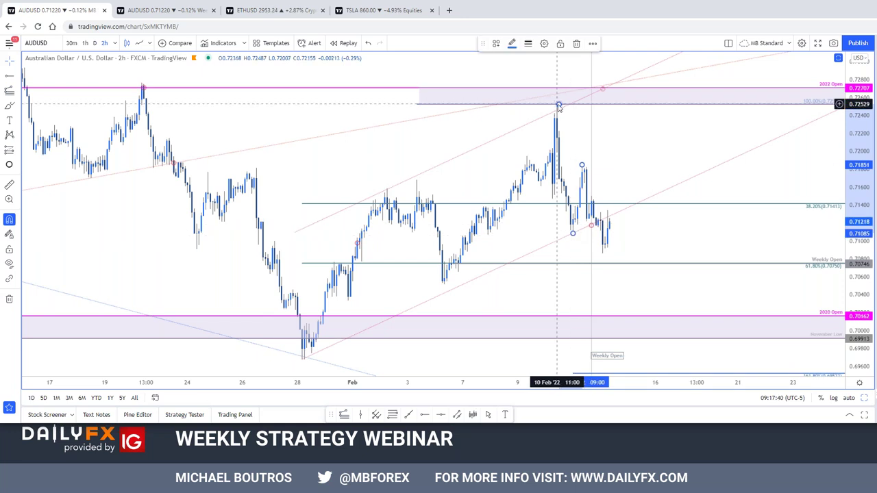
left_click_drag(559, 104, 556, 107)
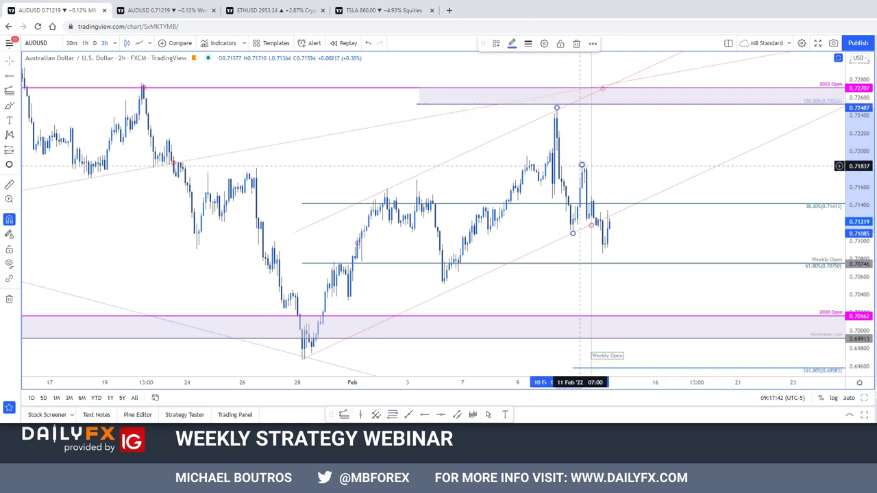
- Enable the fib extension's 0.618 and 1 levels, disable 1.618, and confirm
double_click(409, 226)
left_click(414, 219)
left_click(414, 236)
left_click(502, 236)
left_click(677, 209)
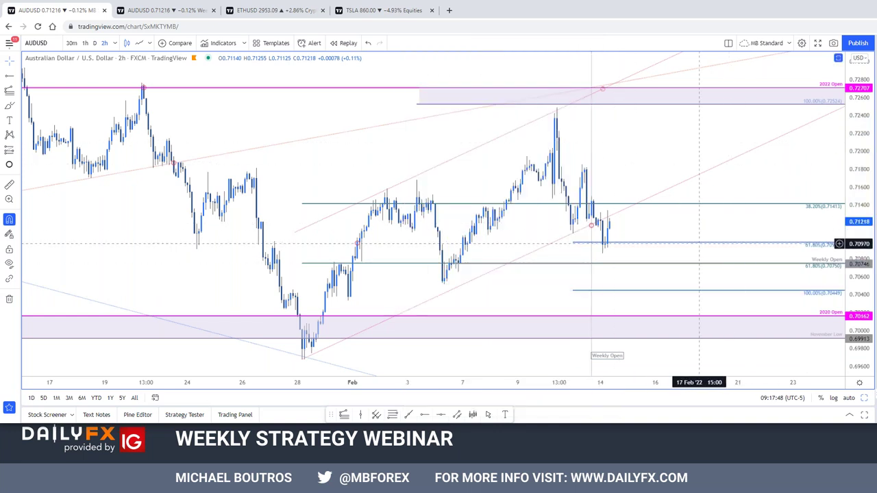
double_click(775, 294)
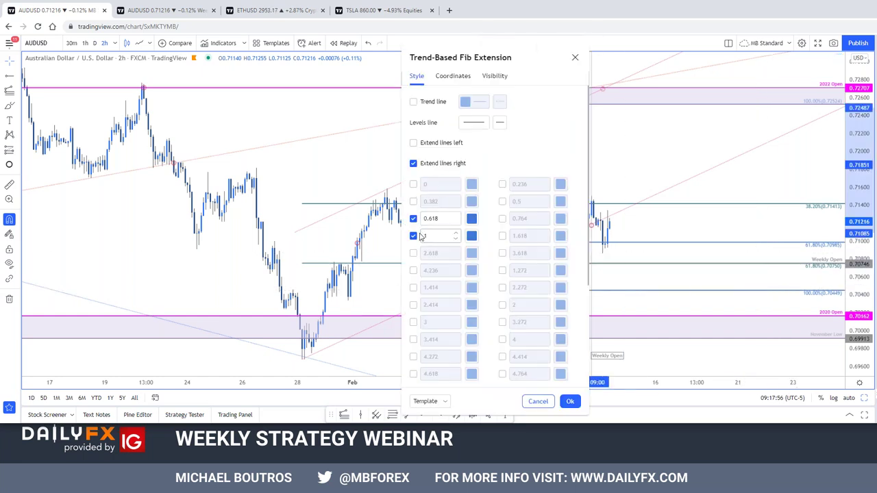
- Turn off the 0.618 level, leaving only the 100% level at 0.70449, and reposition the marker
left_click(413, 218)
key("Return")
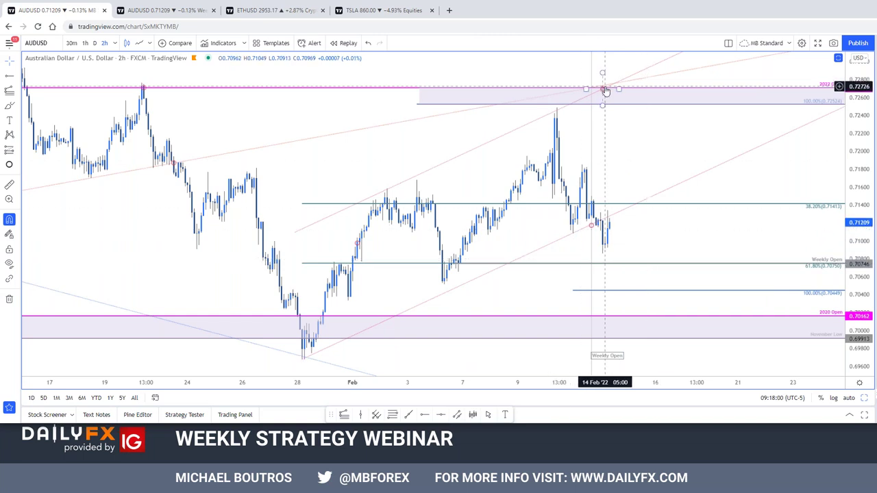
mouse_move(605, 95)
left_mouse_down()
mouse_move(637, 299)
mouse_move(617, 271)
mouse_move(623, 291)
mouse_move(632, 291)
left_mouse_up()
key("Escape")
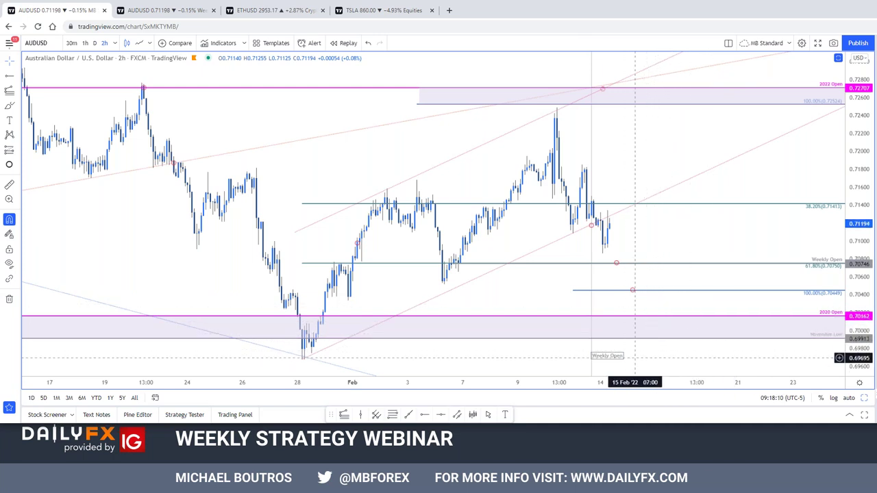
- Pan the AUDUSD chart slightly, then switch the symbol to NZDUSD
scroll(740, 274, "up", 1)
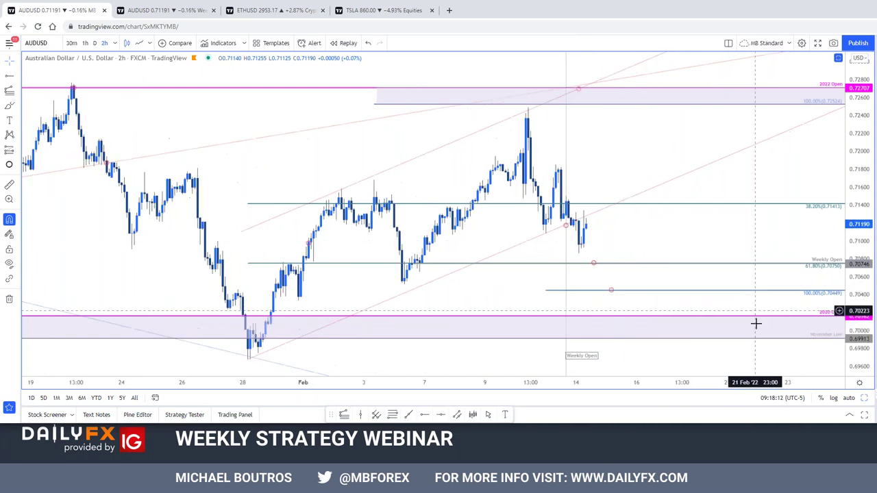
left_click_drag(620, 248, 611, 241)
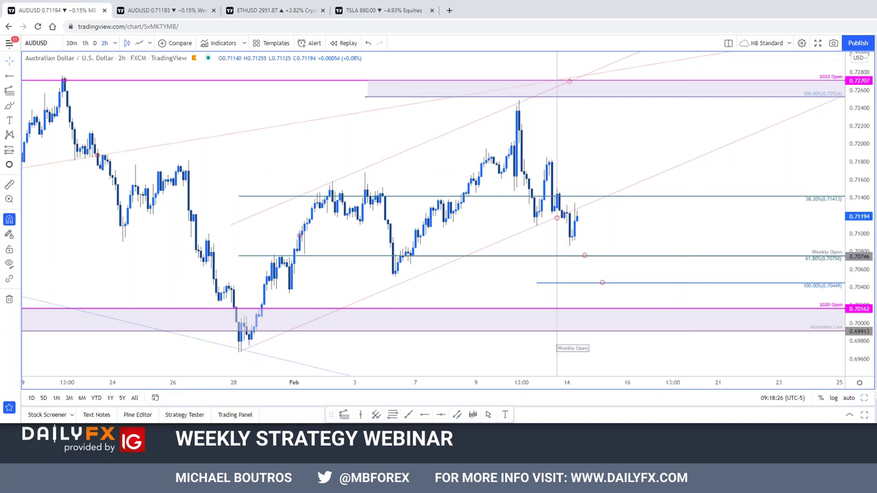
scroll(719, 297, "down", 1)
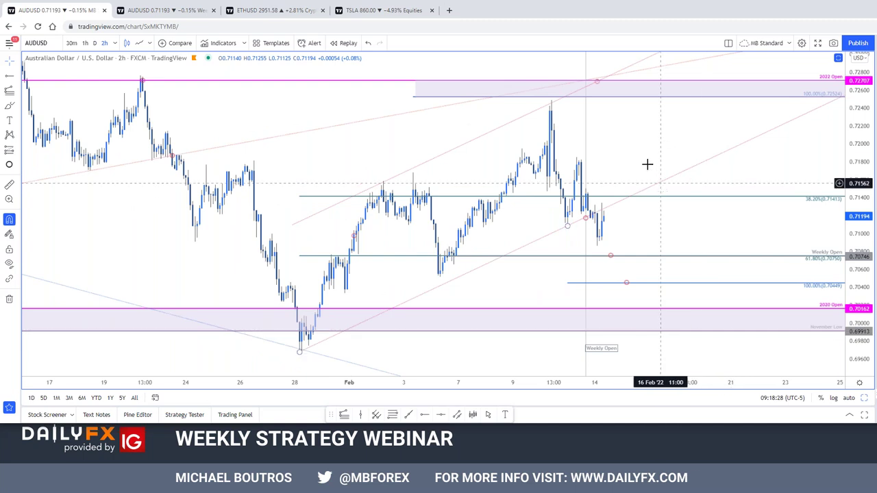
scroll(694, 164, "down", 1)
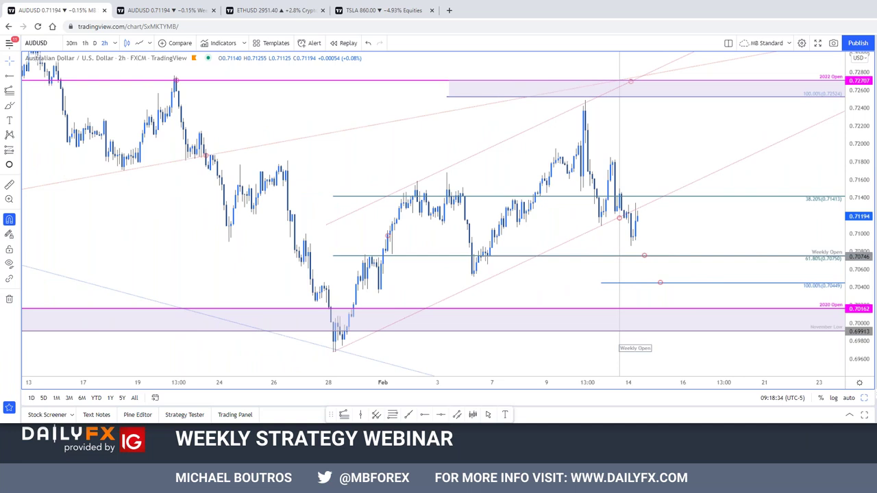
key("Down")
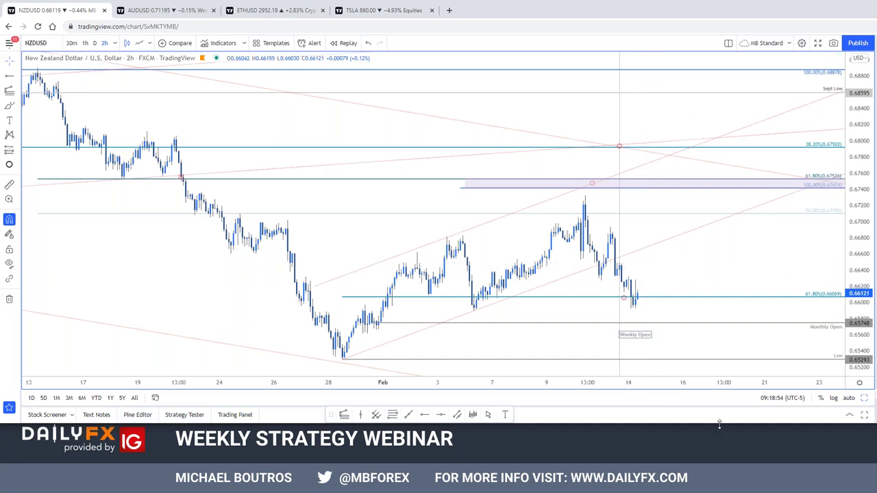
- Restore the 2-hour and daily split layout and change both charts from NZD/USD to USDJPY
left_click_drag(733, 255, 685, 247)
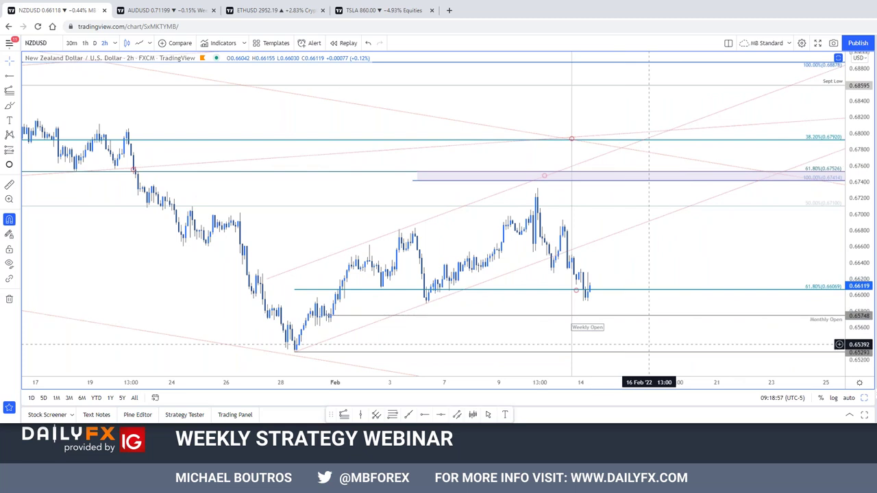
left_click(865, 399)
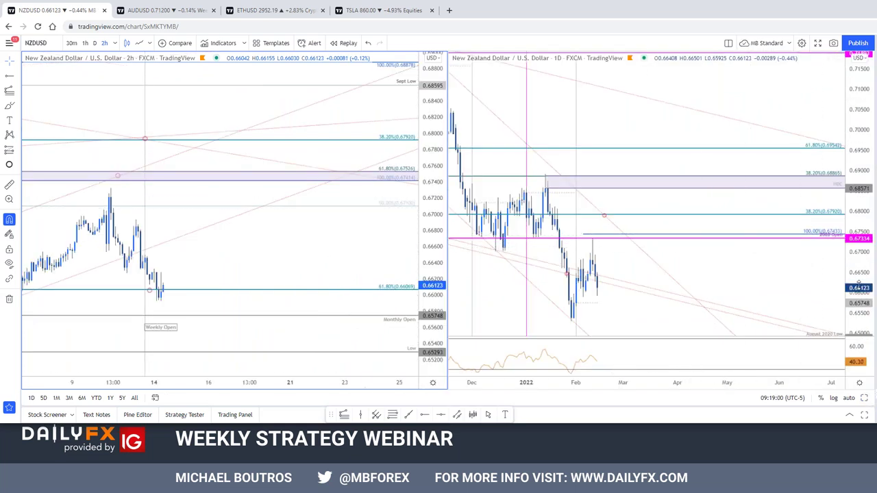
left_click_drag(773, 259, 827, 274)
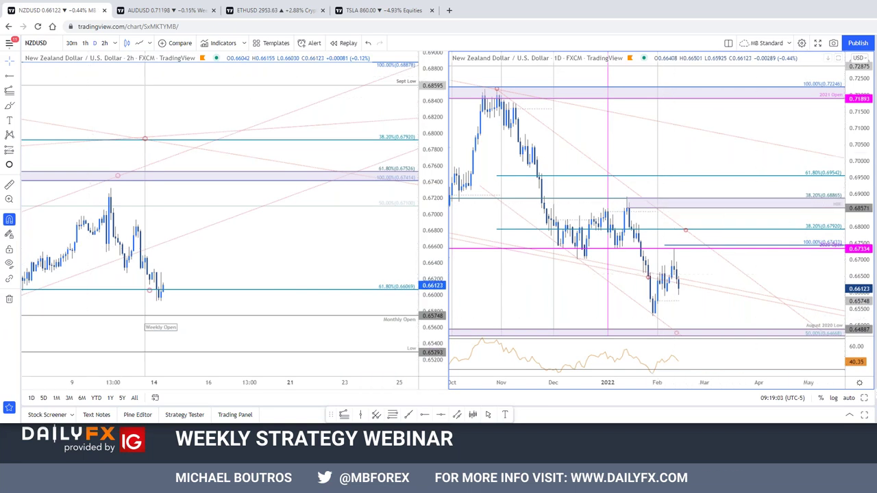
key("Down")
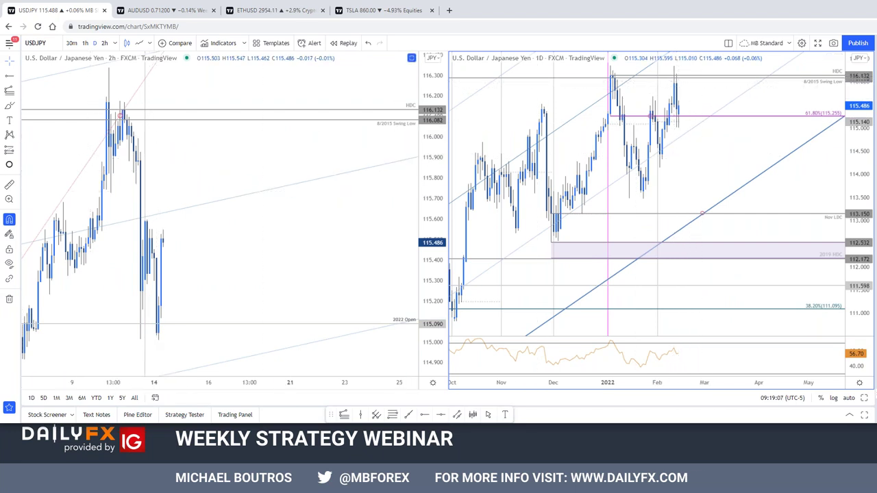
- Adjust the 2-hour chart's price scale, then open the weekly USDJPY chart layout
left_click_drag(435, 222, 438, 274)
left_click_drag(232, 225, 258, 247)
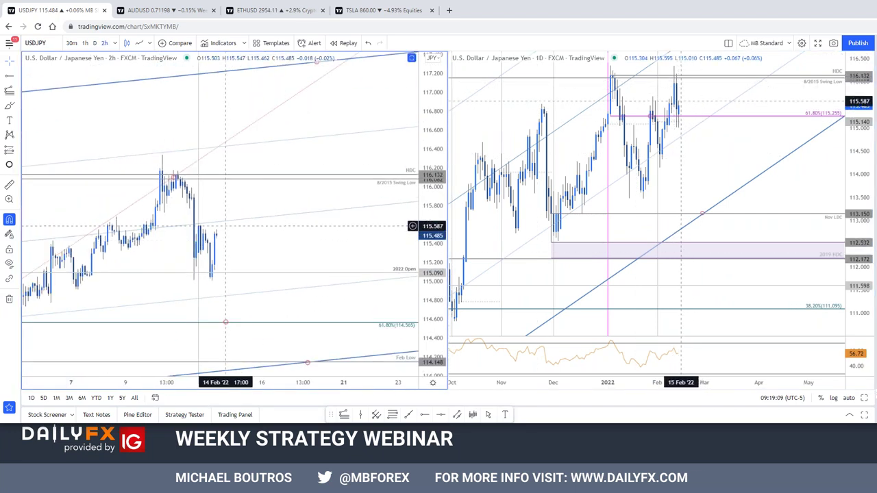
left_click(165, 10)
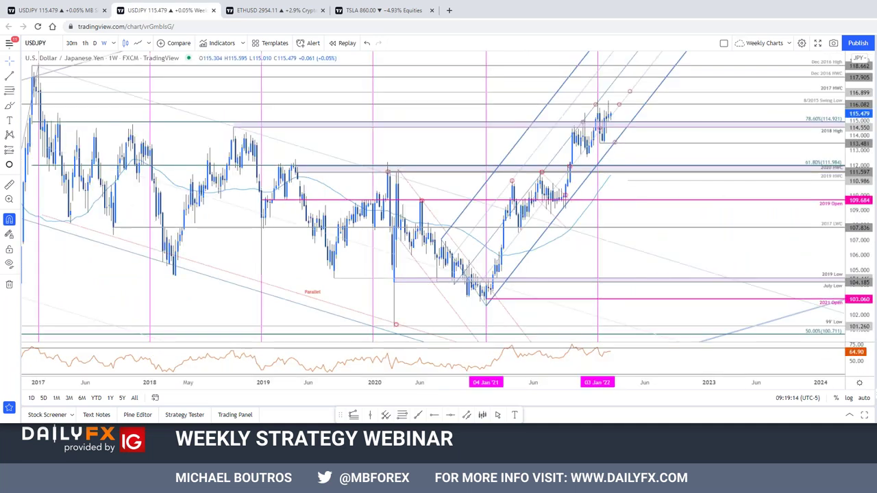
left_click(714, 187)
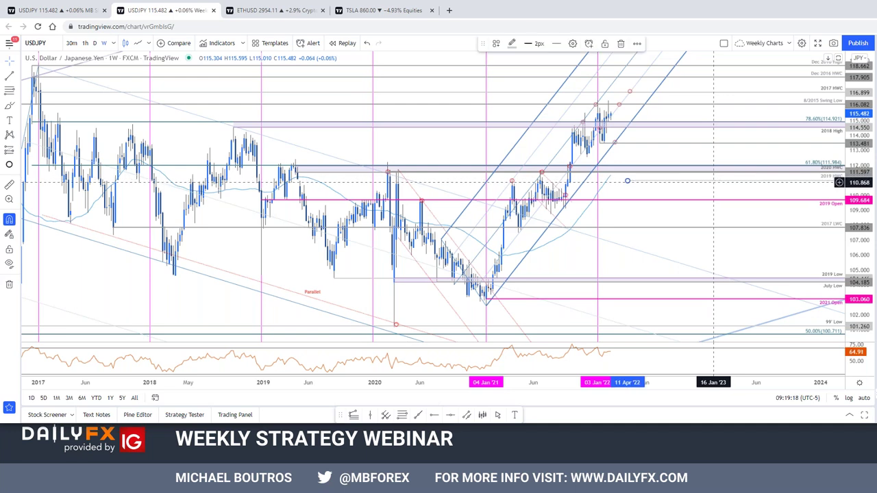
key("backslash")
key("Escape")
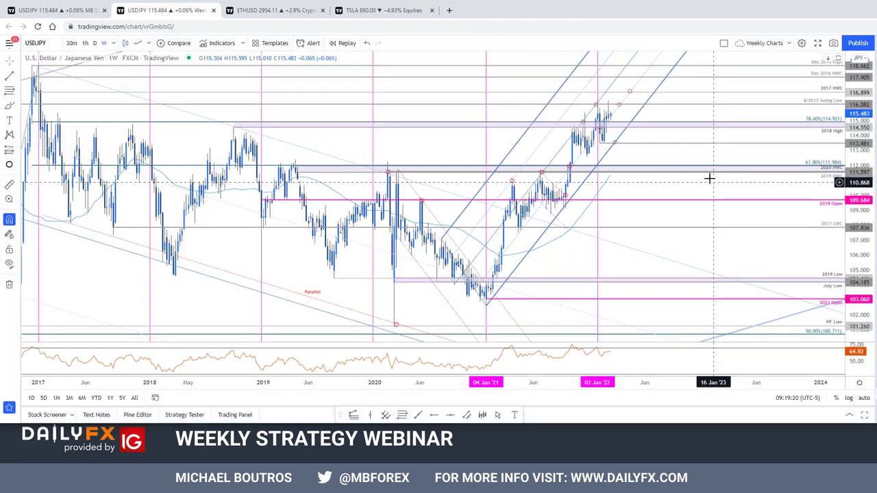
- Frame the weekly rising channel from 2019 to 2023, then return to the two-pane layout
left_click_drag(729, 185, 721, 201)
left_click_drag(851, 205, 852, 195)
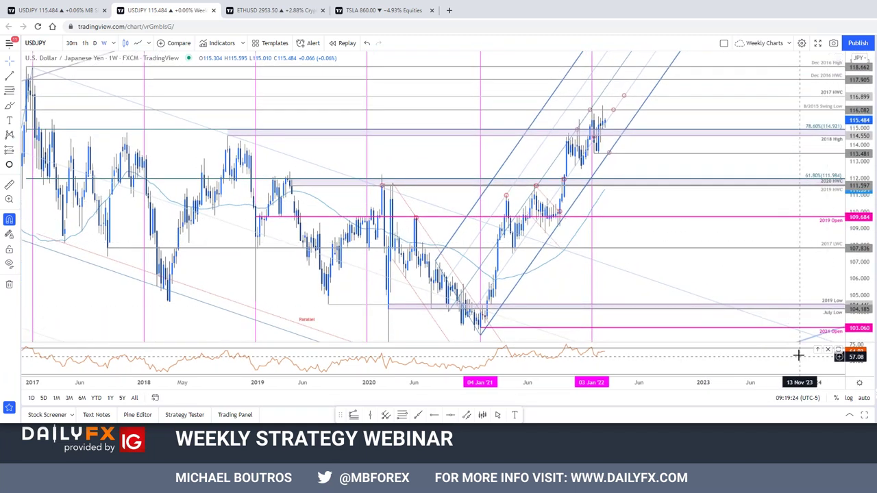
left_click_drag(797, 346, 752, 288)
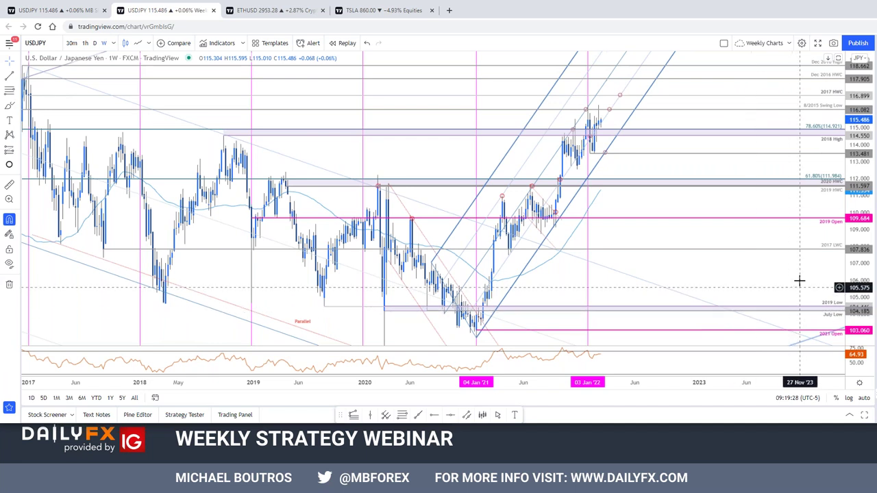
left_click_drag(751, 270, 731, 280)
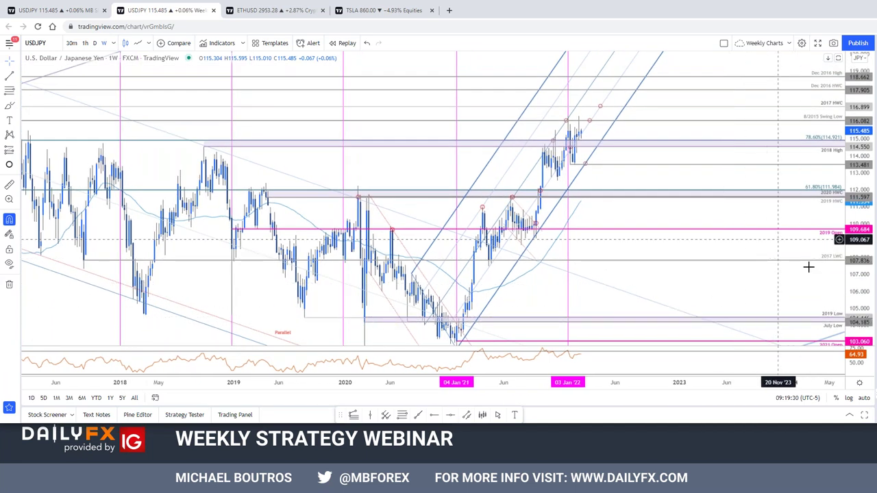
scroll(795, 294, "up", 1)
scroll(719, 288, "down", 1)
left_click_drag(725, 274, 779, 314)
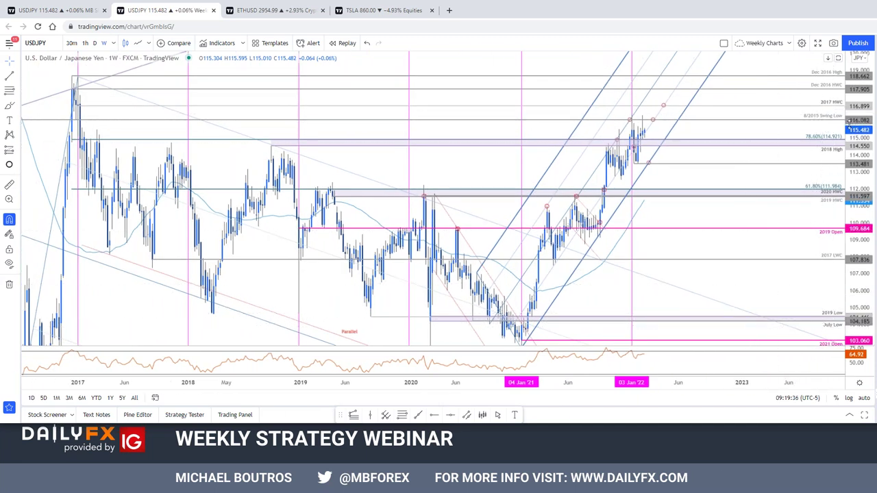
scroll(476, 149, "down", 5)
scroll(549, 134, "down", 3)
scroll(676, 135, "up", 8)
scroll(708, 160, "up", 3)
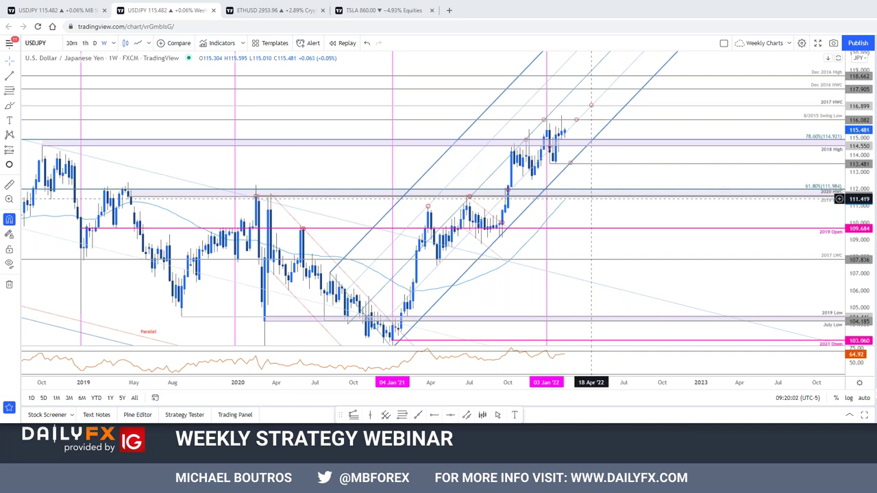
left_click(48, 12)
- Maximize the 1D USDJPY pane and pan back to bring March 2021 into view
left_click_drag(866, 199, 866, 206)
left_click(864, 397)
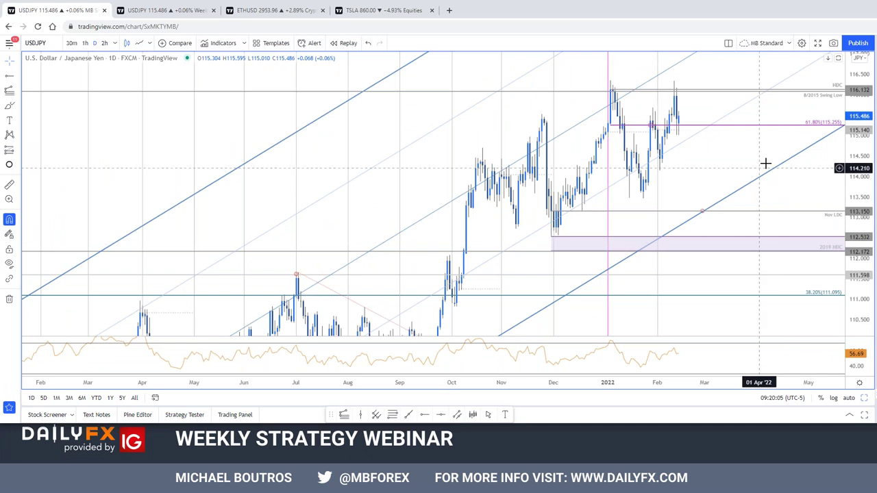
left_click_drag(712, 180, 700, 175)
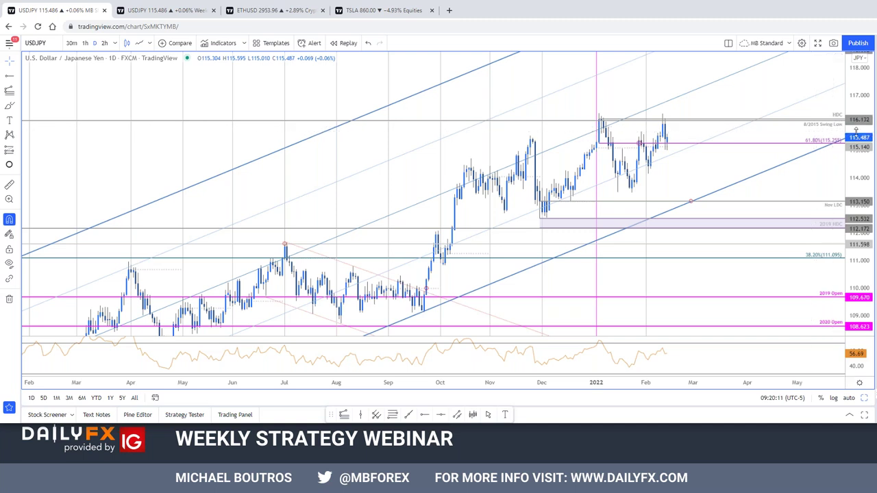
left_click(563, 160)
left_click_drag(703, 165, 573, 154)
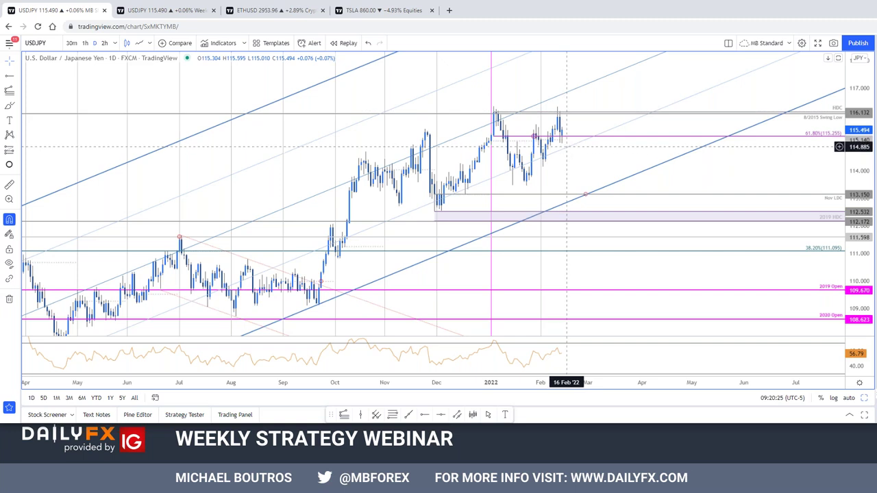
left_click_drag(643, 150, 714, 157)
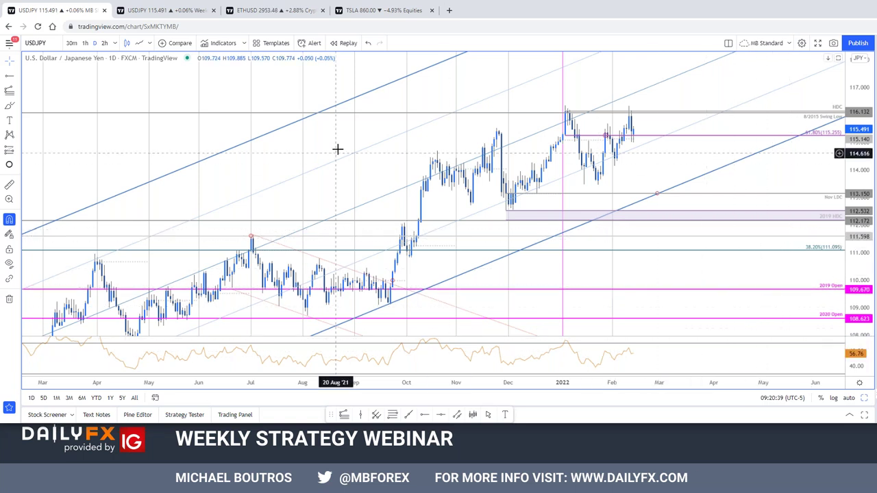
- Change the chart interval to 2h, then to 4h
key("2")
key("h")
key("Return")
left_click_drag(857, 158, 856, 218)
key("4")
key("h")
key("Return")
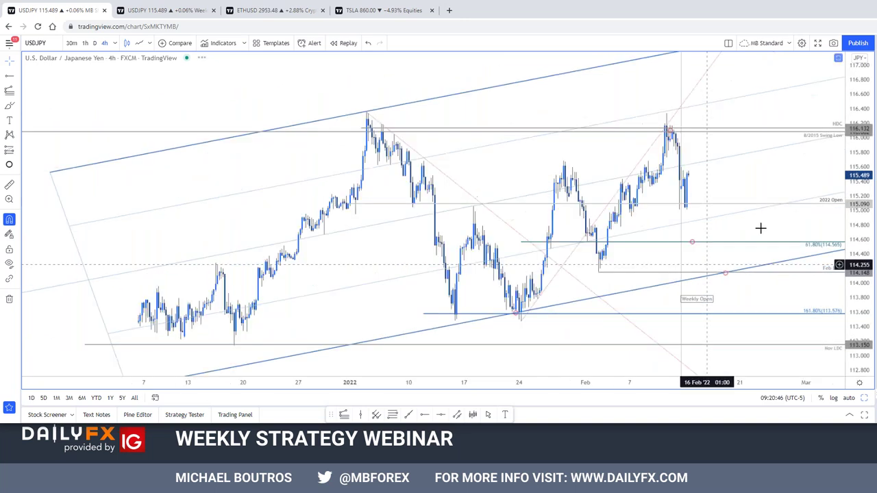
- Frame the 4-hour chart on late December through February, including the upper channel line
scroll(431, 251, "down", 2)
scroll(452, 254, "down", 2)
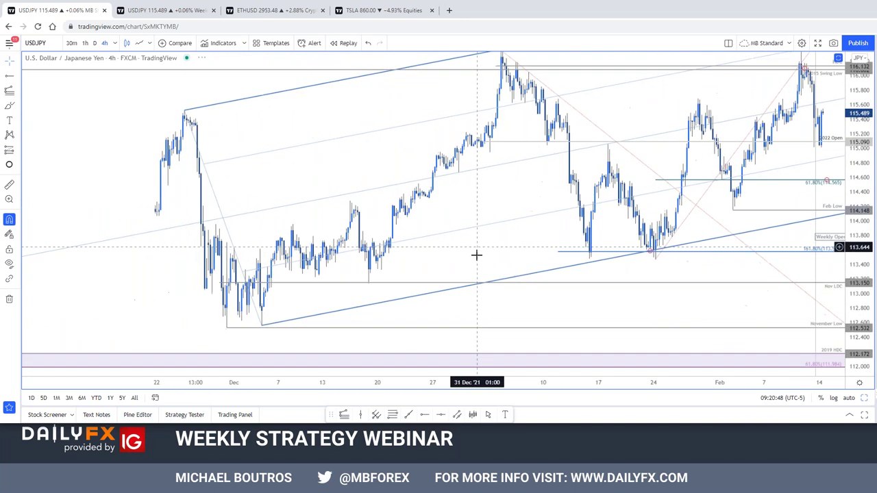
scroll(241, 323, "down", 3)
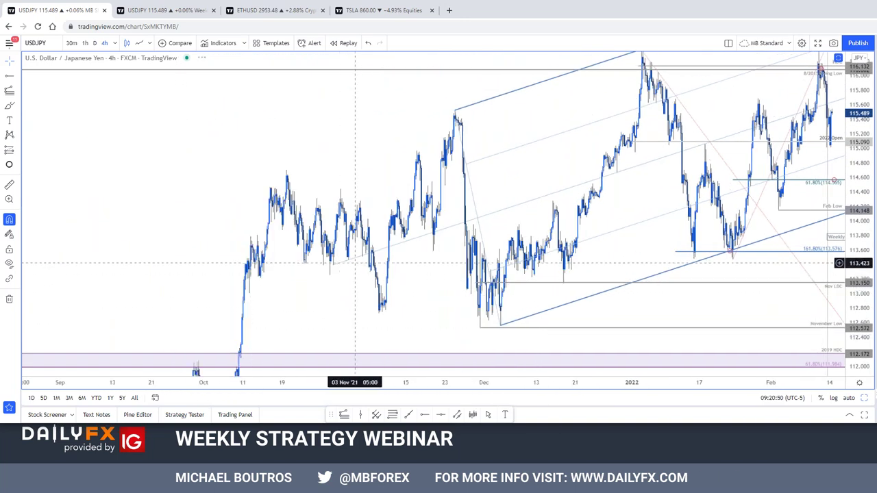
scroll(658, 264, "up", 2)
left_click_drag(651, 274, 300, 155)
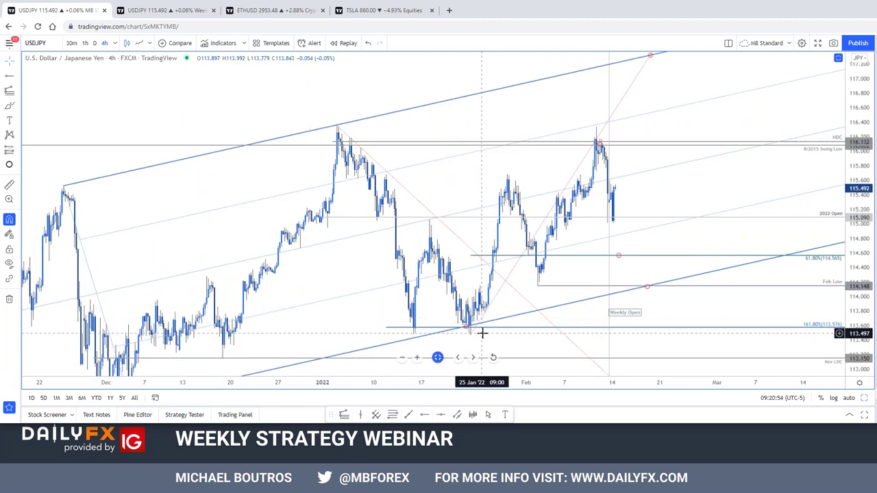
scroll(603, 194, "up", 2)
left_click_drag(604, 194, 697, 138)
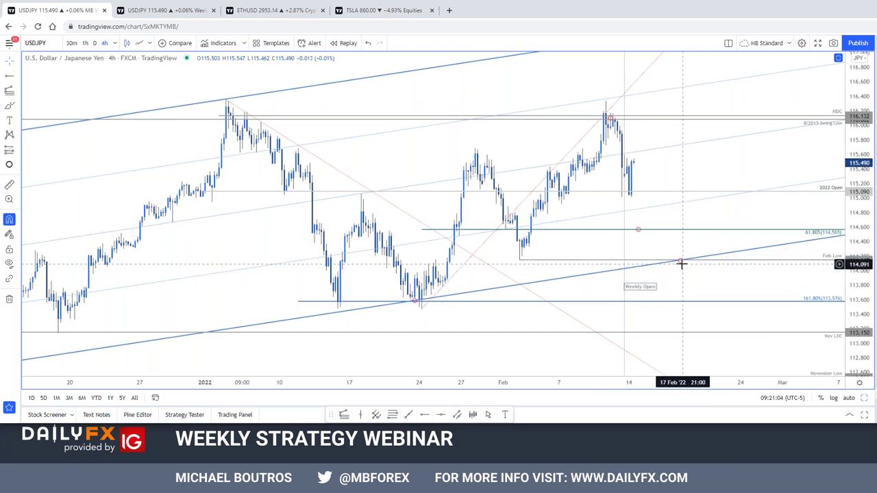
left_click_drag(756, 165, 706, 166)
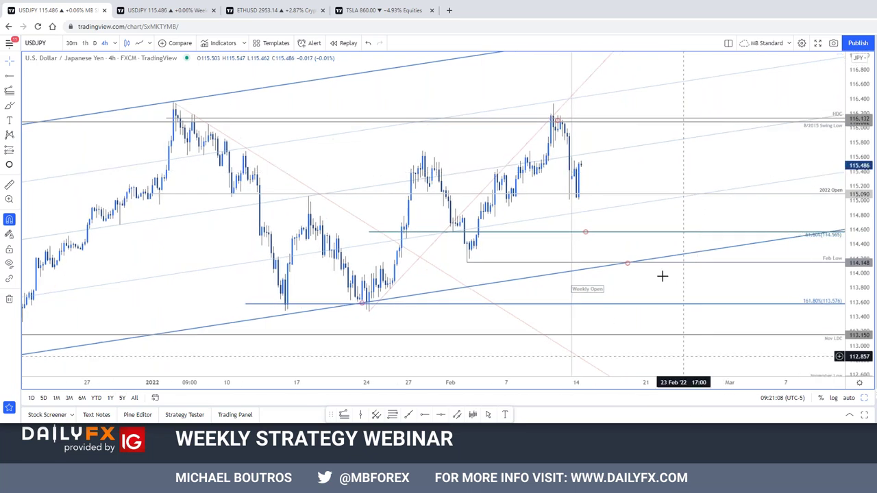
left_click_drag(703, 155, 679, 212)
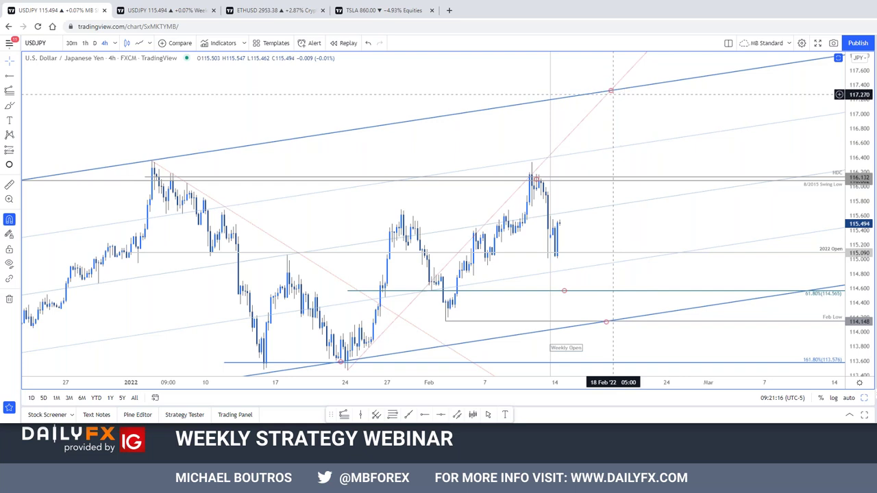
left_click_drag(692, 214, 705, 169)
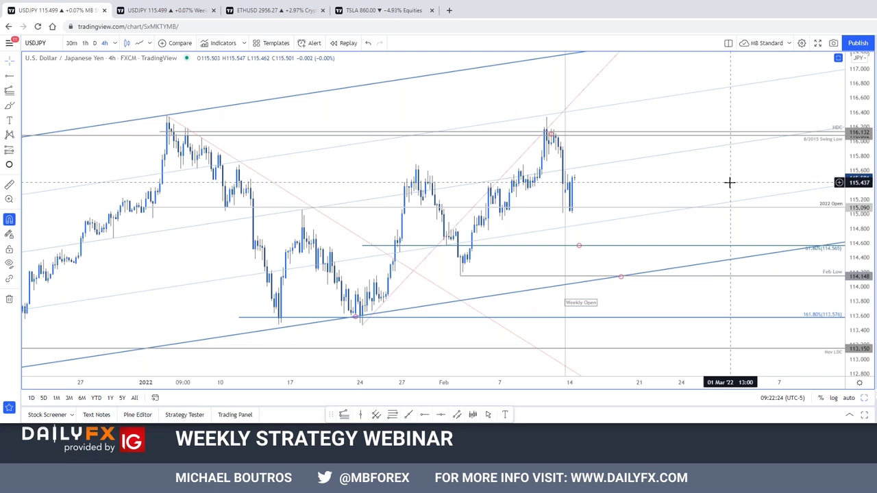
- Test the Fibonacci upper anchor at the 10 Feb high and shift the channel's anchors slightly left
left_click(418, 249)
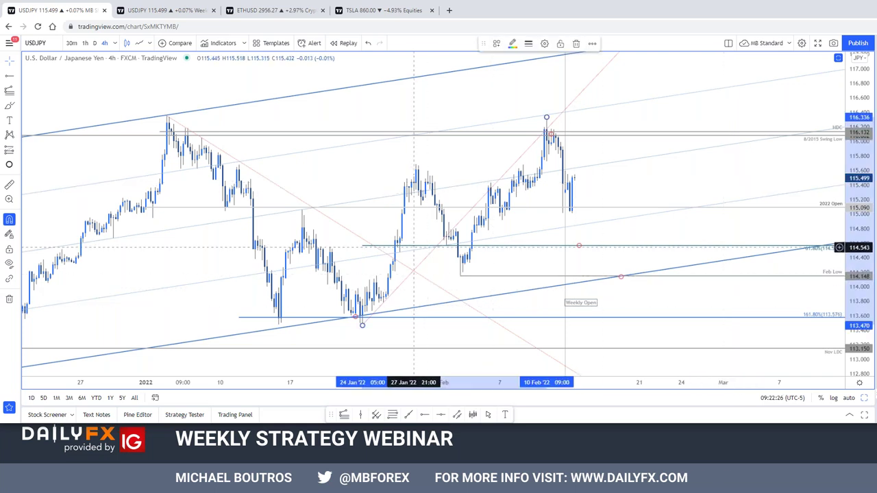
left_click_drag(546, 120, 416, 165)
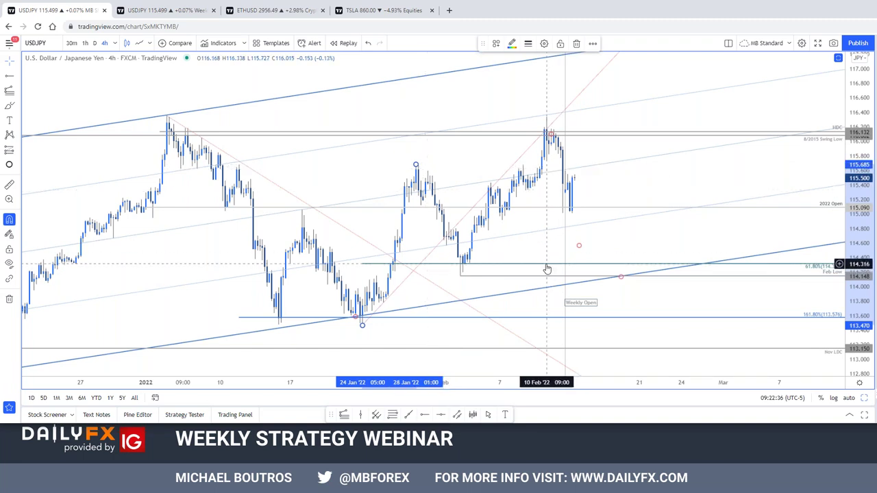
left_click_drag(416, 164, 546, 117)
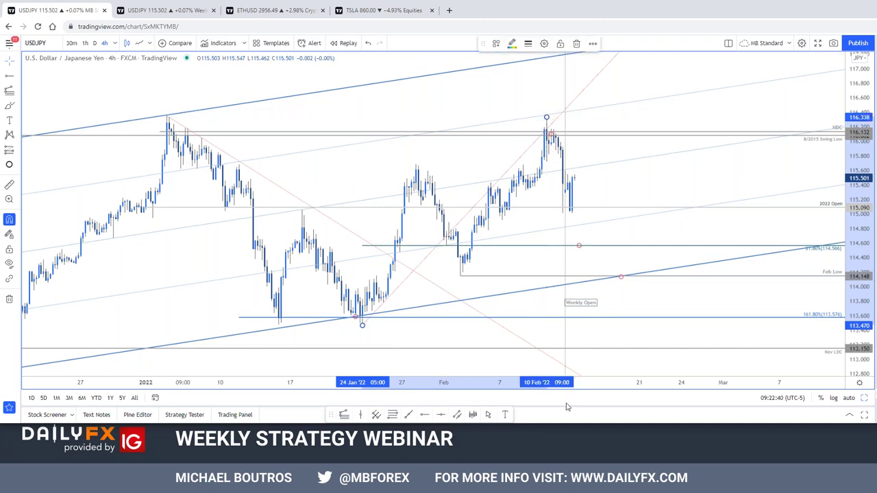
left_click(460, 323)
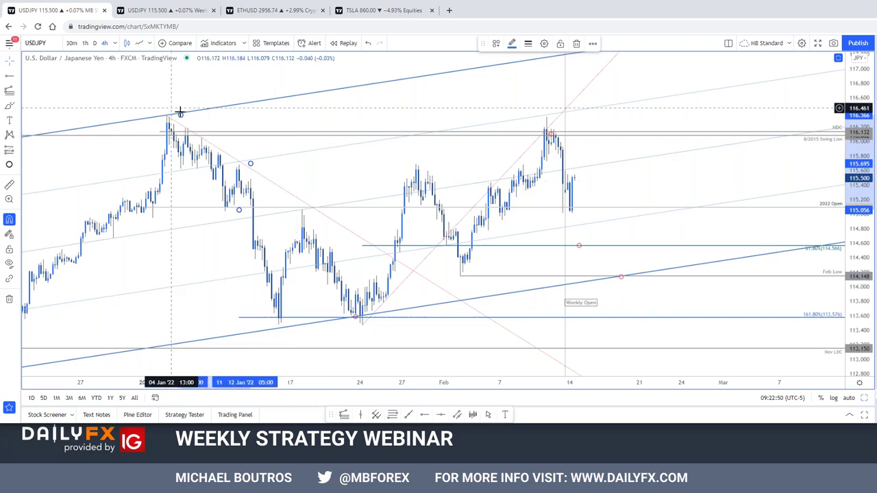
left_click_drag(180, 117, 167, 116)
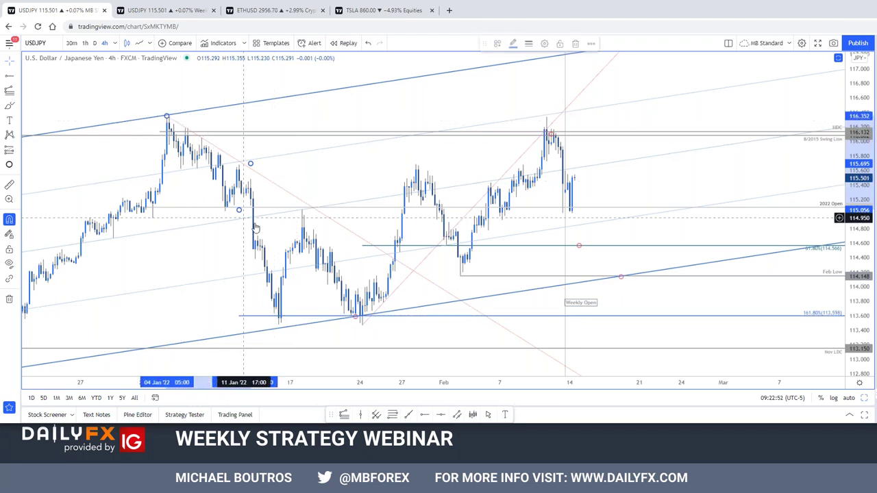
left_click_drag(238, 212, 226, 211)
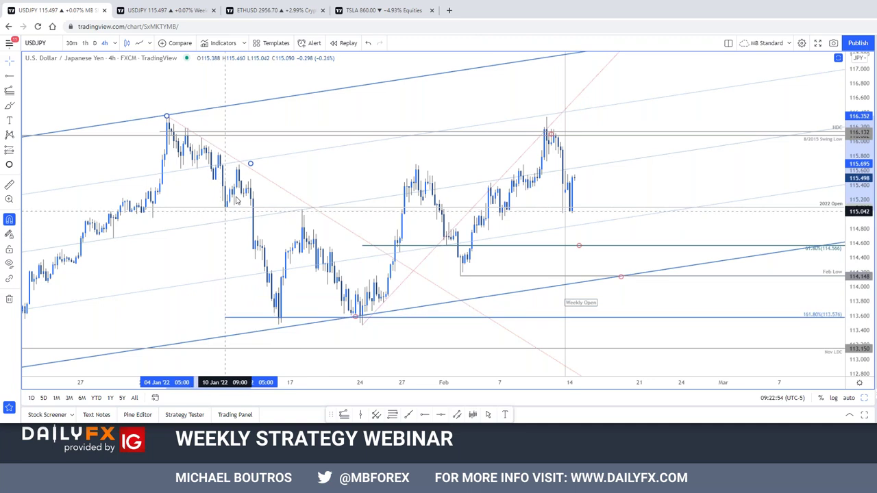
left_click_drag(250, 163, 239, 165)
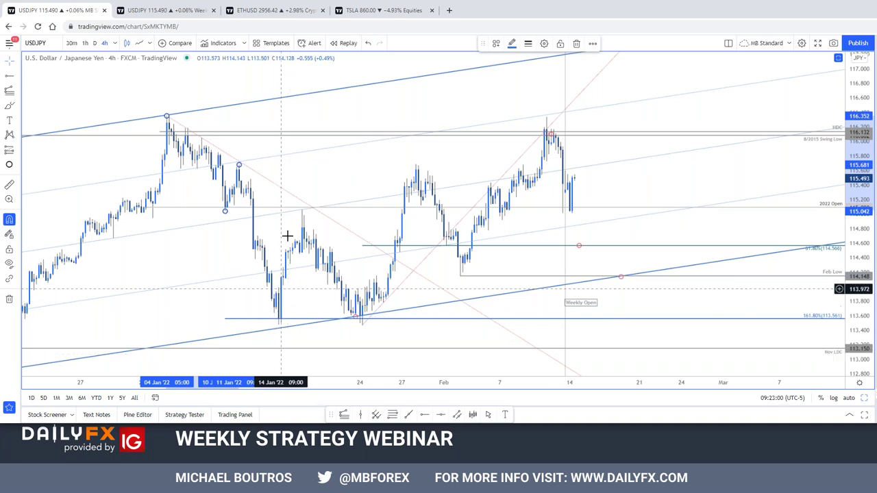
left_click(383, 320)
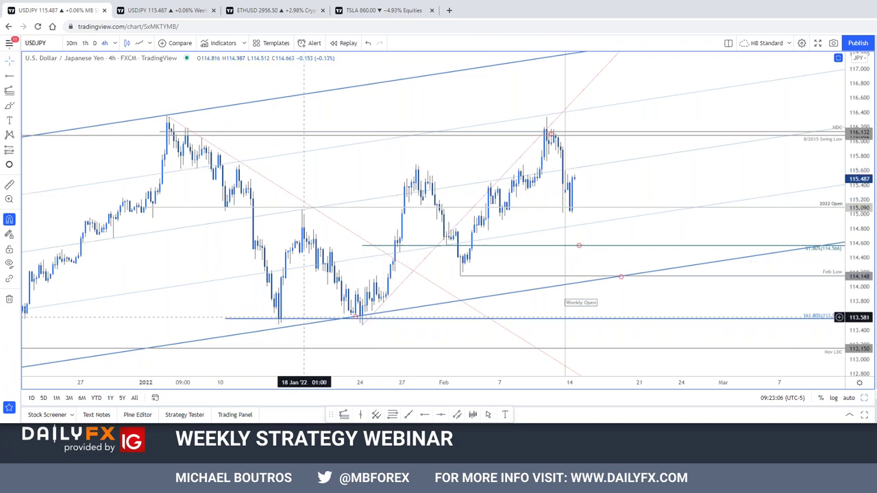
- Delete the 161.8% Fibonacci extension and split into 4-hour and daily panes
left_click(307, 323)
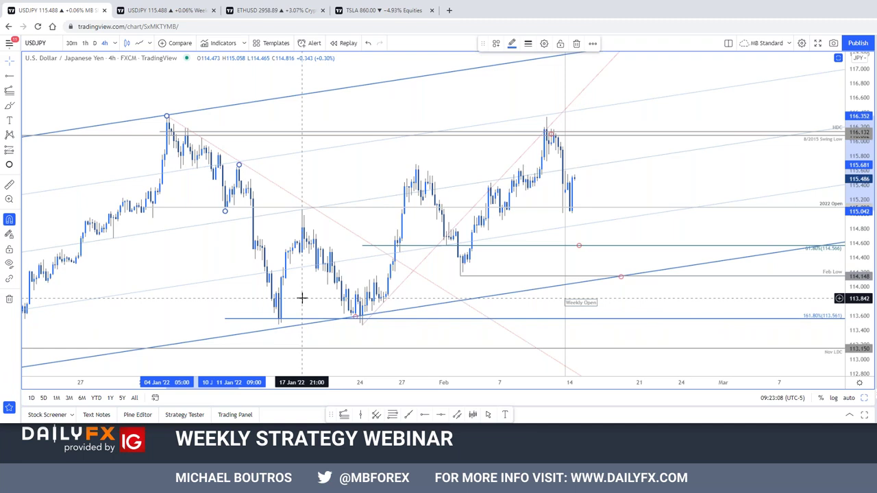
key("Delete")
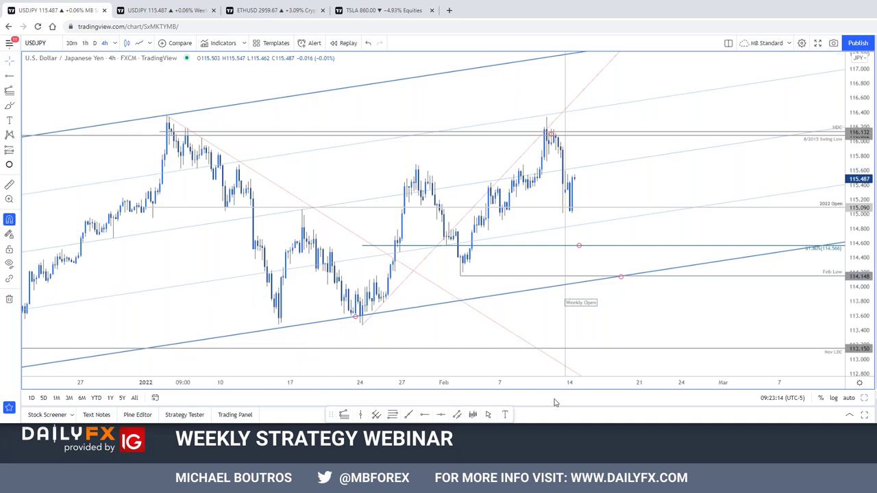
left_click(864, 397)
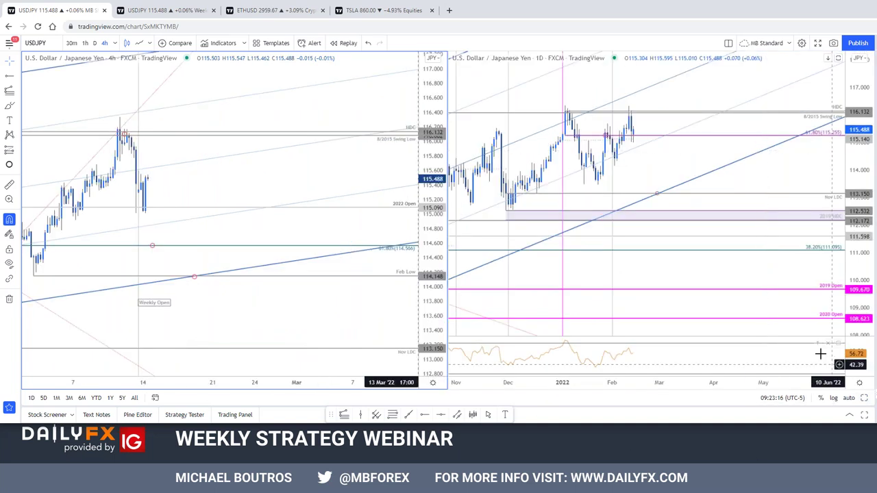
- Zoom the 1D pane and collapse the layout into one full-width daily chart with Alt+Enter
scroll(812, 172, "down", 2)
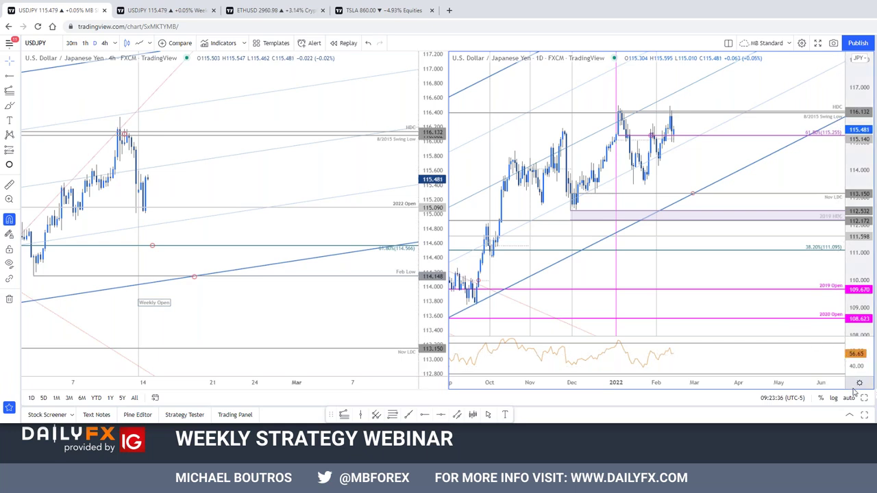
key("alt+Return")
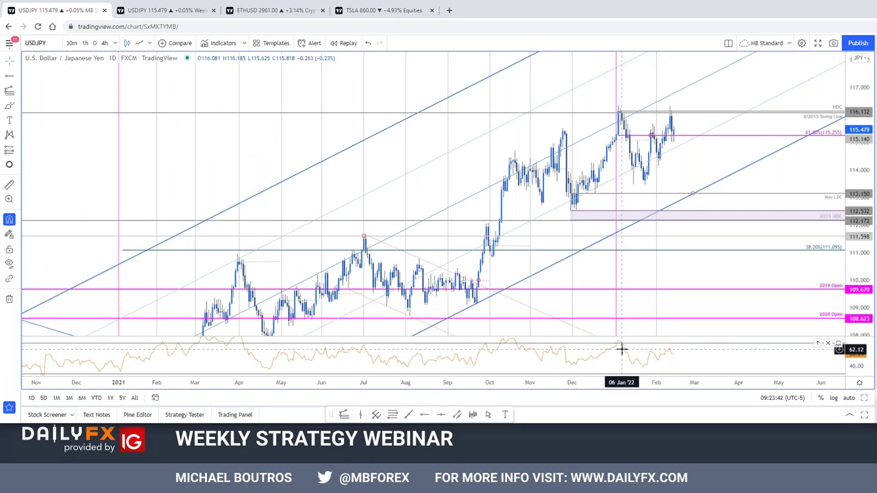
- Open the weekly chart, switch it briefly to USOIL, then back to USDJPY
left_click(146, 10)
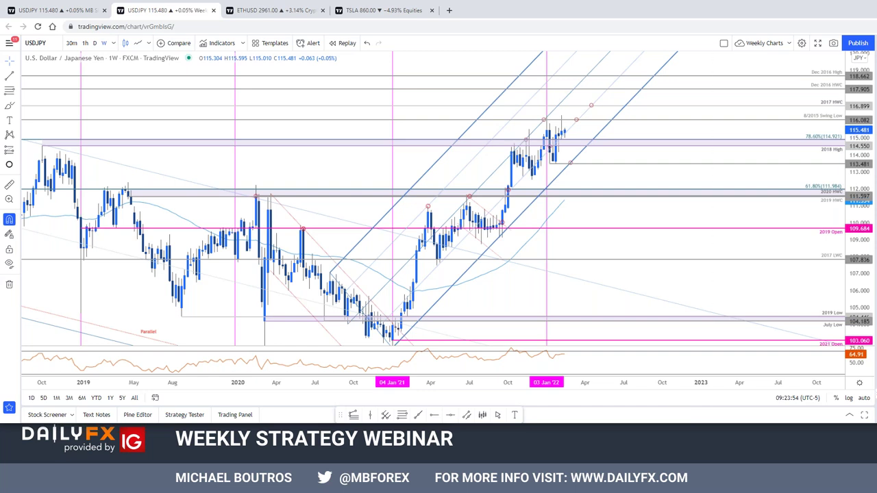
key("Down")
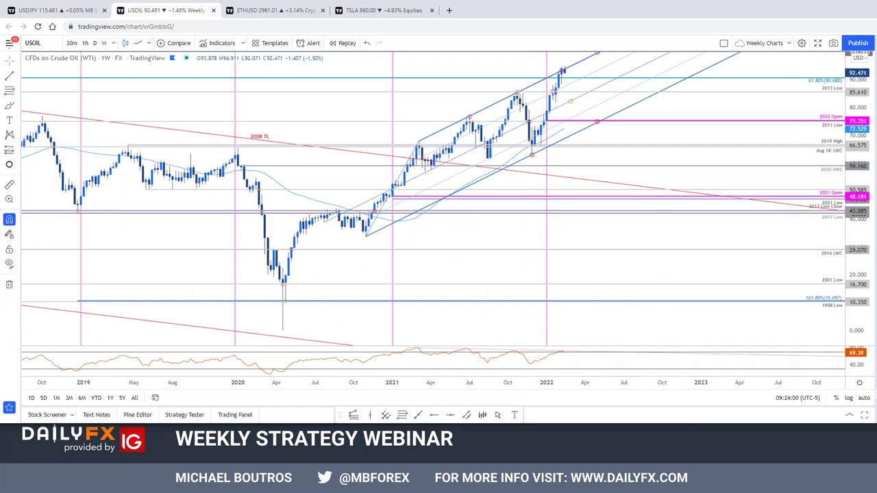
key("Up")
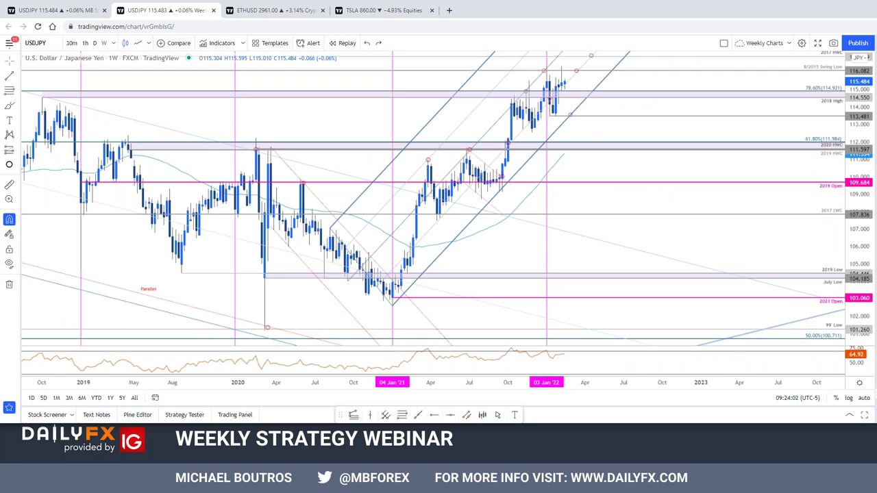